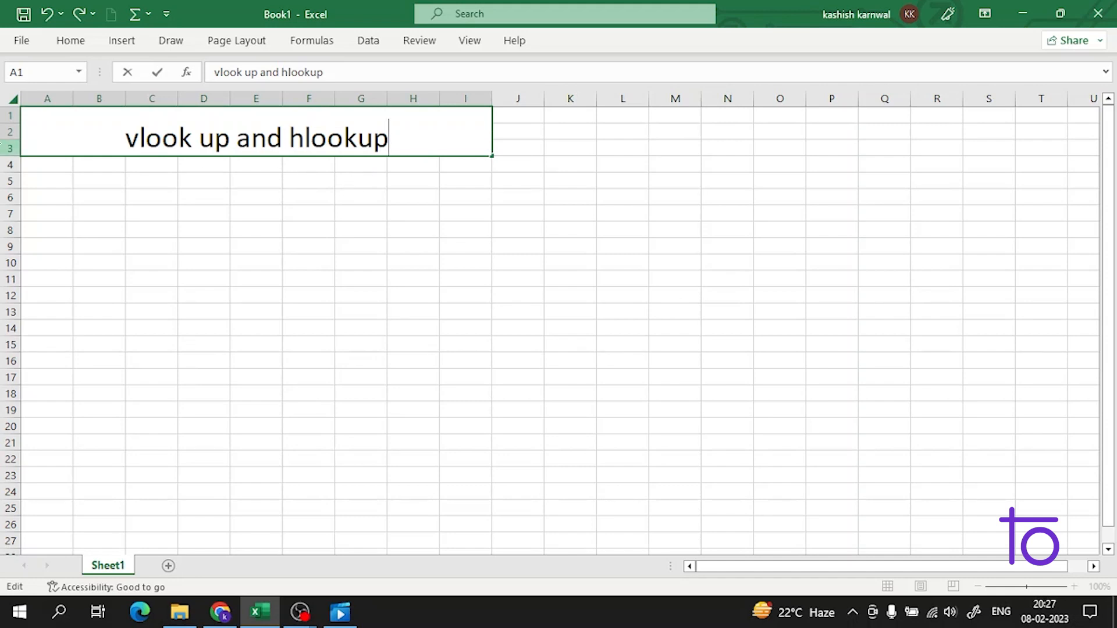
{"action": "left_click", "coordinate": [64, 168]}
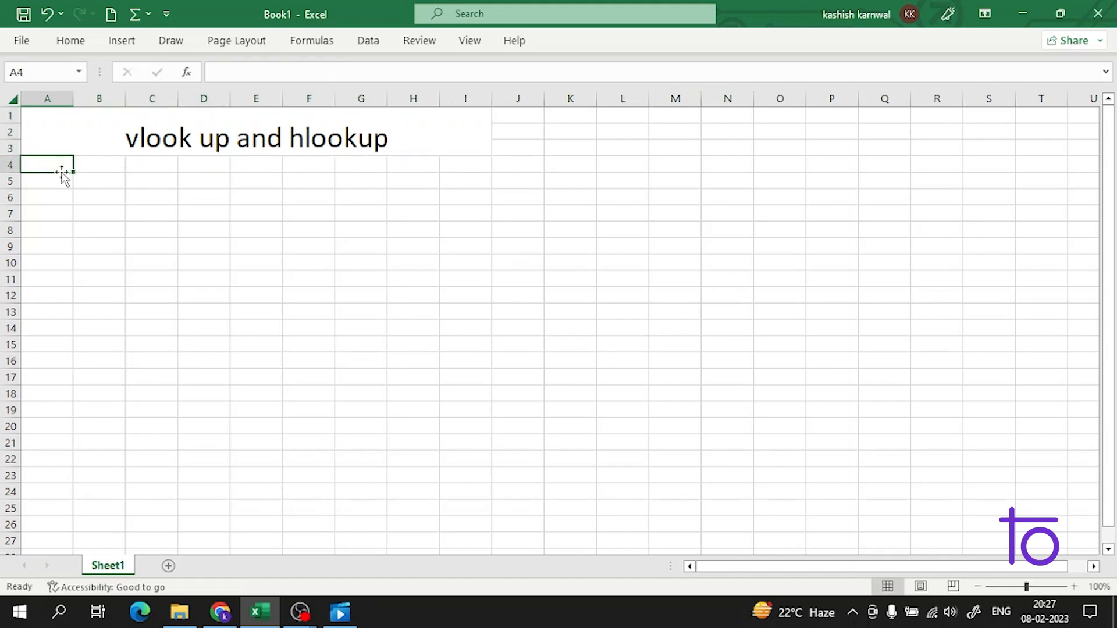
{"action": "left_click", "coordinate": [97, 161]}
{"action": "left_click", "coordinate": [50, 170]}
{"action": "left_click", "coordinate": [128, 137]}
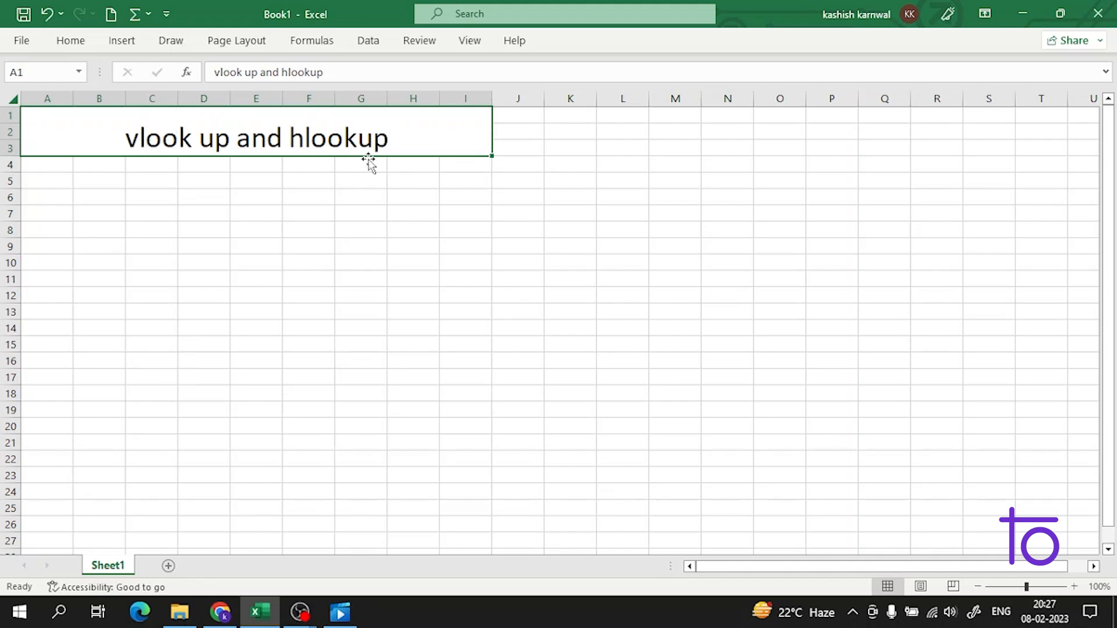
{"action": "left_click", "coordinate": [47, 166]}
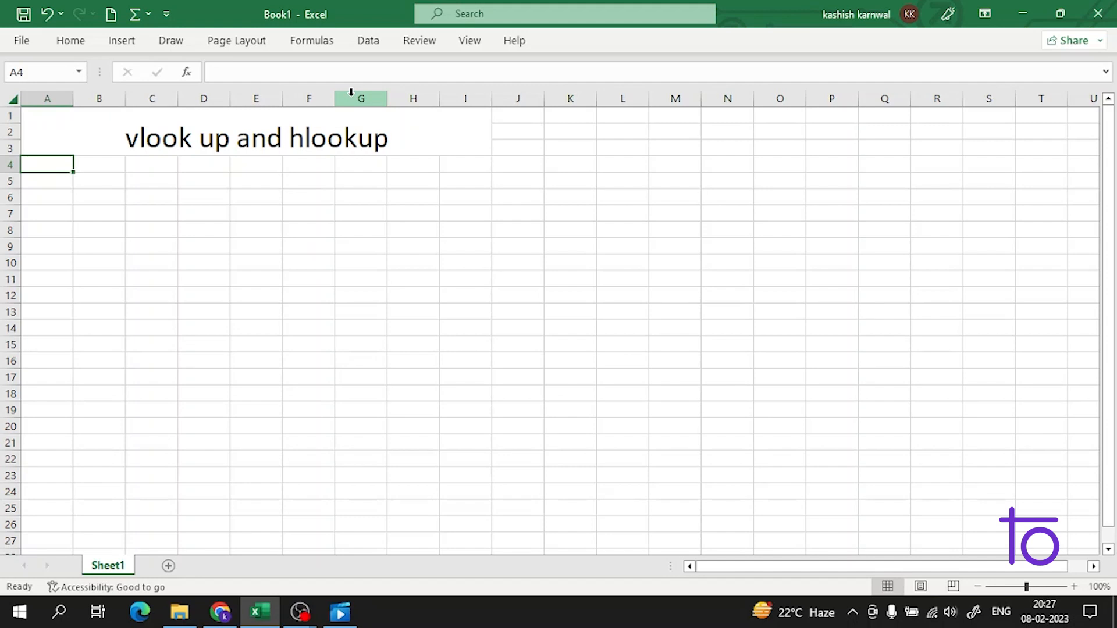
{"action": "left_click", "coordinate": [138, 133]}
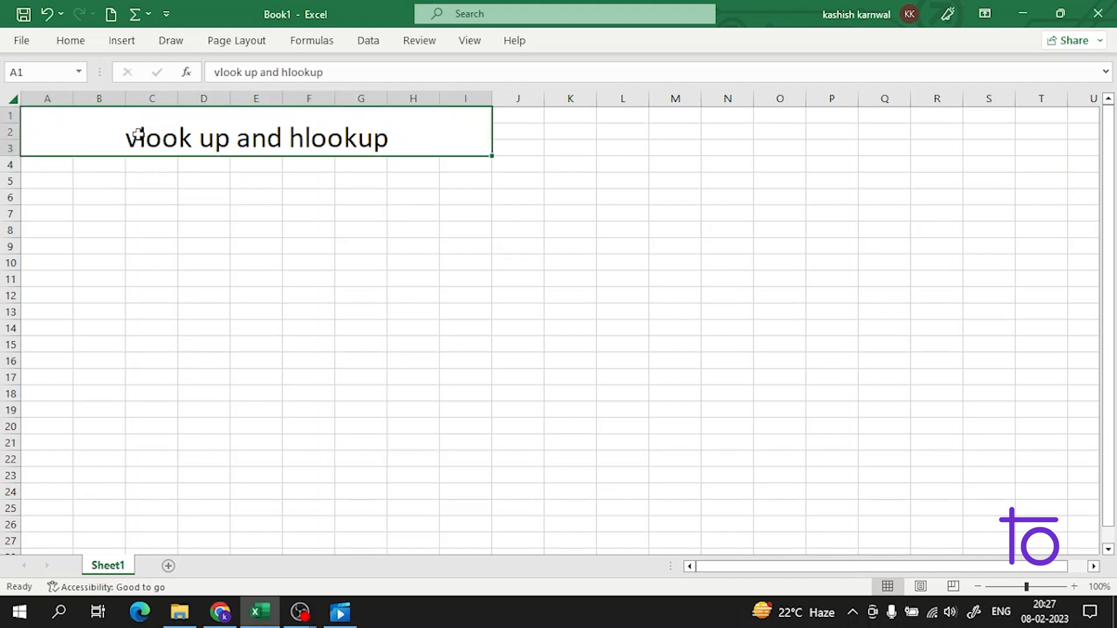
{"action": "double_click", "coordinate": [131, 140]}
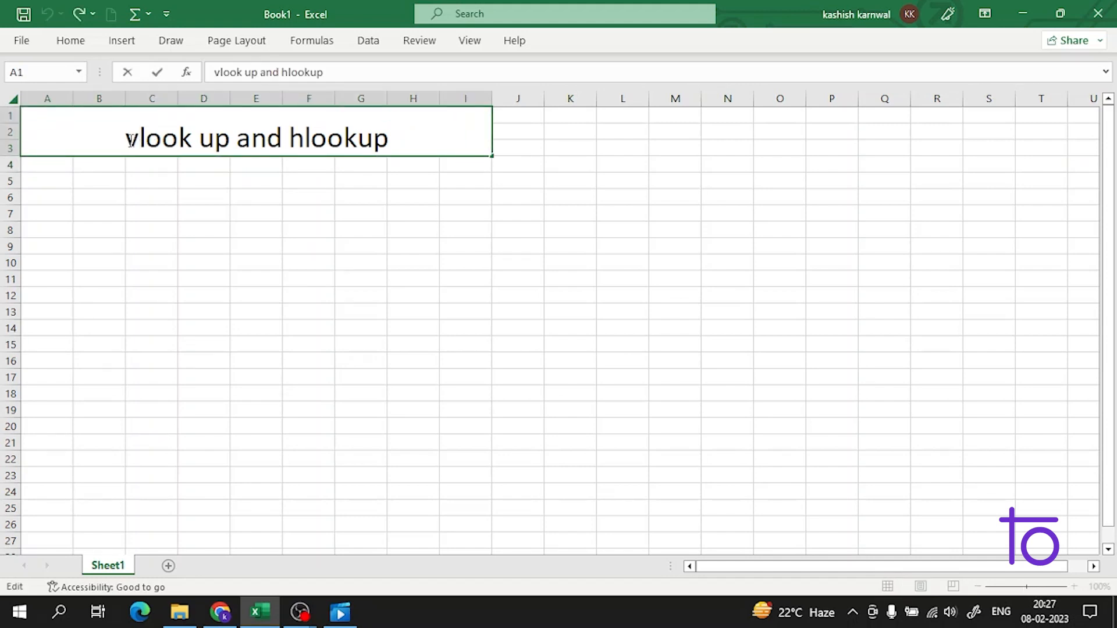
{"action": "left_click_drag", "start_coordinate": [131, 139], "coordinate": [386, 122]}
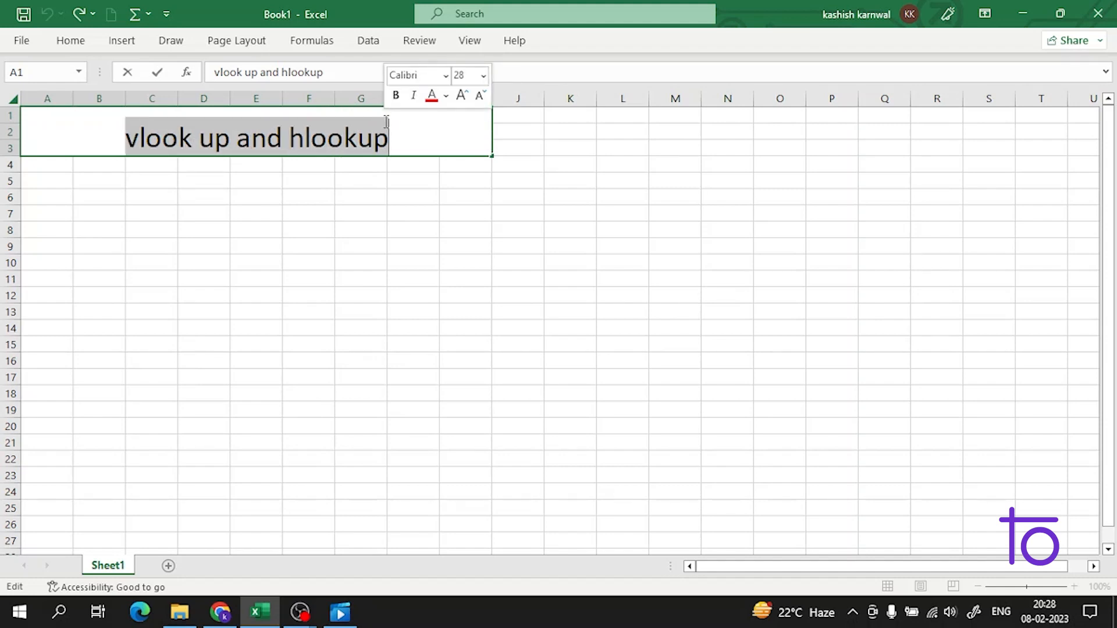
- Enter the column header "items" in cell A4, directly below the merged title
{"action": "left_click", "coordinate": [48, 165]}
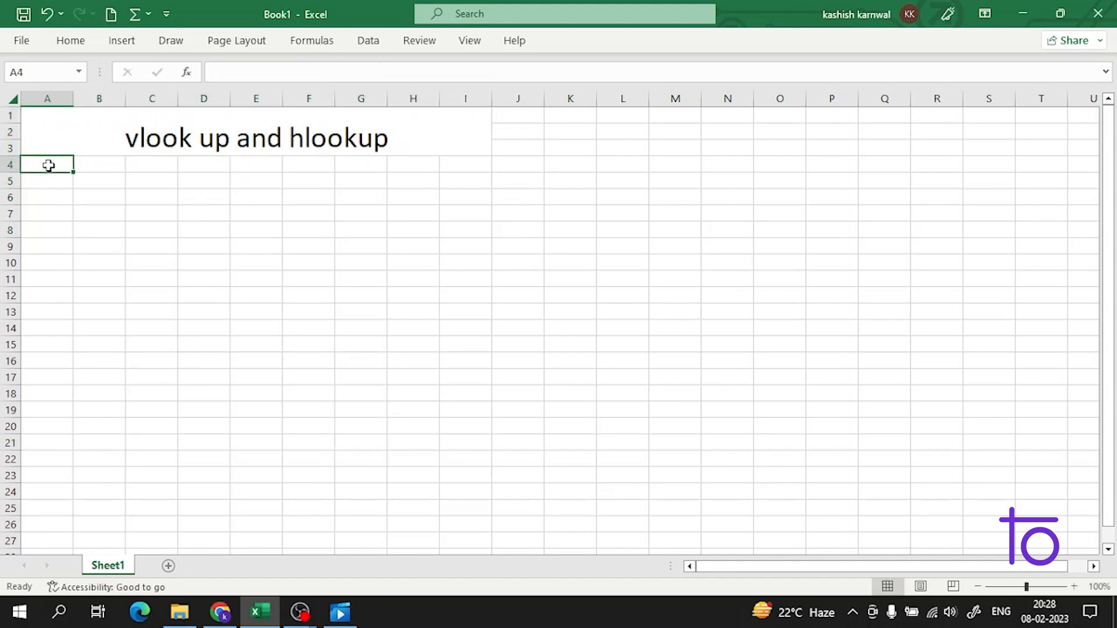
{"action": "double_click", "coordinate": [48, 165]}
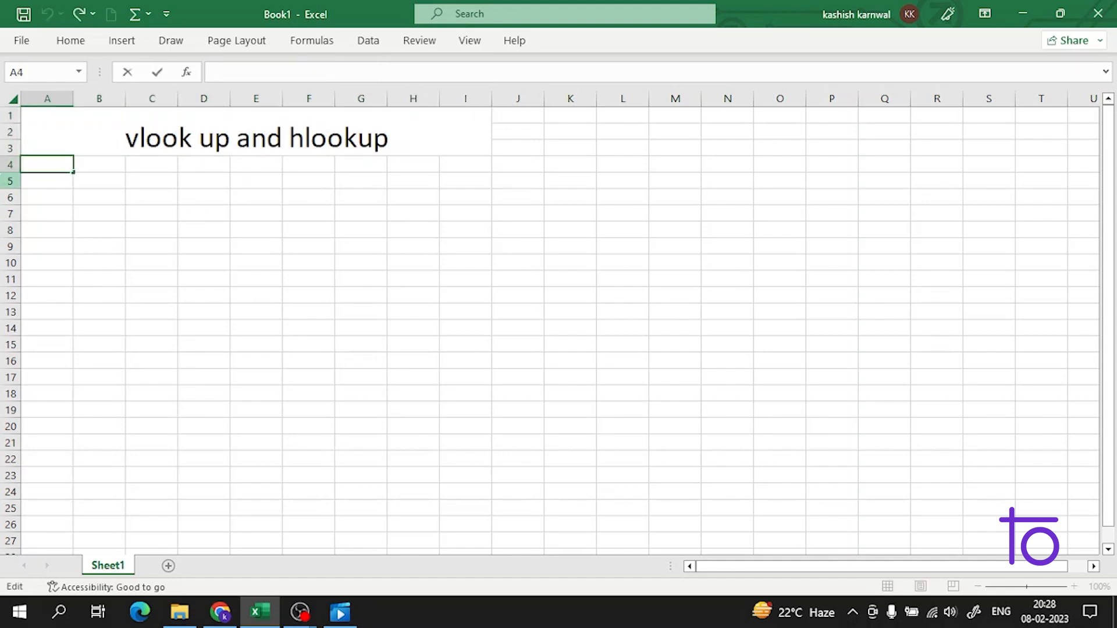
{"action": "type", "text": "items"}
{"action": "key", "text": "Return"}
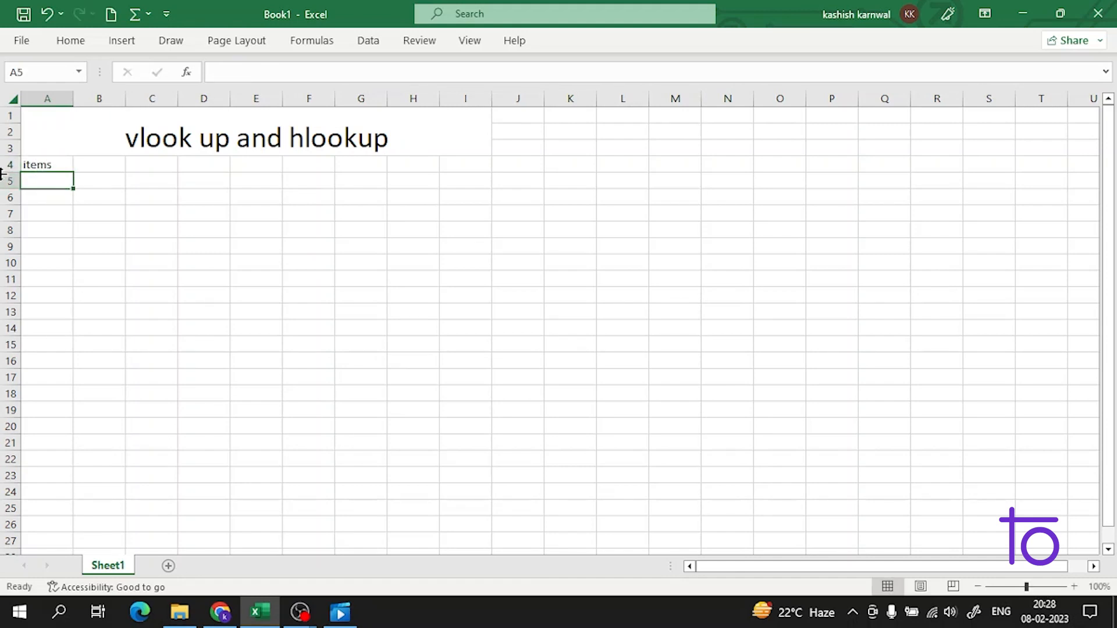
- List chips, sauce, pizza and pen under the items header in cells A5 to A8
{"action": "type", "text": "c"}
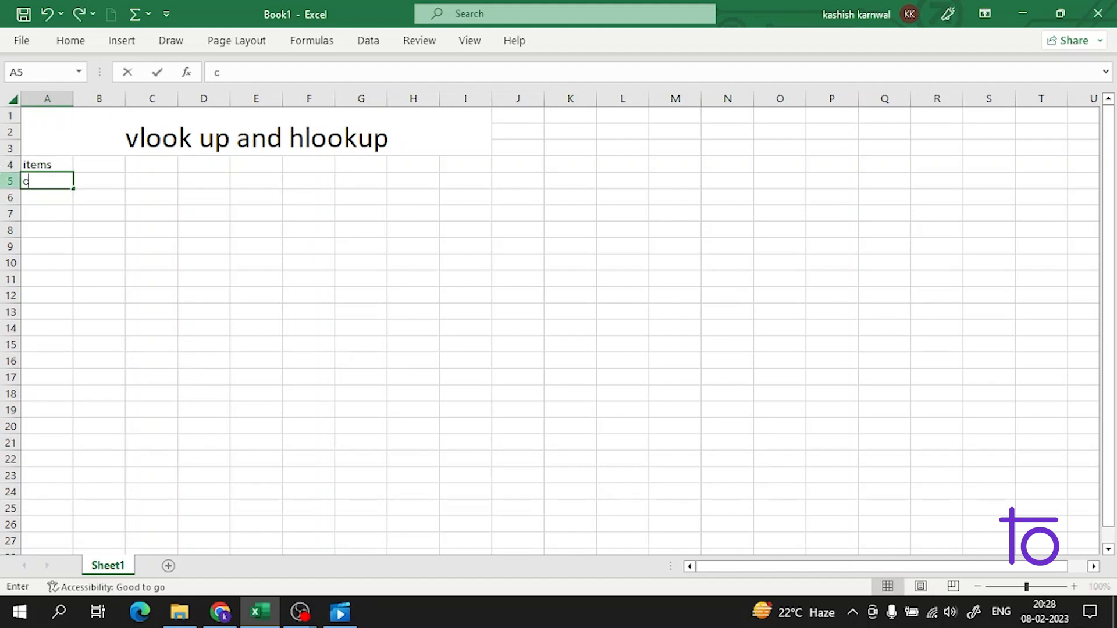
{"action": "type", "text": "hips"}
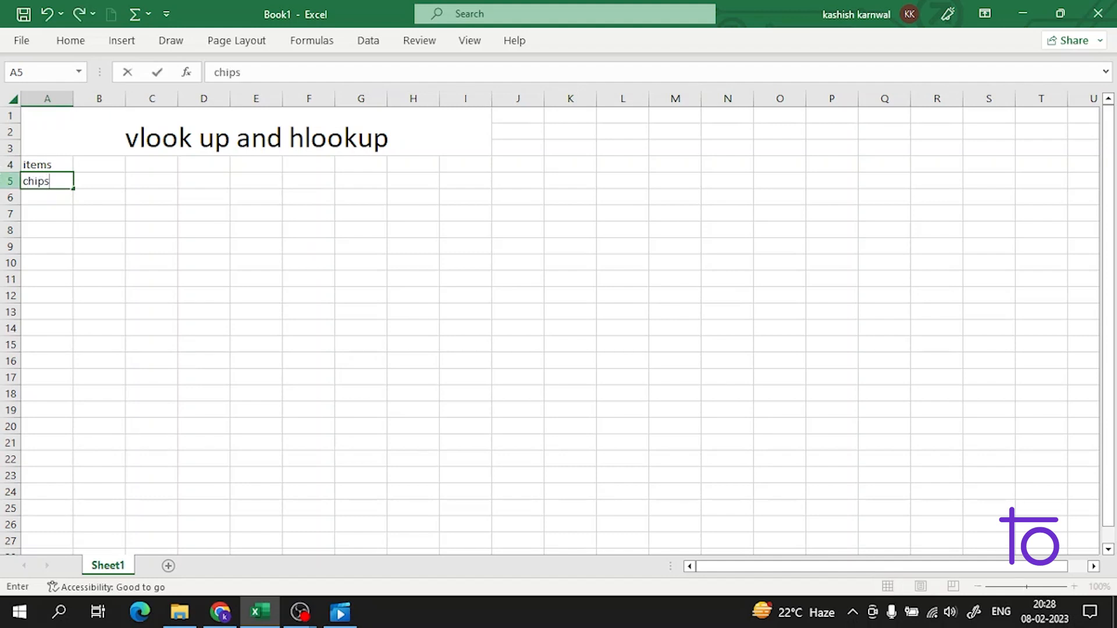
{"action": "key", "text": "Return"}
{"action": "type", "text": "sauce"}
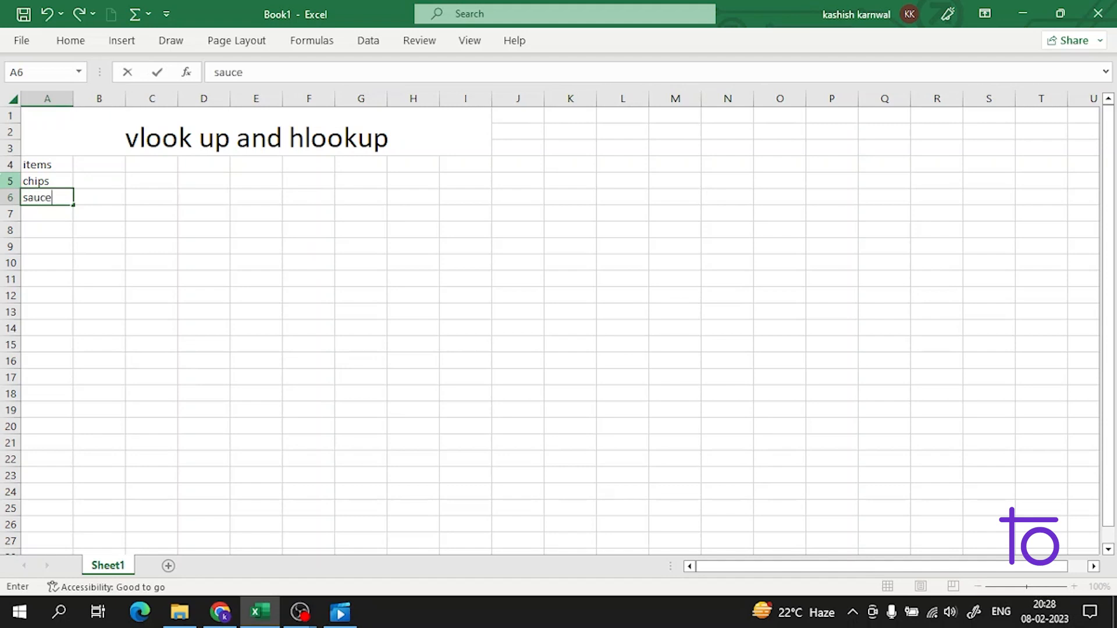
{"action": "key", "text": "Return"}
{"action": "type", "text": "p"}
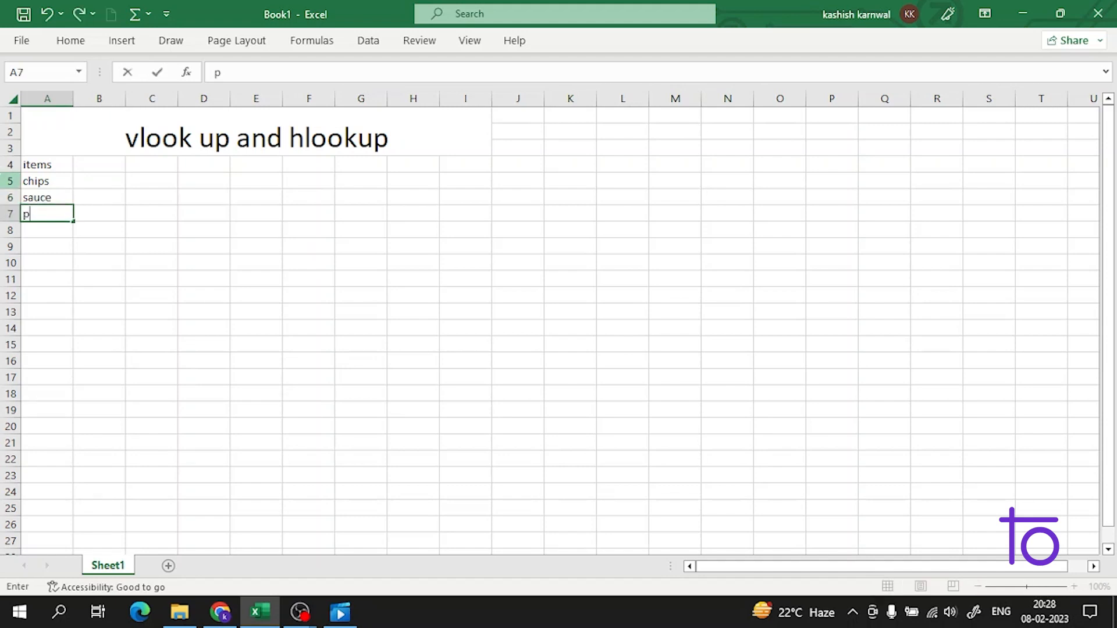
{"action": "type", "text": "izza"}
{"action": "key", "text": "Return"}
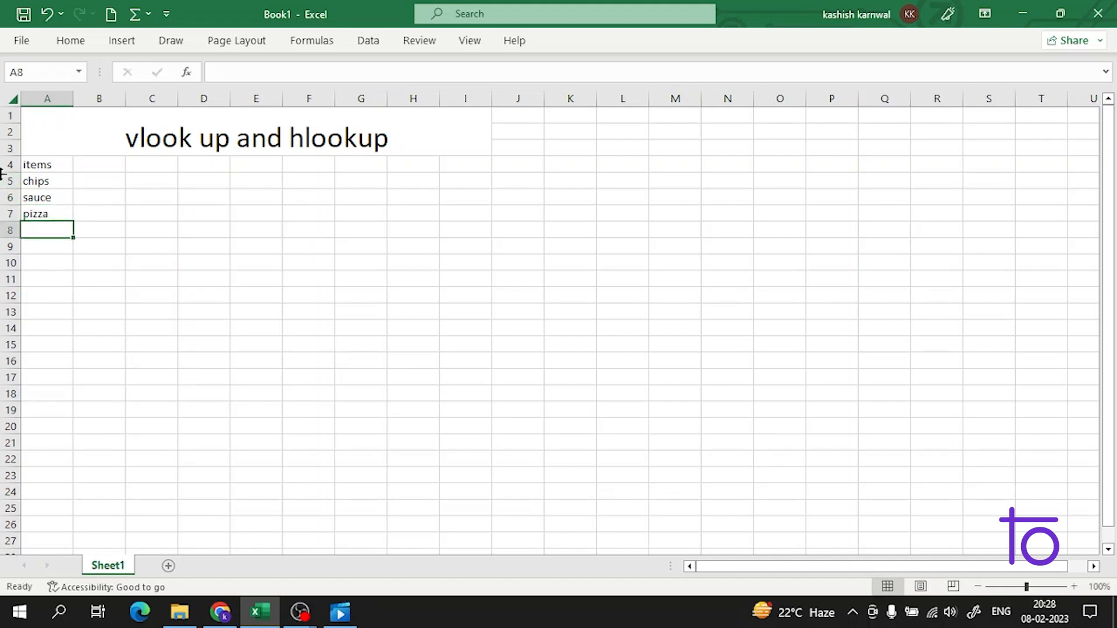
{"action": "type", "text": "pen"}
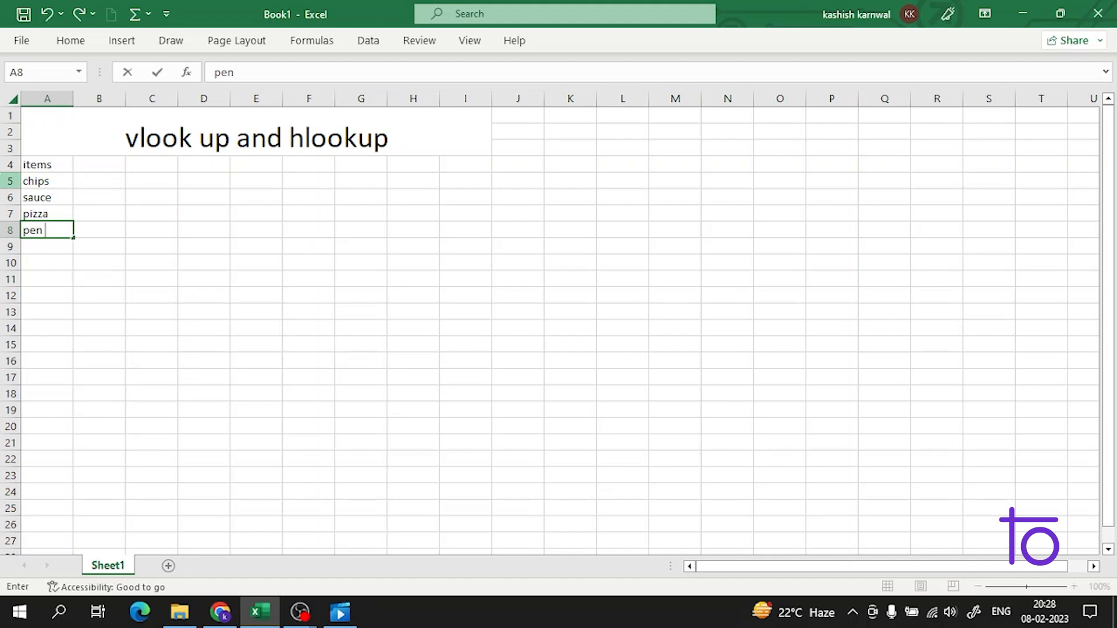
{"action": "key", "text": "Return"}
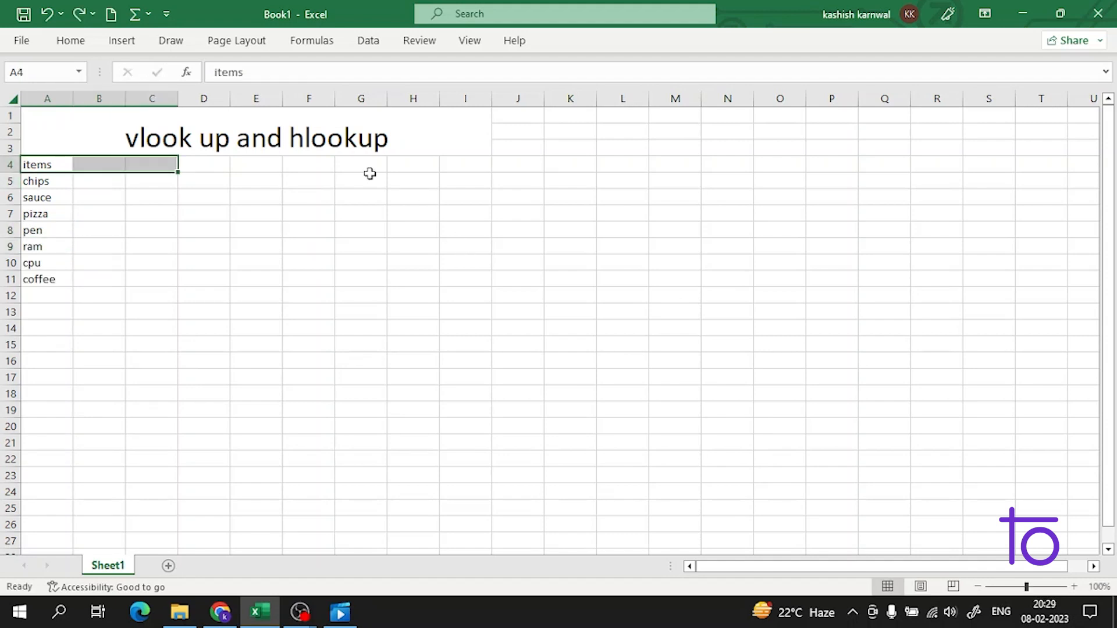
{"action": "left_click", "coordinate": [47, 178]}
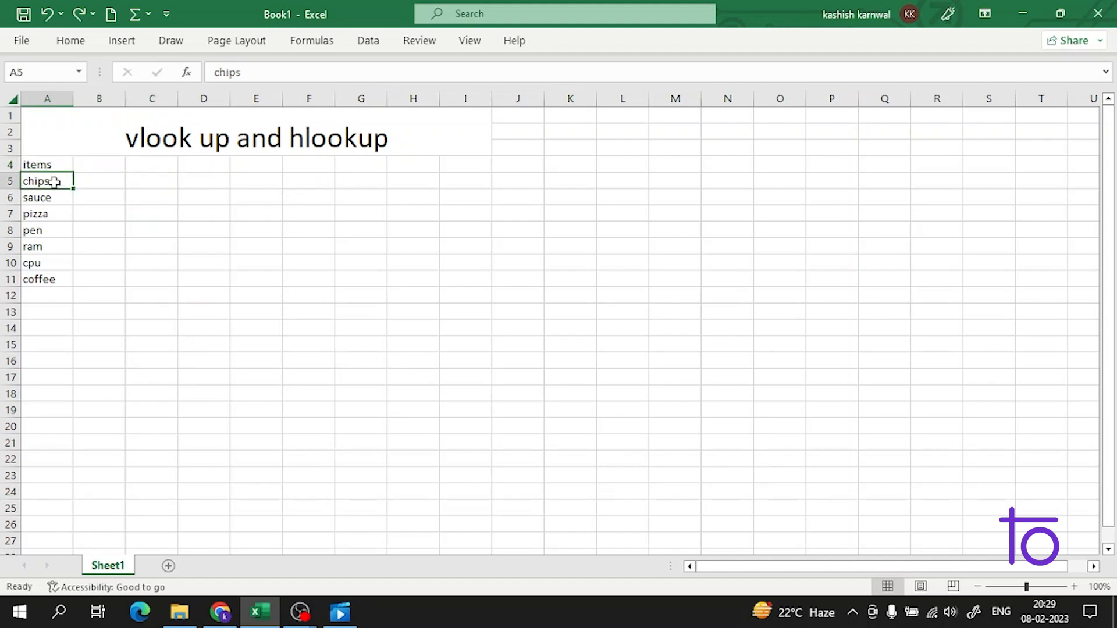
{"action": "left_click_drag", "start_coordinate": [53, 182], "coordinate": [49, 279]}
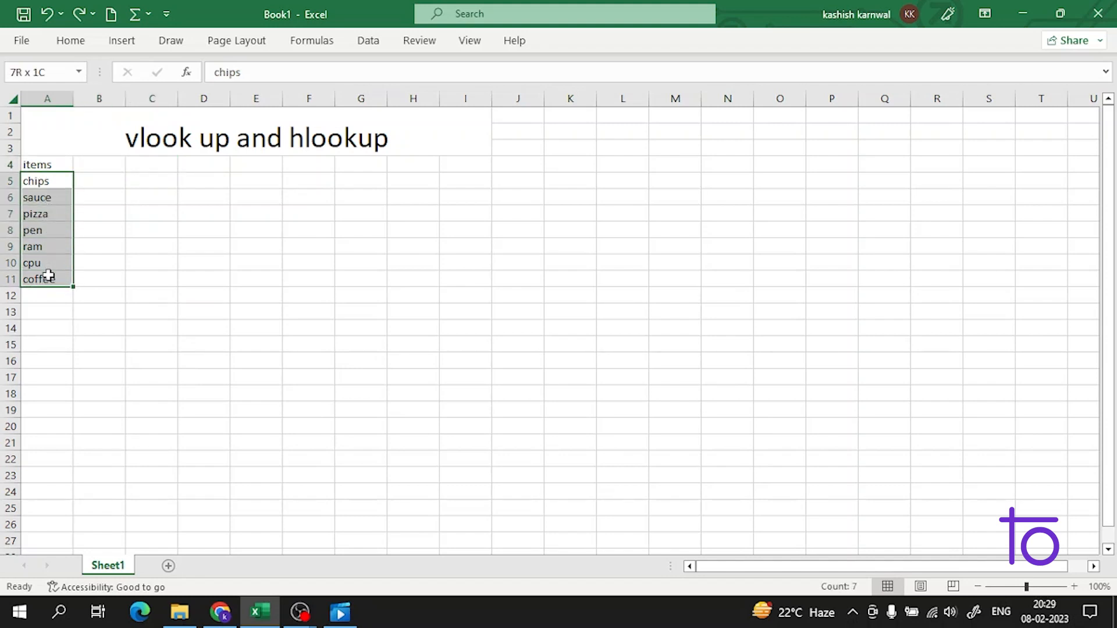
{"action": "left_click", "coordinate": [51, 166]}
{"action": "double_click", "coordinate": [52, 165]}
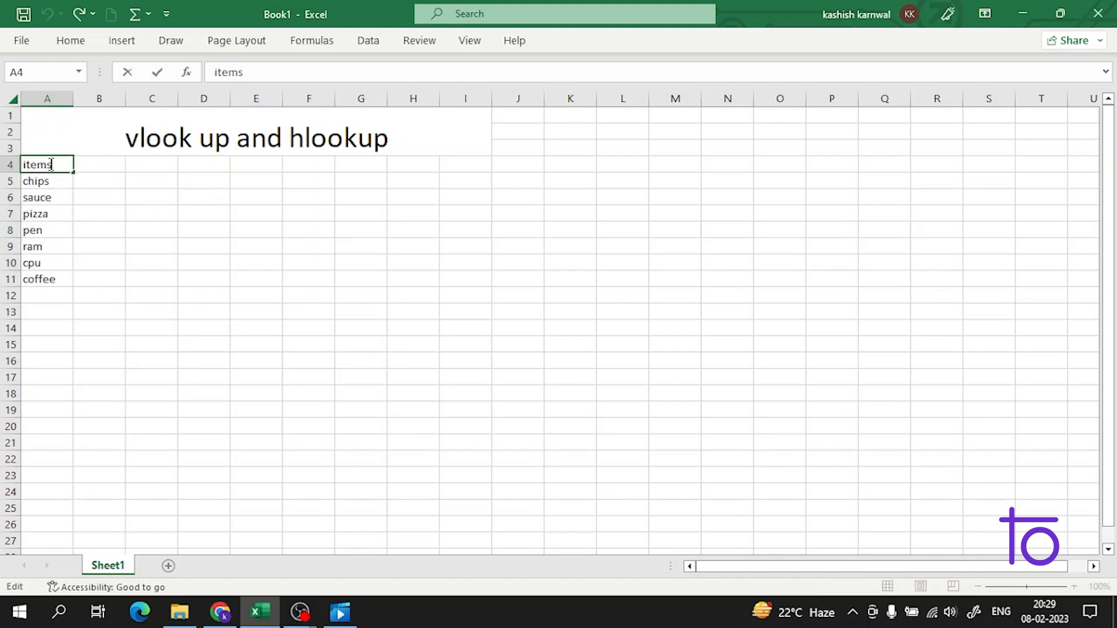
{"action": "left_click", "coordinate": [77, 199]}
{"action": "left_click", "coordinate": [58, 166]}
{"action": "double_click", "coordinate": [49, 164]}
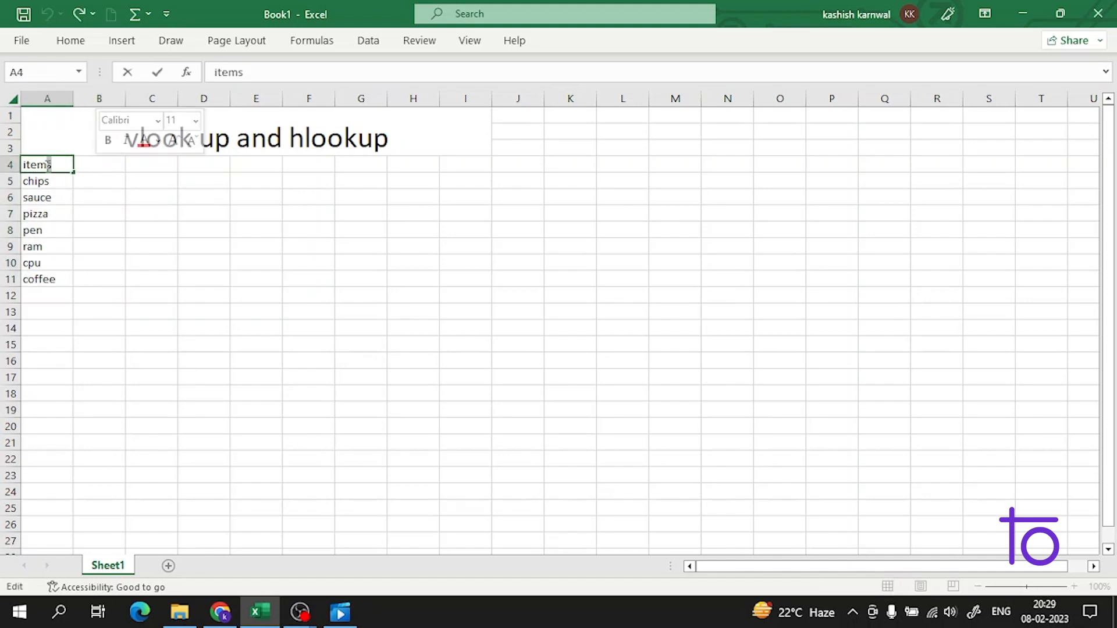
{"action": "left_click", "coordinate": [63, 178]}
{"action": "left_click", "coordinate": [36, 163]}
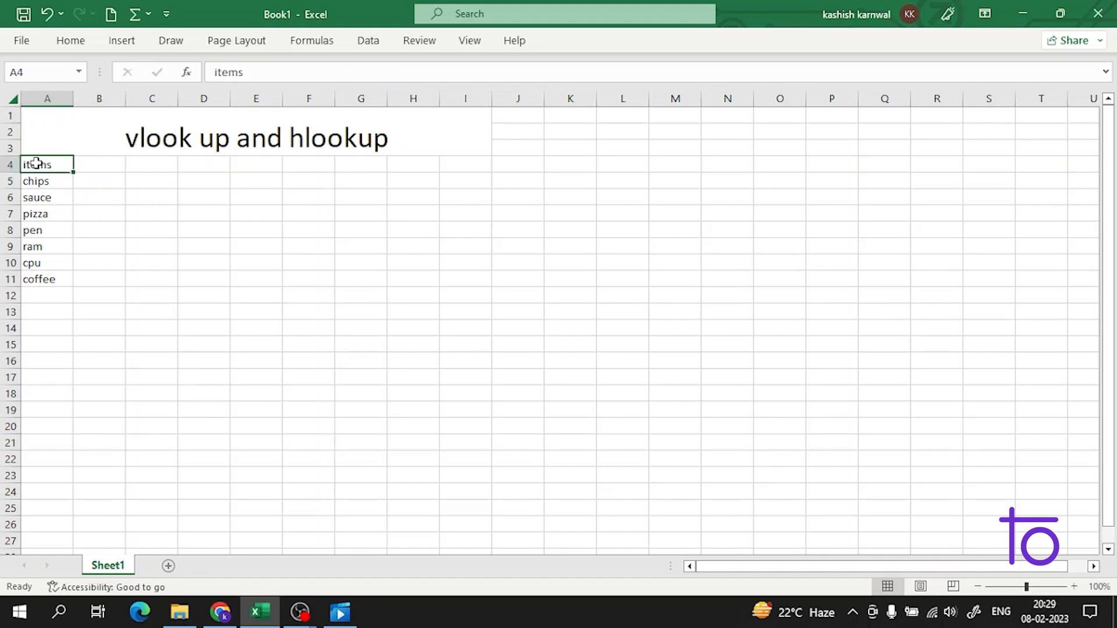
- Fill the header cells A4 to C4 with a medium-light blue theme color
{"action": "left_click_drag", "start_coordinate": [36, 163], "coordinate": [138, 162]}
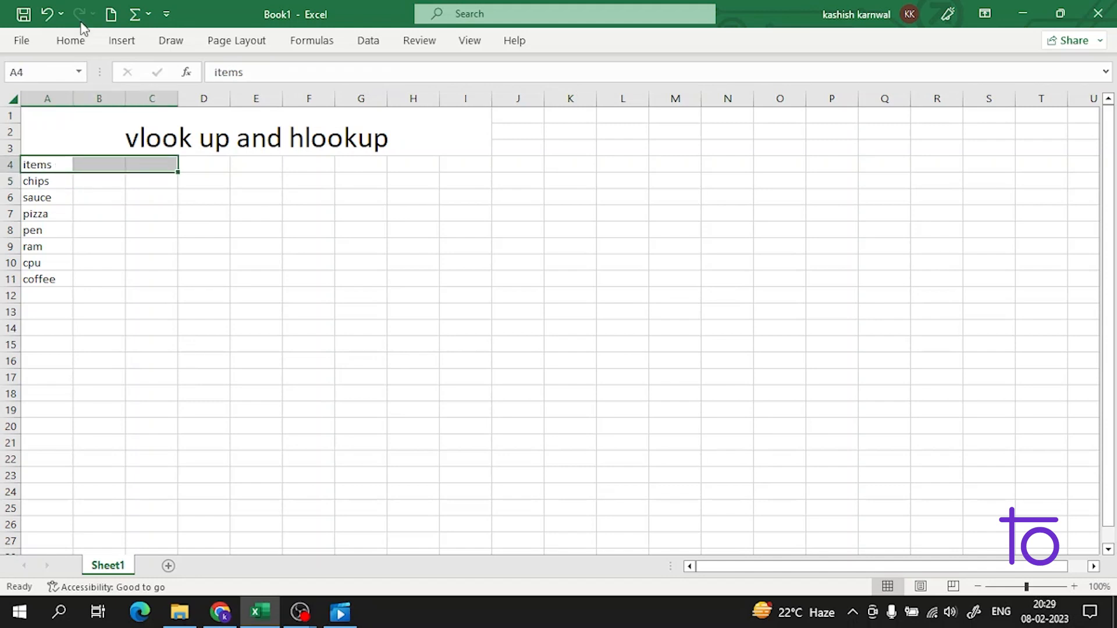
{"action": "left_click", "coordinate": [70, 40]}
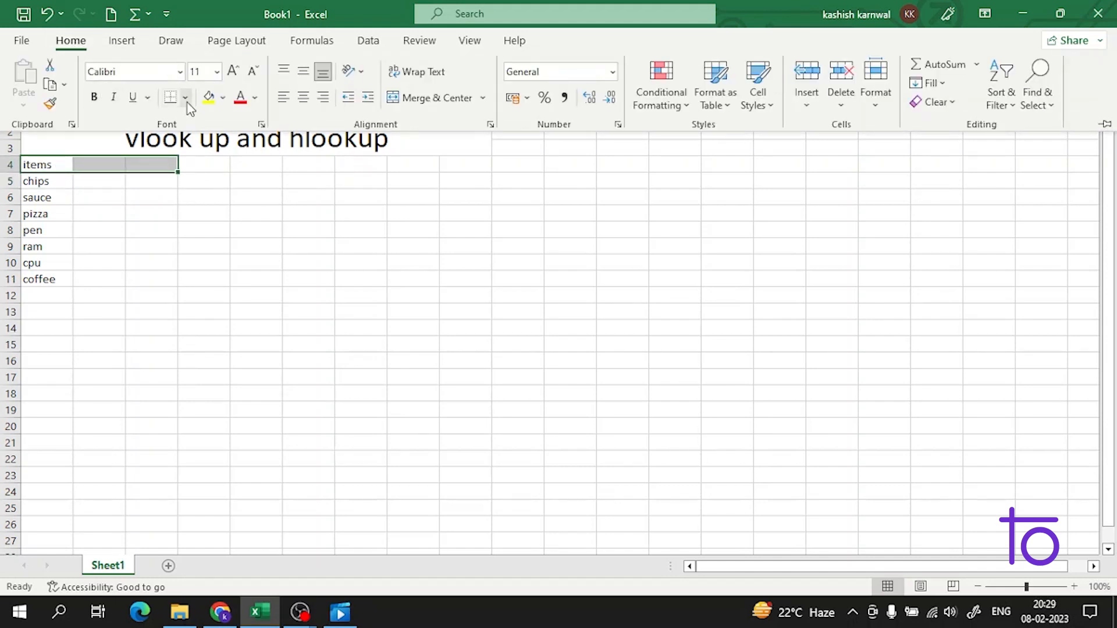
{"action": "left_click", "coordinate": [208, 98]}
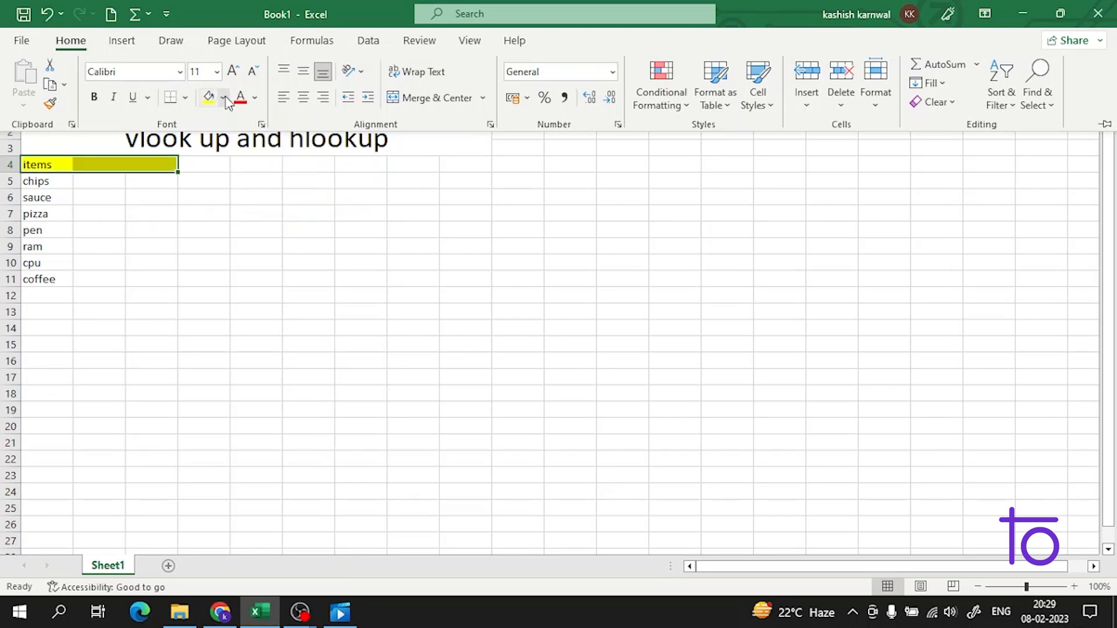
{"action": "left_click", "coordinate": [223, 98]}
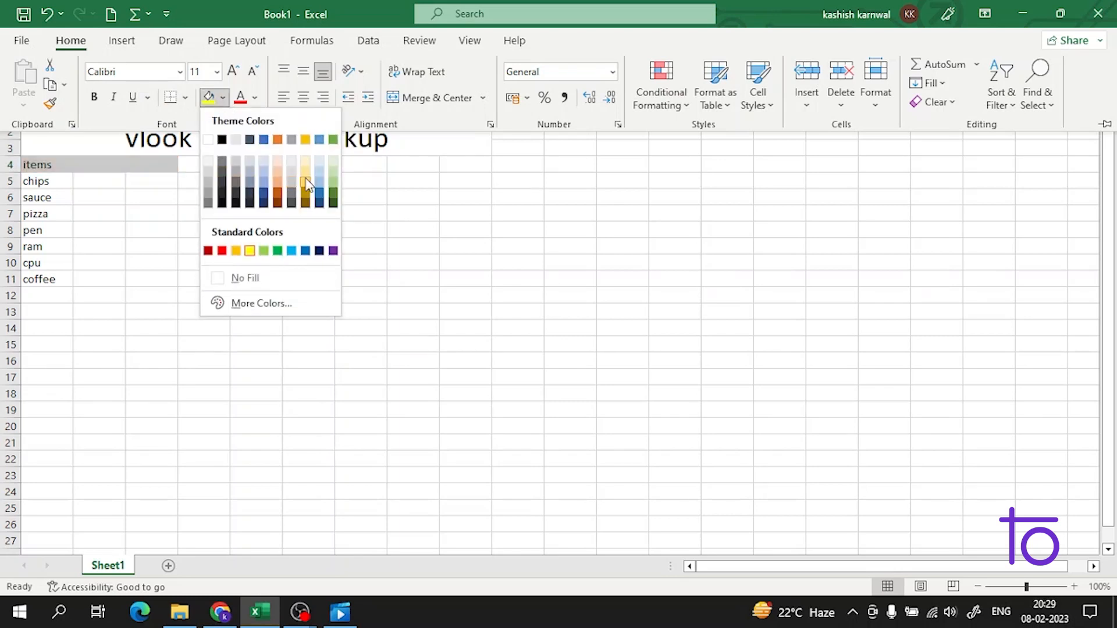
{"action": "left_click", "coordinate": [263, 187]}
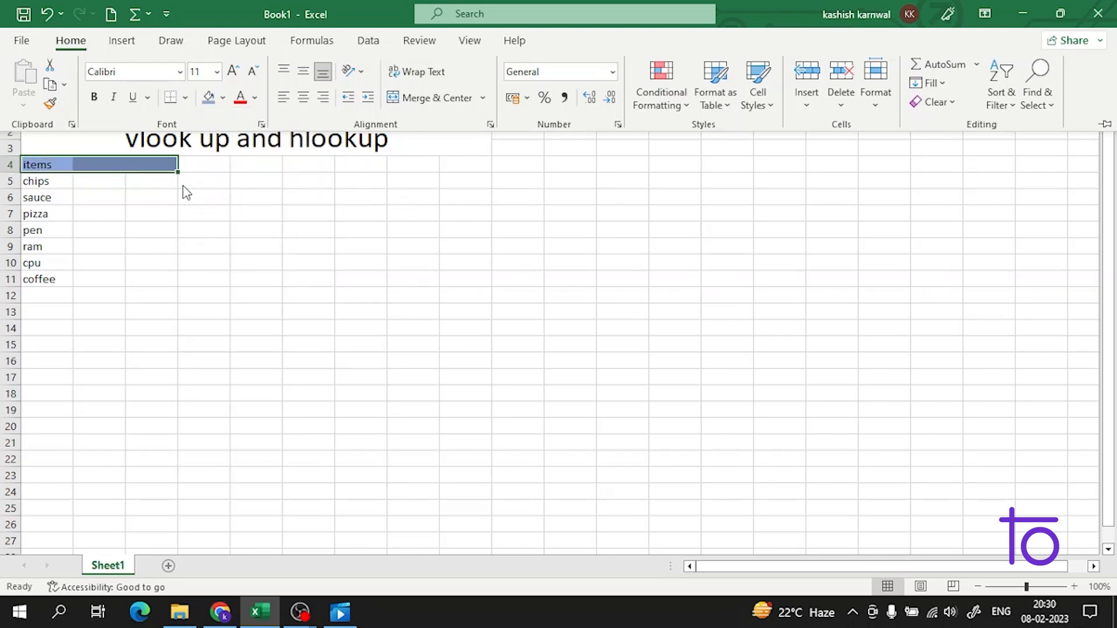
- Enter the column header "cost" in cell B4, beside the items header
{"action": "left_click", "coordinate": [87, 166]}
{"action": "left_click", "coordinate": [85, 163]}
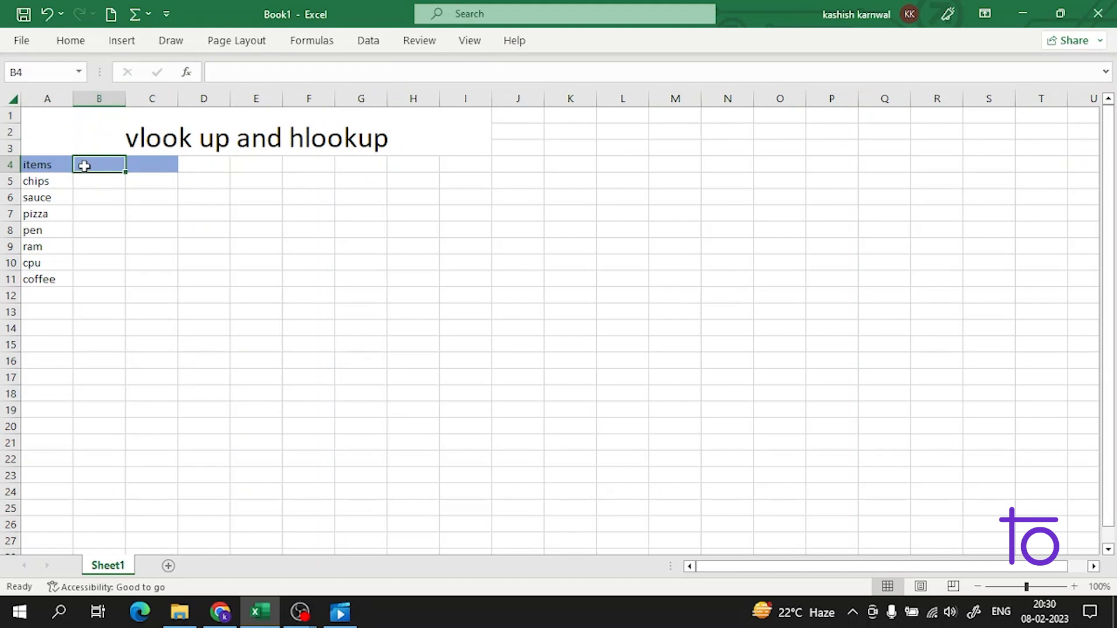
{"action": "double_click", "coordinate": [85, 166]}
{"action": "type", "text": "cost"}
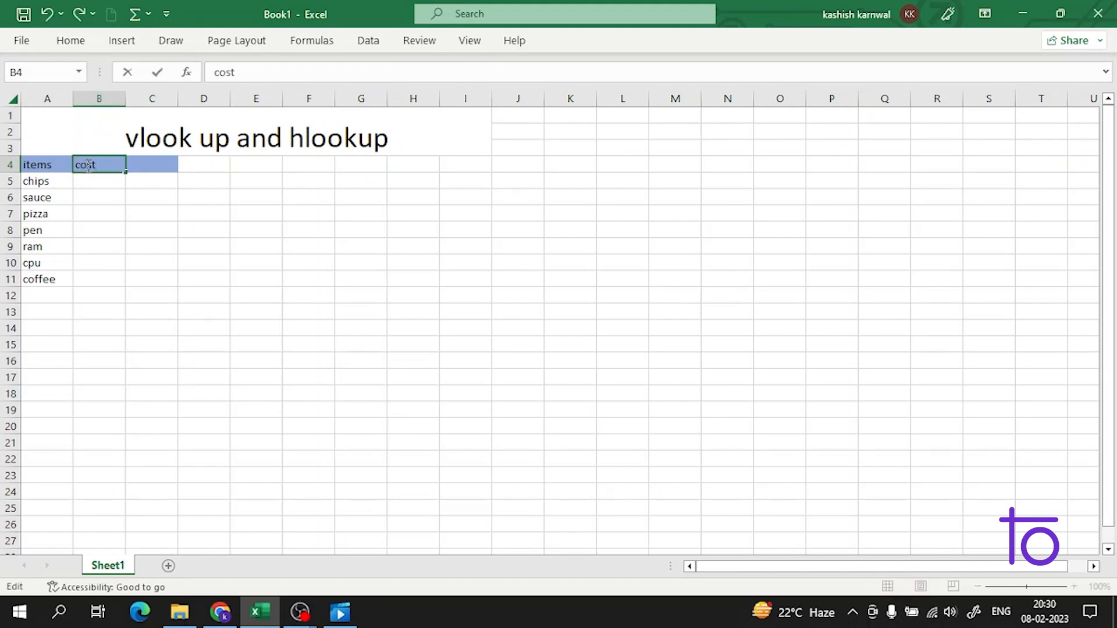
{"action": "key", "text": "Return"}
- Enter the costs 200, 300, 1900 and 1000 for chips, sauce, pizza and pen in cells B5 to B8
{"action": "type", "text": "200"}
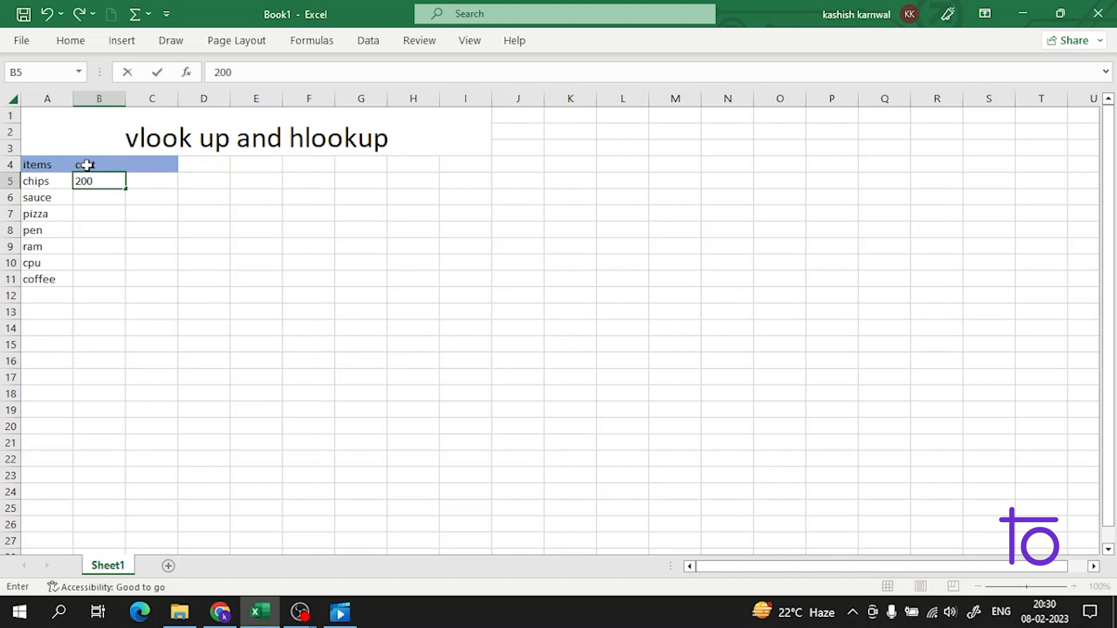
{"action": "key", "text": "Return"}
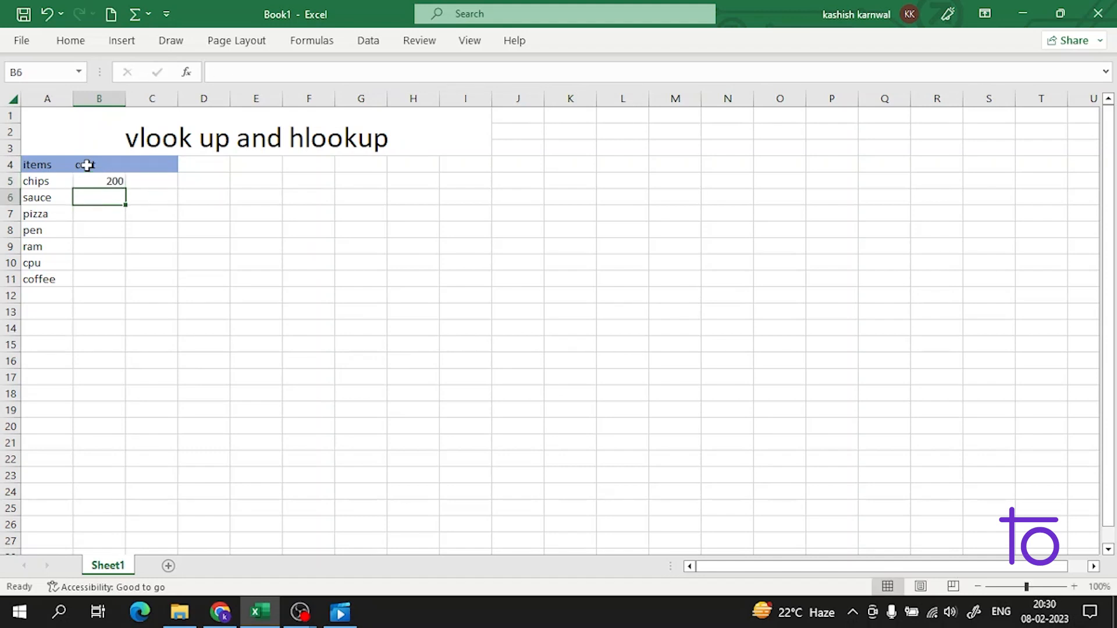
{"action": "type", "text": "300"}
{"action": "key", "text": "Return"}
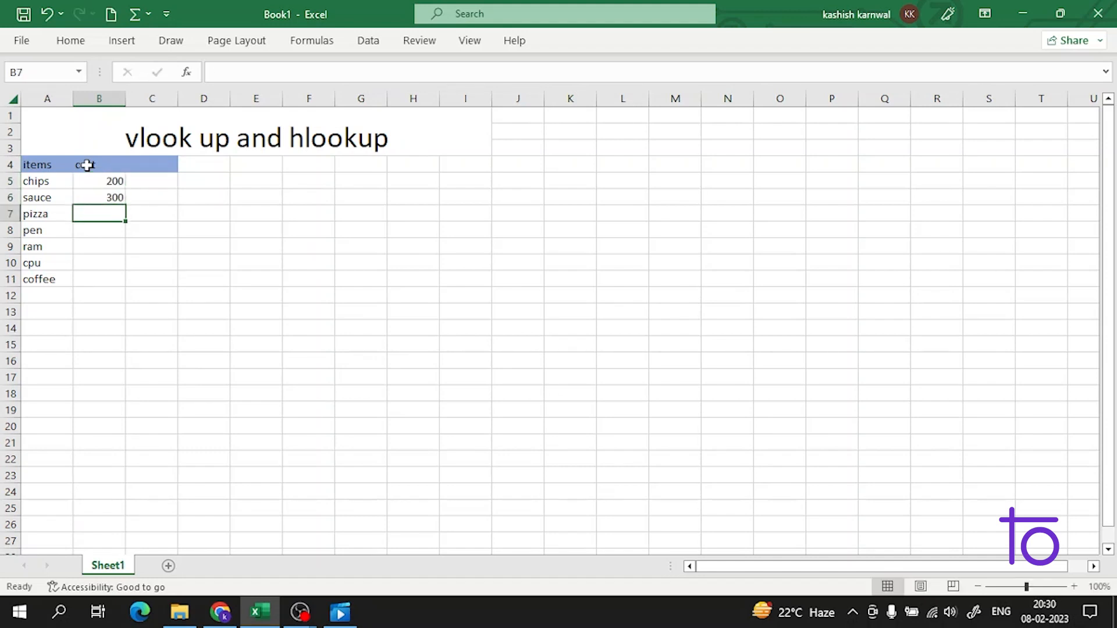
{"action": "type", "text": "1900"}
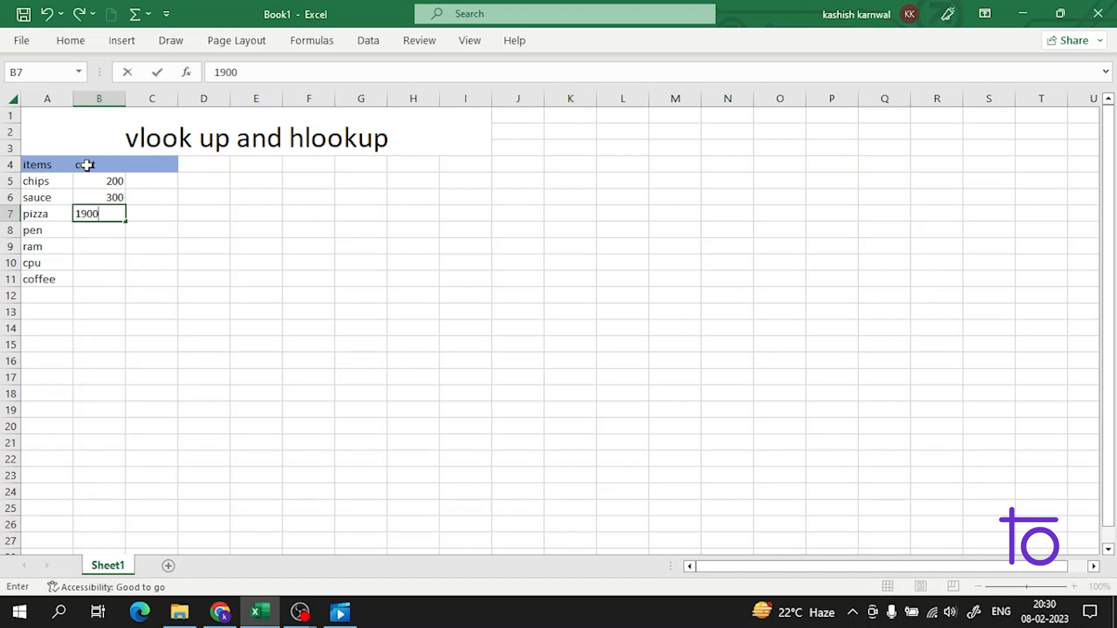
{"action": "key", "text": "Return"}
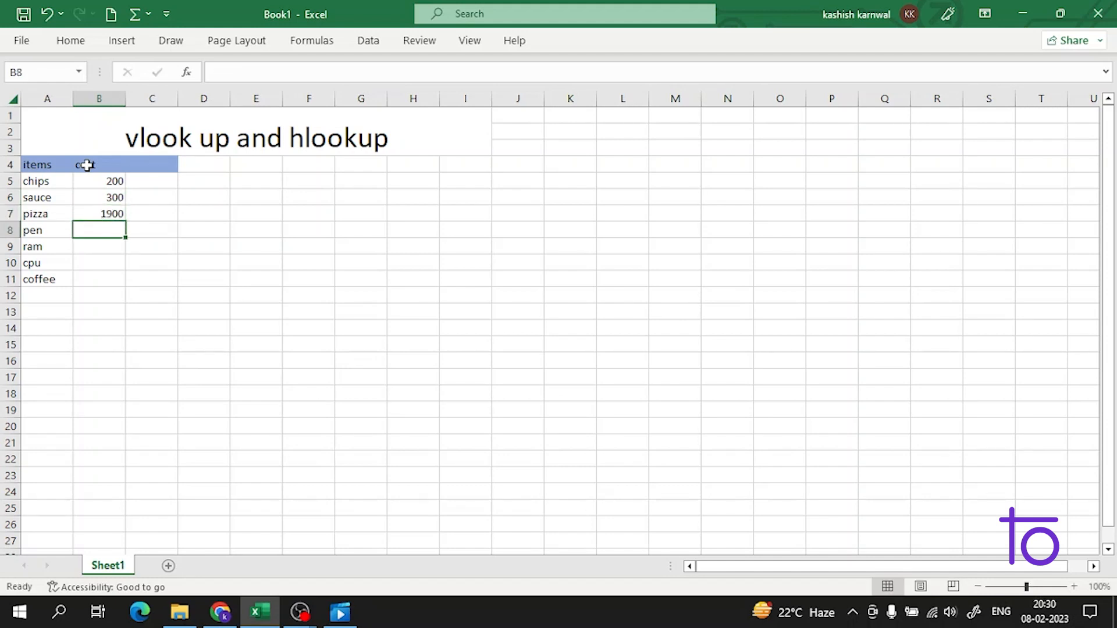
{"action": "type", "text": "1000"}
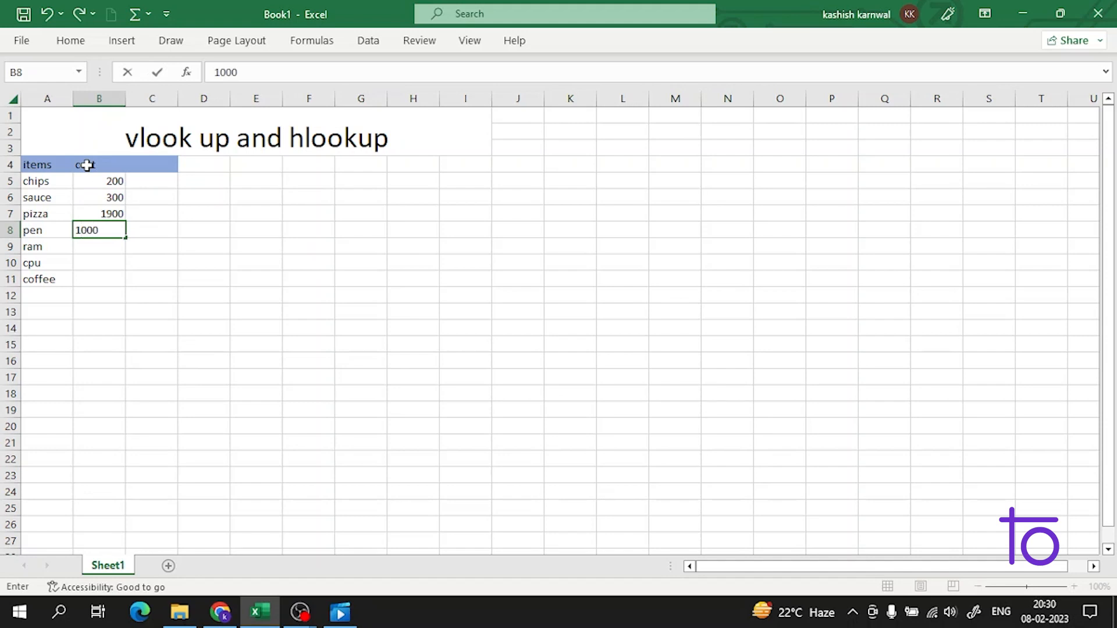
{"action": "key", "text": "Return"}
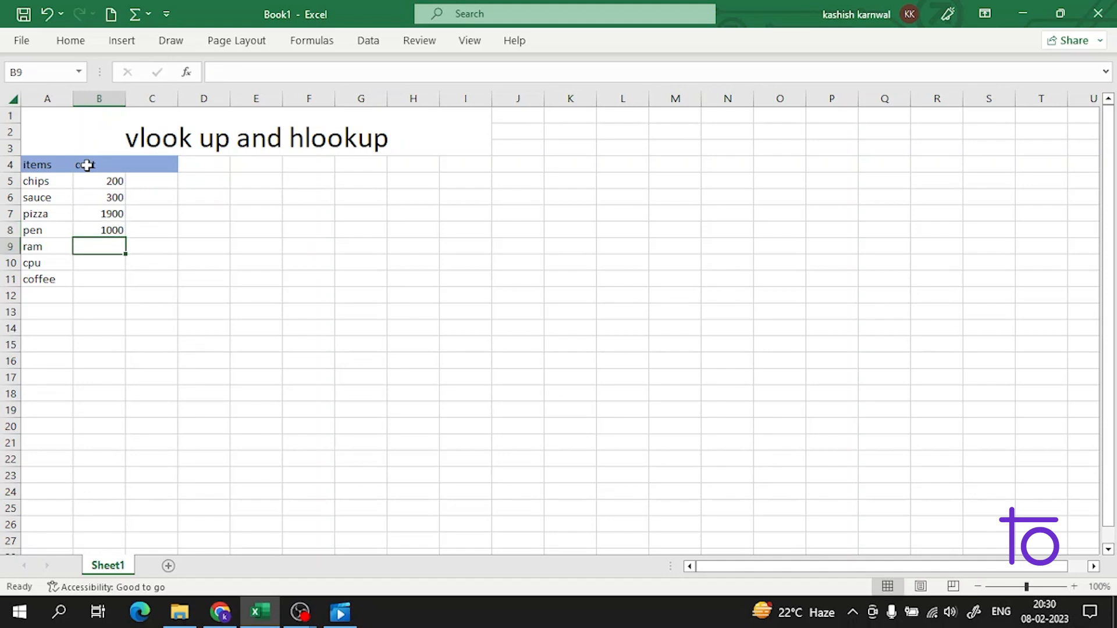
- Enter the costs 250, 3000 and 1500 for ram, cpu and coffee in cells B9 to B11
{"action": "type", "text": "250"}
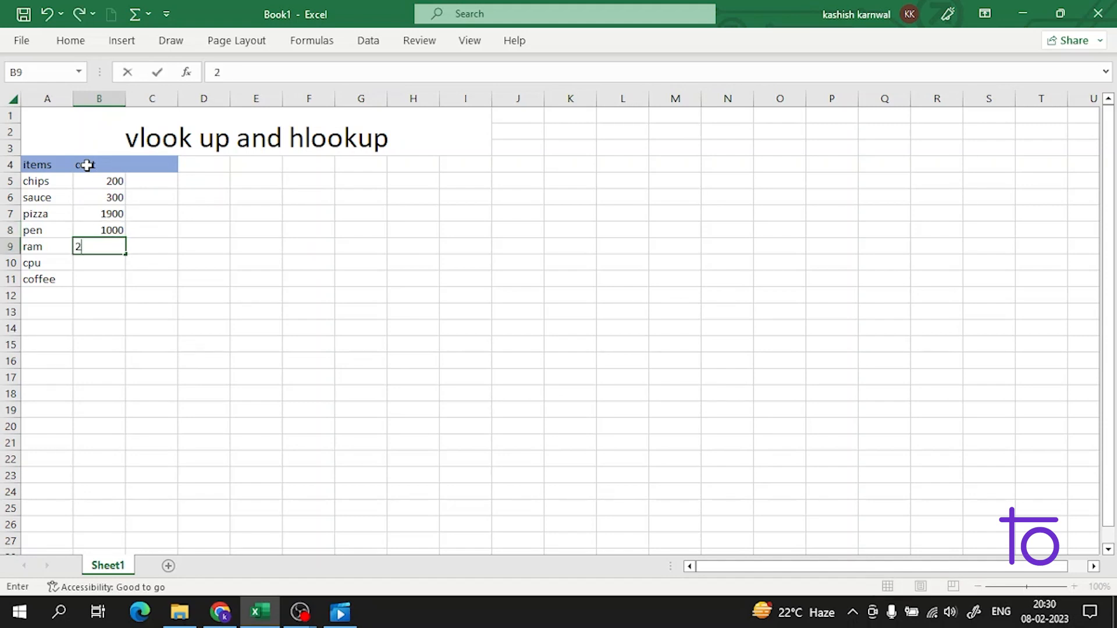
{"action": "key", "text": "Return"}
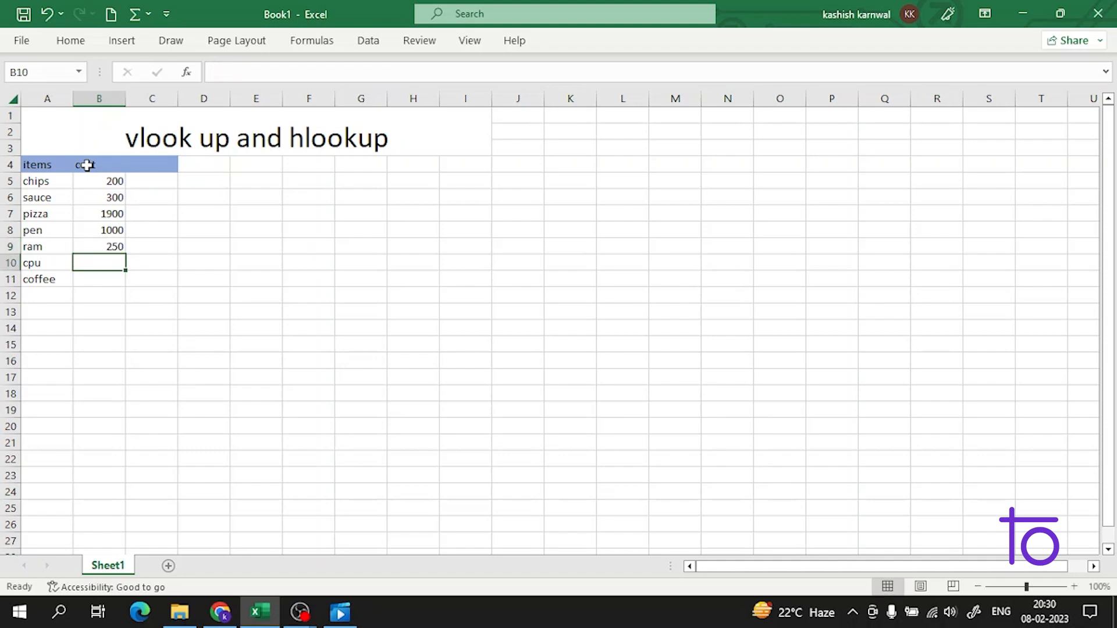
{"action": "type", "text": "3000"}
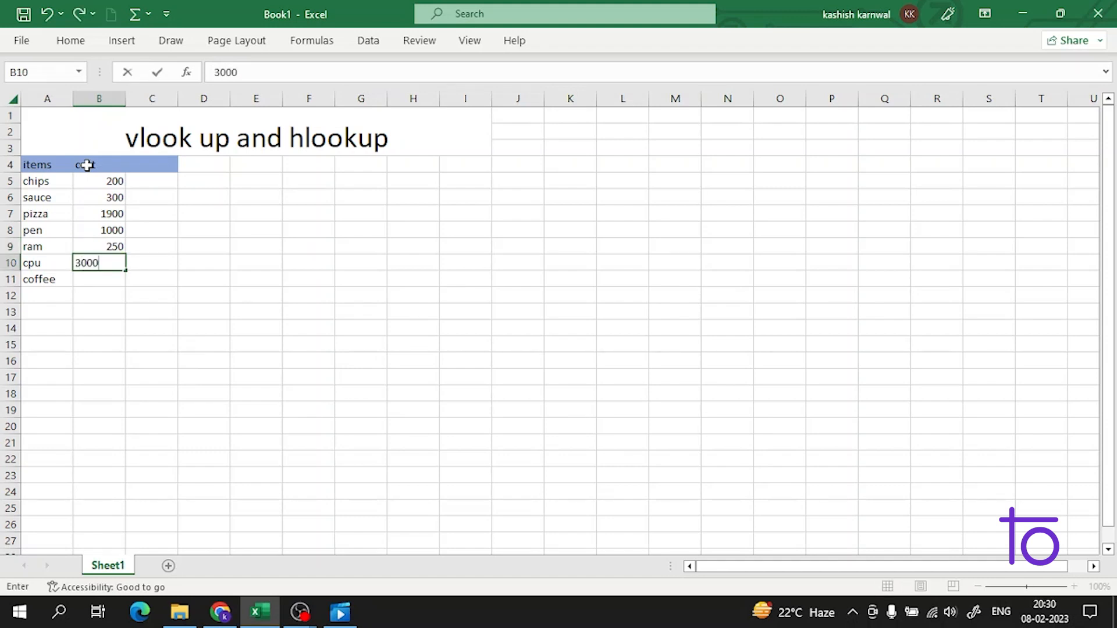
{"action": "key", "text": "Return"}
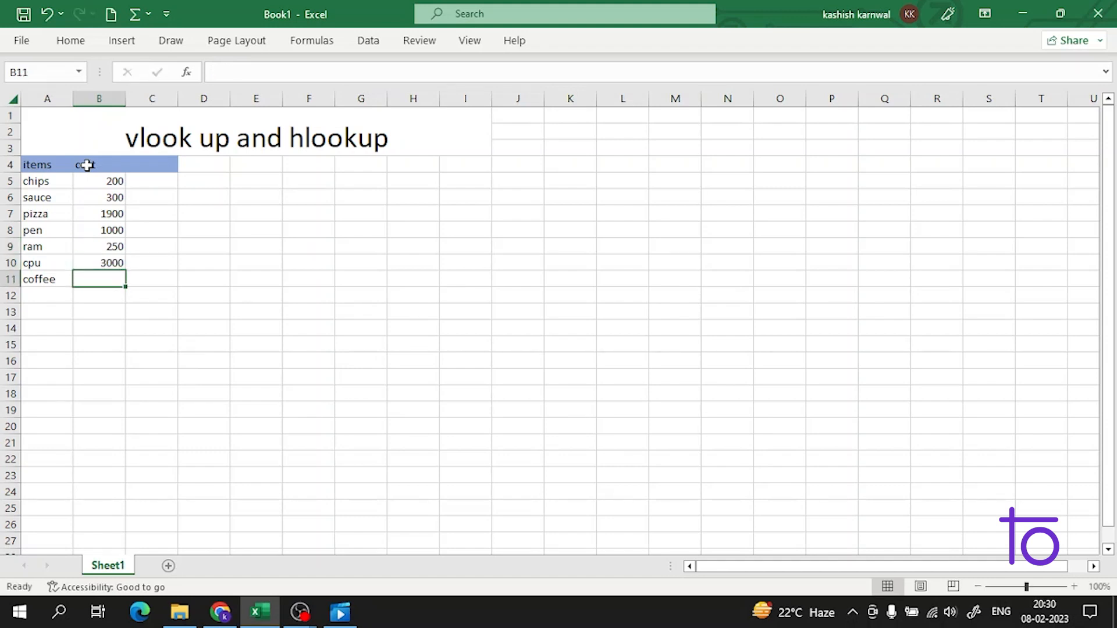
{"action": "type", "text": "1500"}
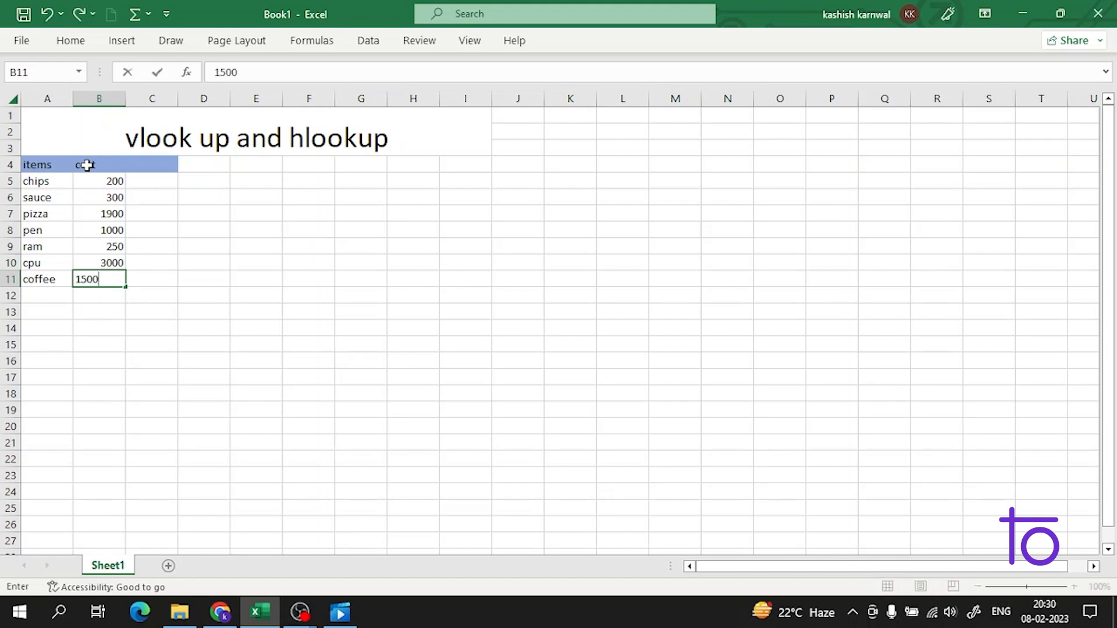
{"action": "key", "text": "Return"}
- Enter the column header "sale" in cell C4, beside the cost header
{"action": "left_click", "coordinate": [155, 165]}
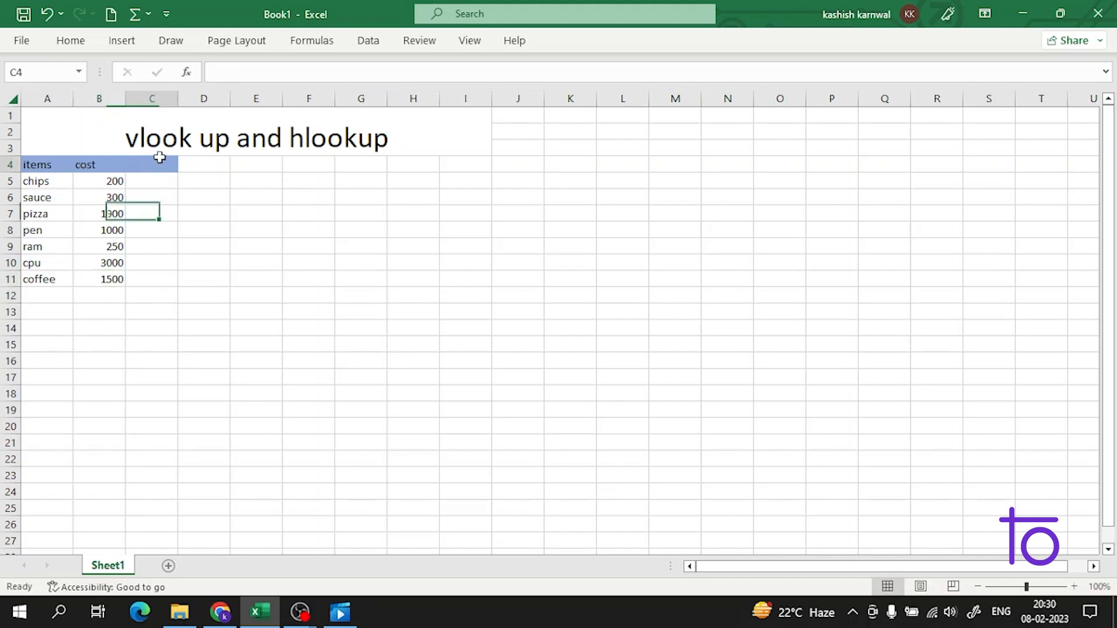
{"action": "left_click", "coordinate": [159, 152]}
{"action": "left_click", "coordinate": [158, 168]}
{"action": "double_click", "coordinate": [158, 169]}
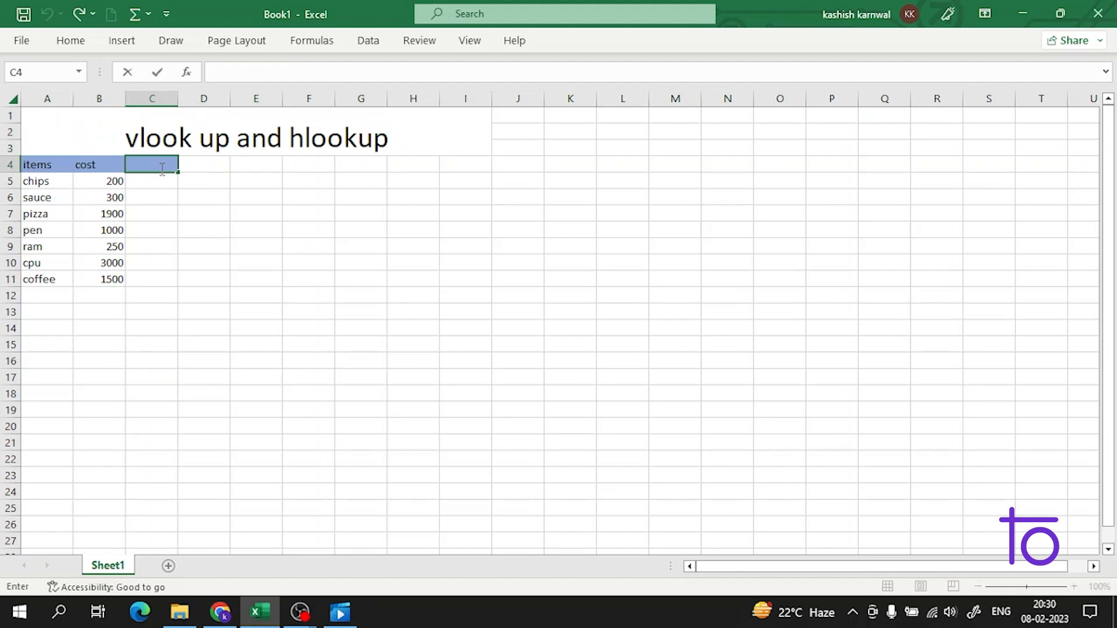
{"action": "type", "text": "sale"}
{"action": "key", "text": "Return"}
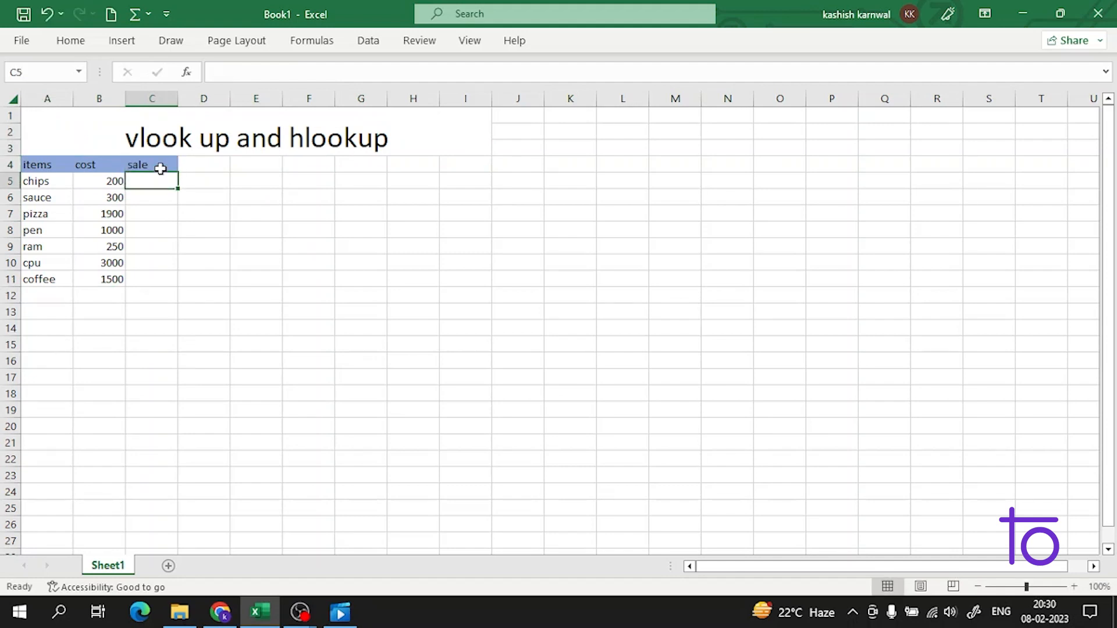
- Enter the sale values 300, 500 and 2500 for chips, sauce and pizza in cells C5 to C7
{"action": "type", "text": "3"}
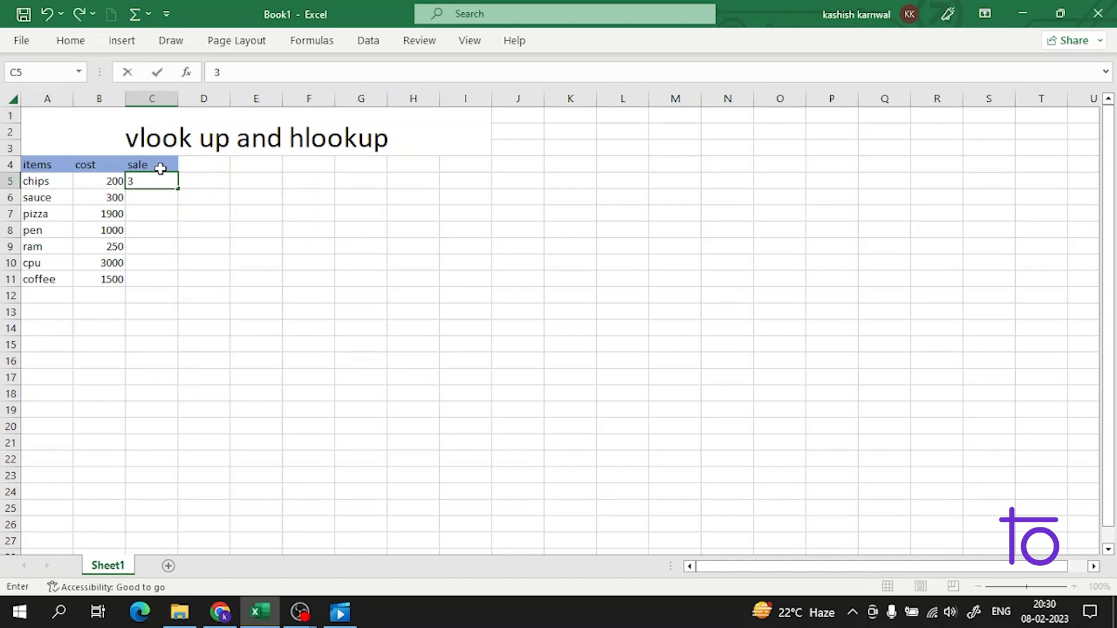
{"action": "type", "text": "000"}
{"action": "key", "text": "BackSpace"}
{"action": "key", "text": "Return"}
{"action": "type", "text": "500"}
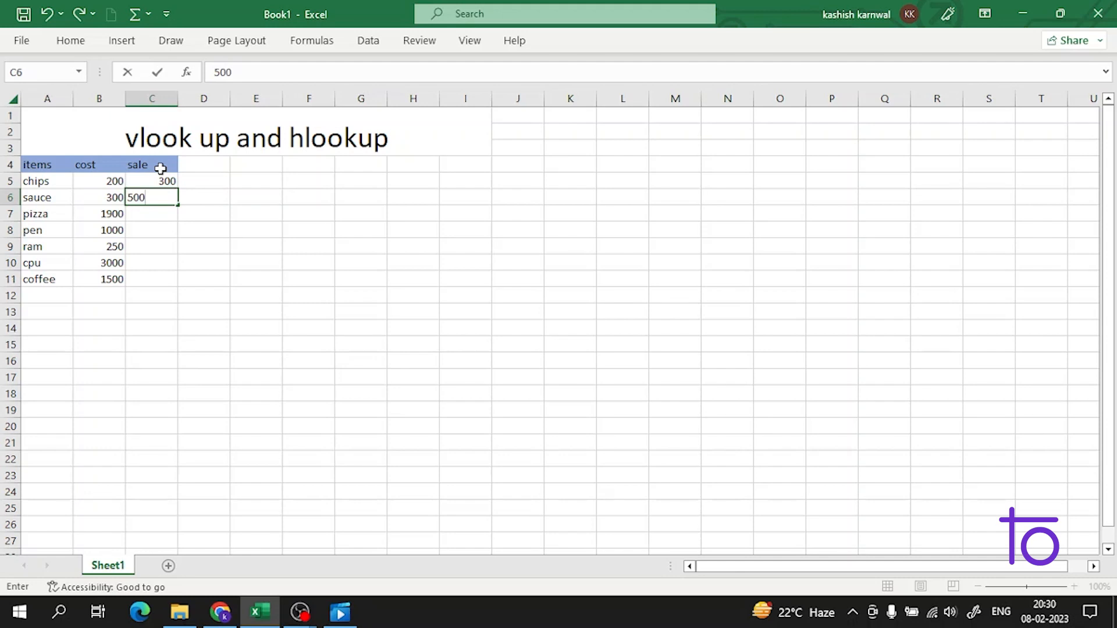
{"action": "key", "text": "Return"}
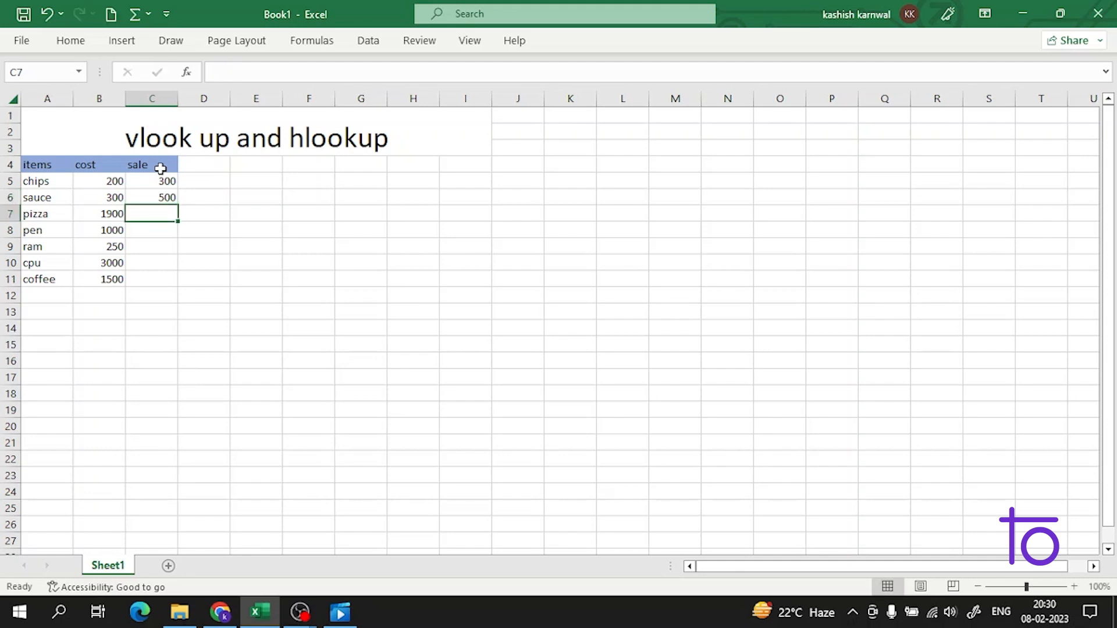
{"action": "type", "text": "2"}
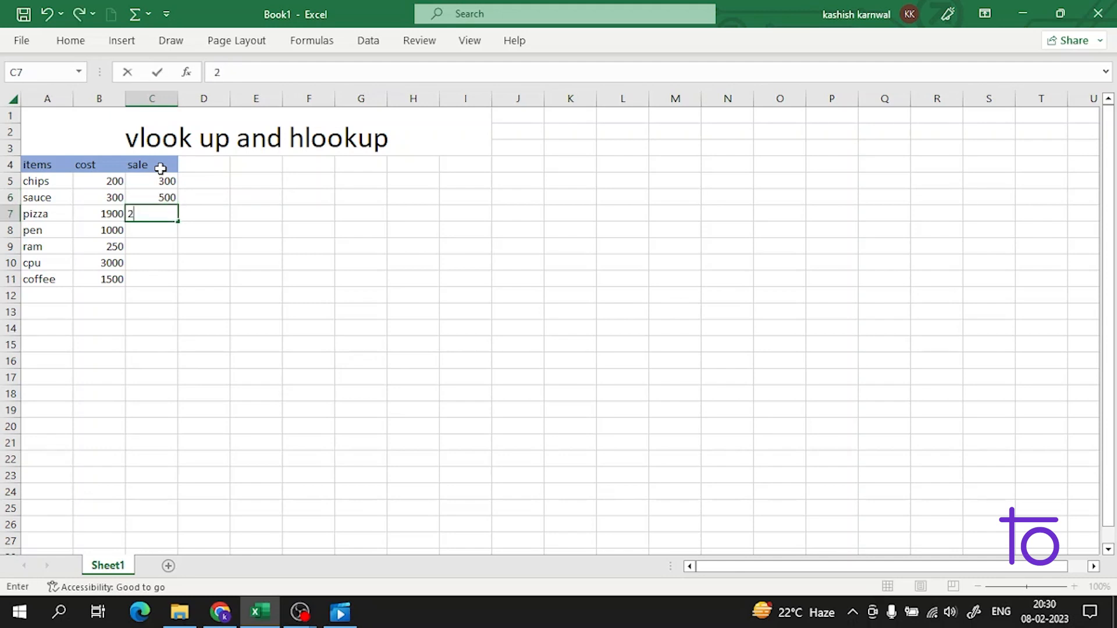
{"action": "type", "text": "500"}
{"action": "key", "text": "Return"}
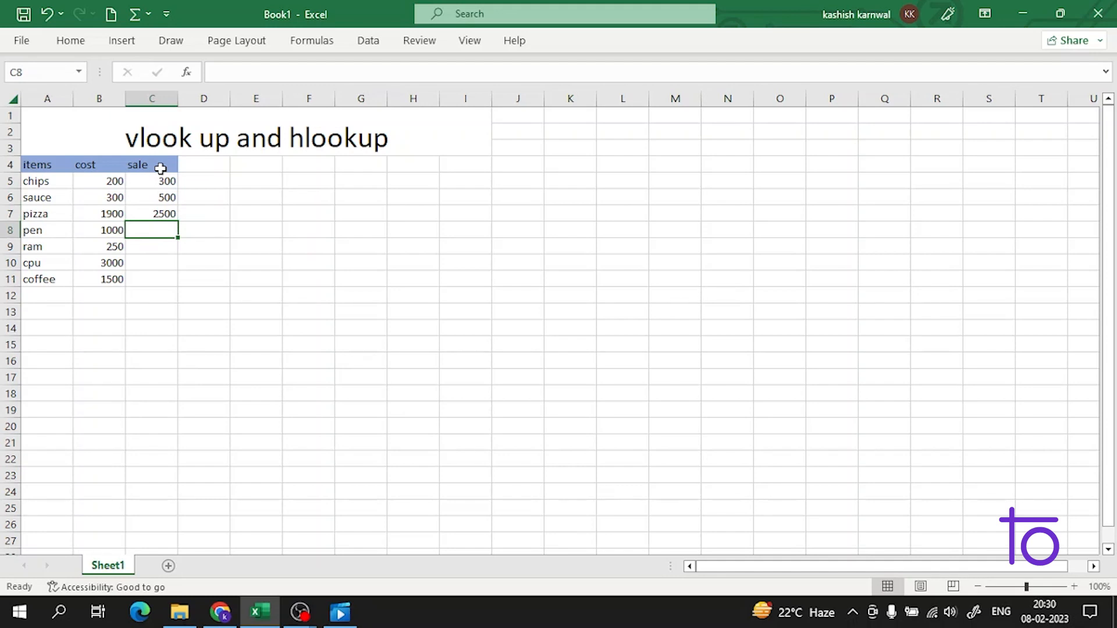
- Enter the sale values 1500, 500, 4000 and 2000 for pen, ram, cpu and coffee in cells C8 to C11
{"action": "type", "text": "2"}
{"action": "key", "text": "BackSpace"}
{"action": "type", "text": "1500"}
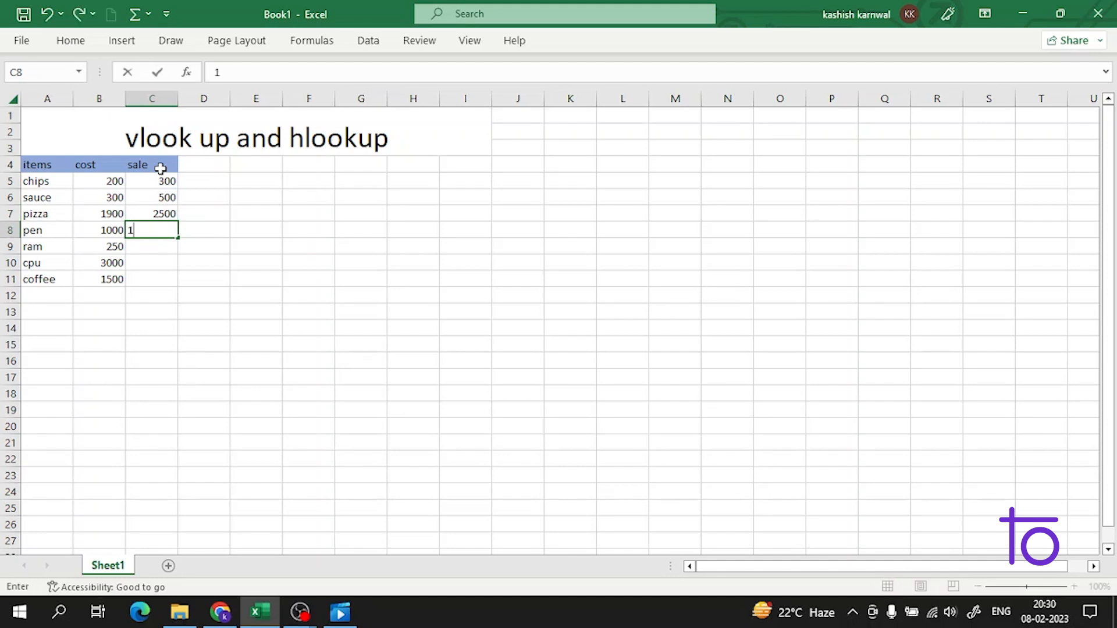
{"action": "key", "text": "Return"}
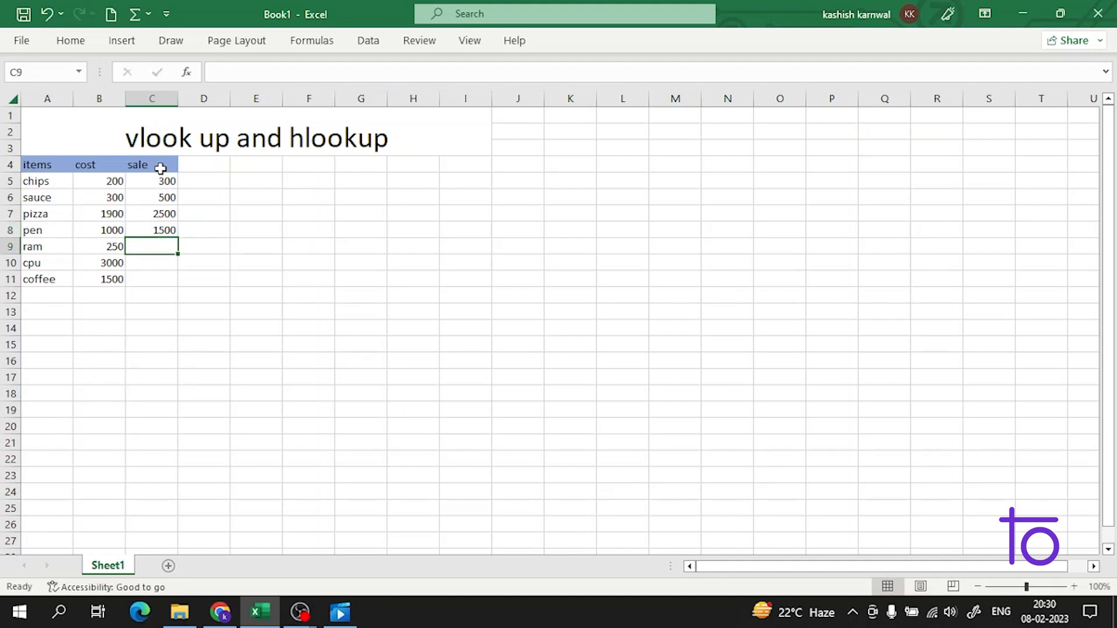
{"action": "type", "text": "500"}
{"action": "key", "text": "Return"}
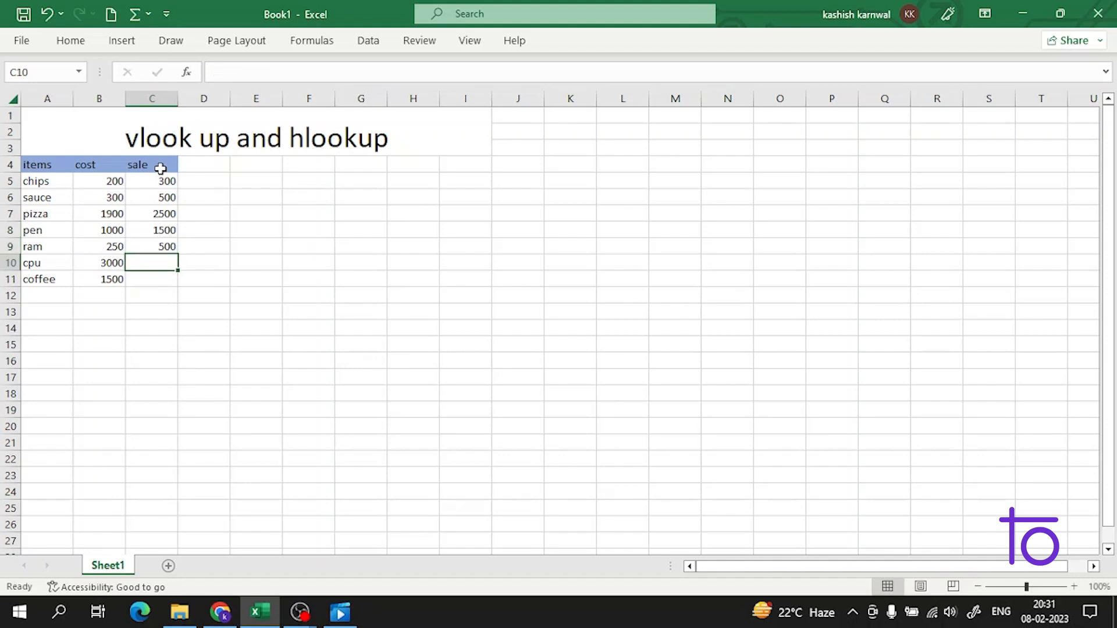
{"action": "type", "text": "4000"}
{"action": "key", "text": "Return"}
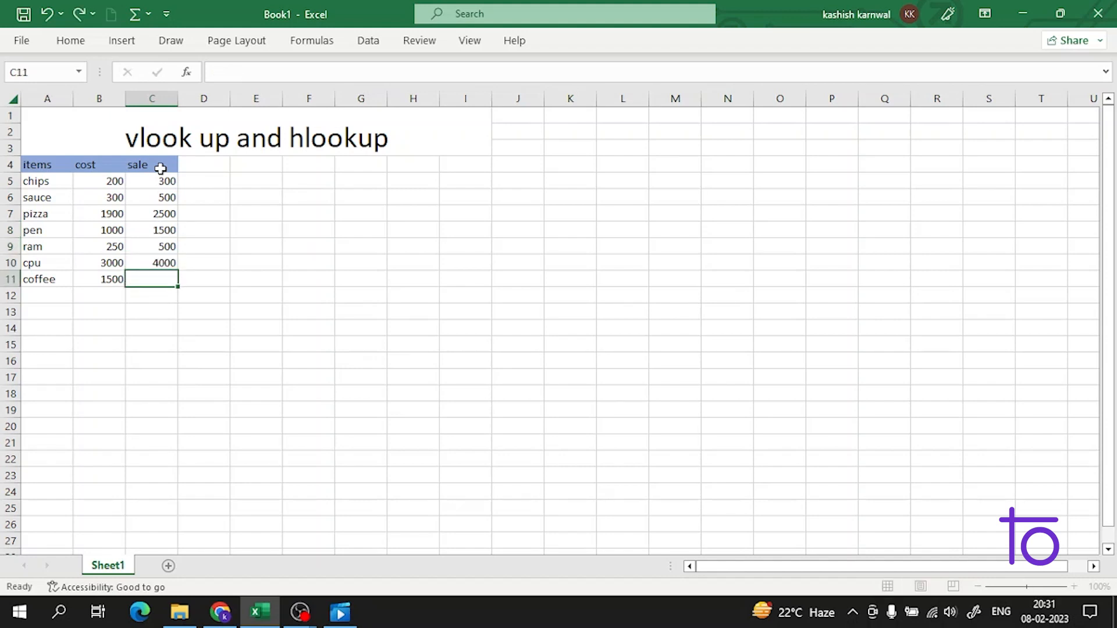
{"action": "type", "text": "2000"}
{"action": "key", "text": "Return"}
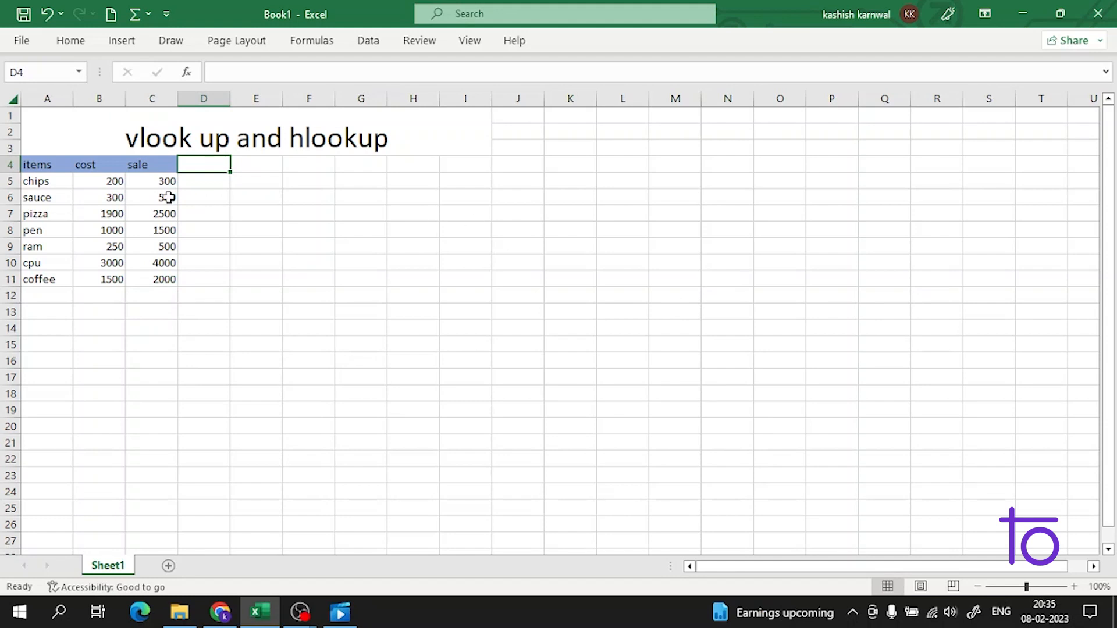
{"action": "left_click", "coordinate": [49, 164]}
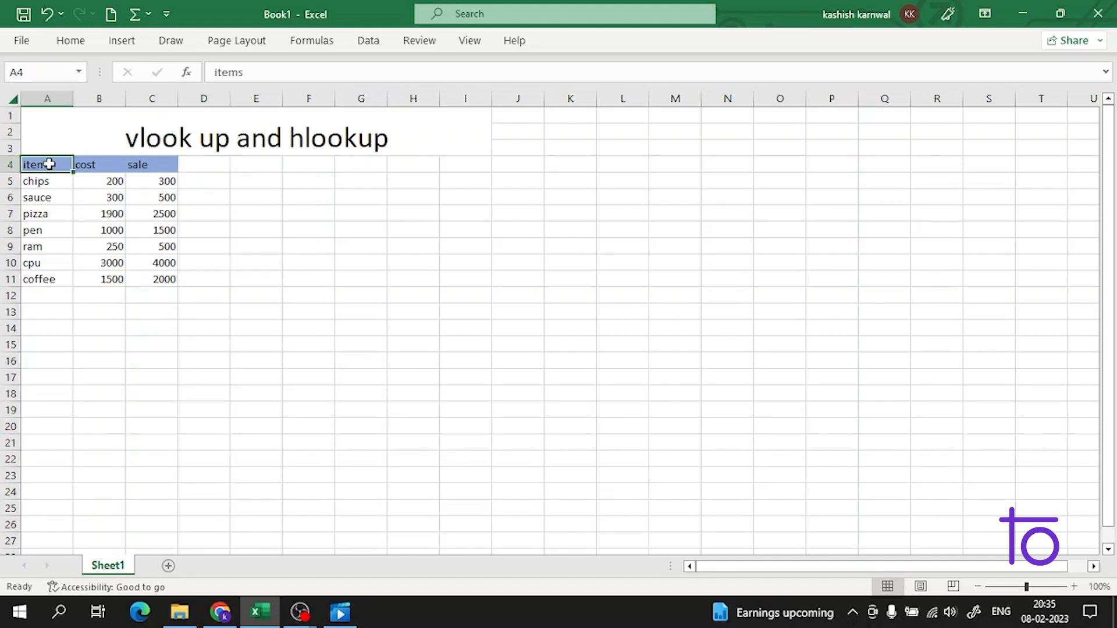
{"action": "left_click_drag", "start_coordinate": [49, 164], "coordinate": [127, 166]}
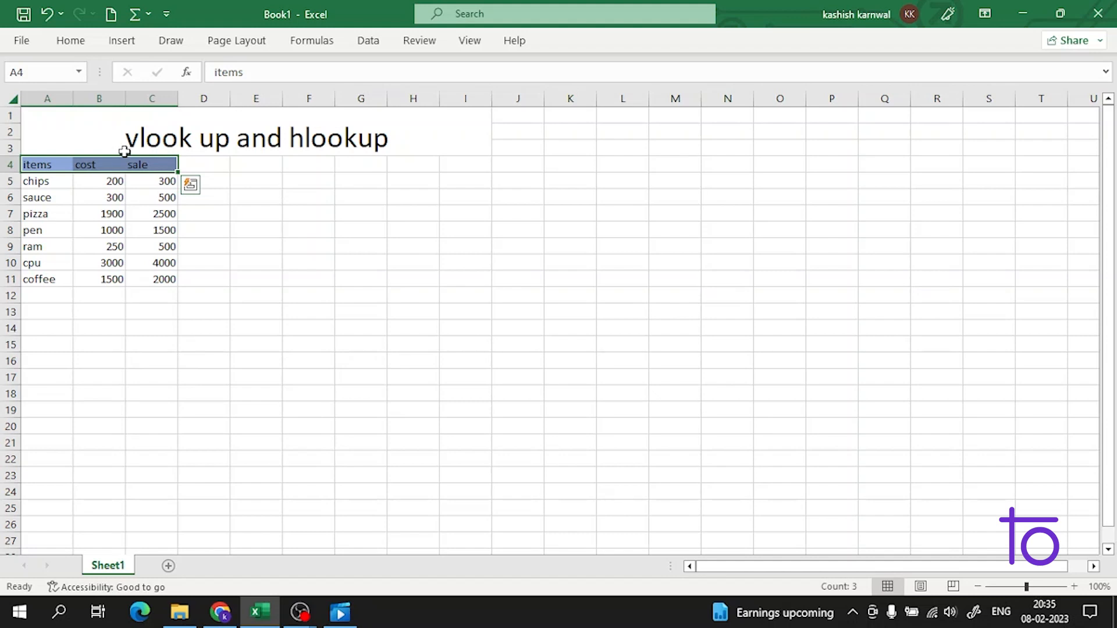
{"action": "key", "text": "ctrl+q"}
{"action": "left_click", "coordinate": [746, 164]}
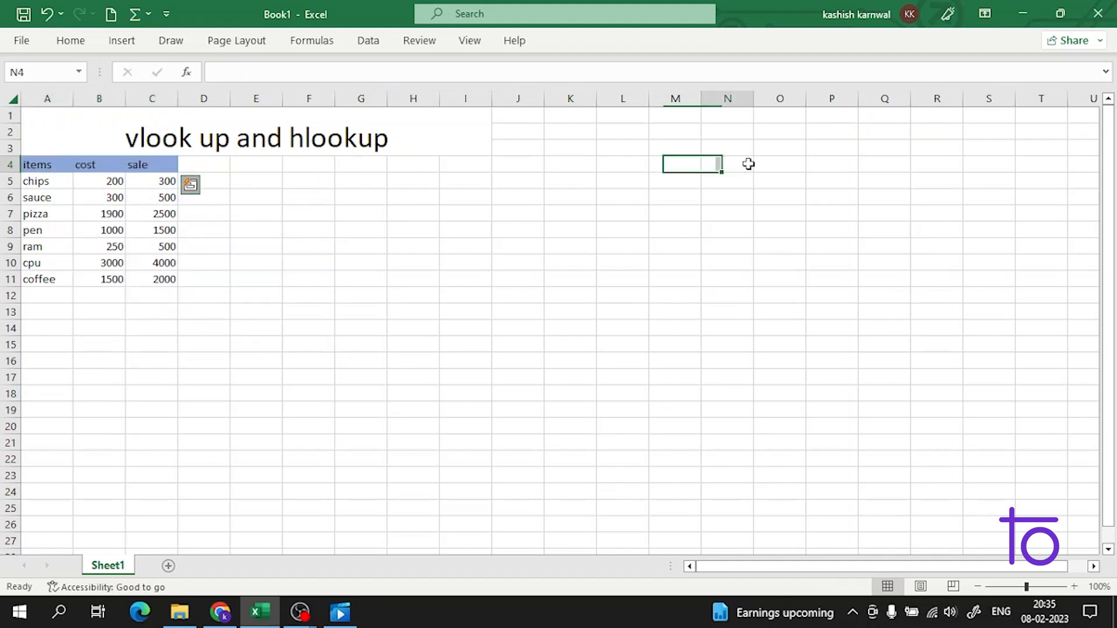
{"action": "left_click", "coordinate": [720, 113]}
{"action": "left_click", "coordinate": [643, 113]}
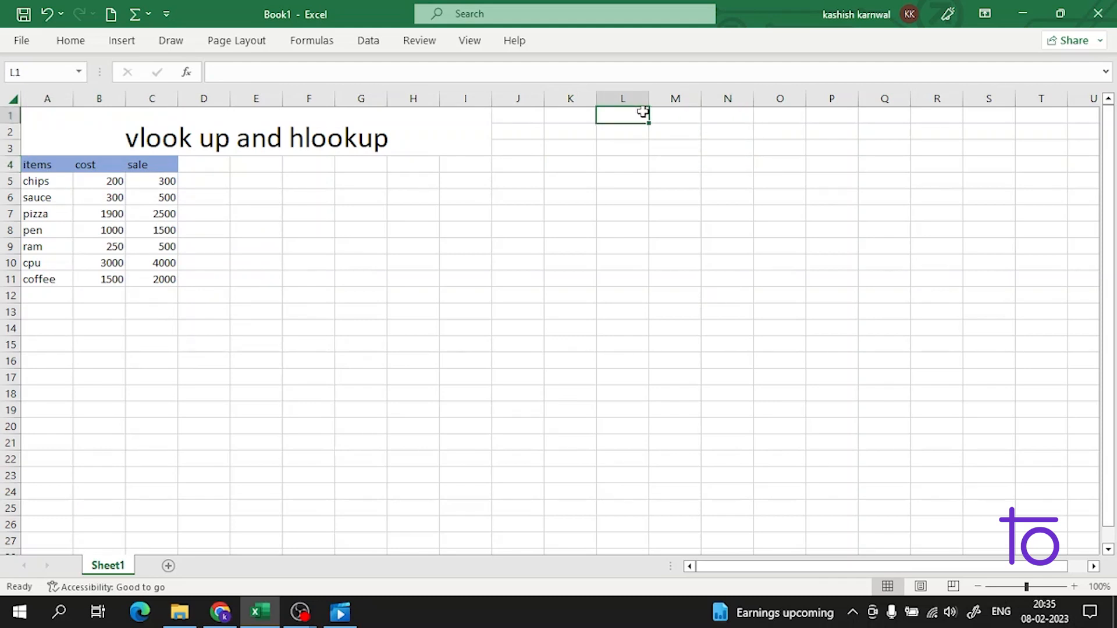
{"action": "double_click", "coordinate": [46, 164]}
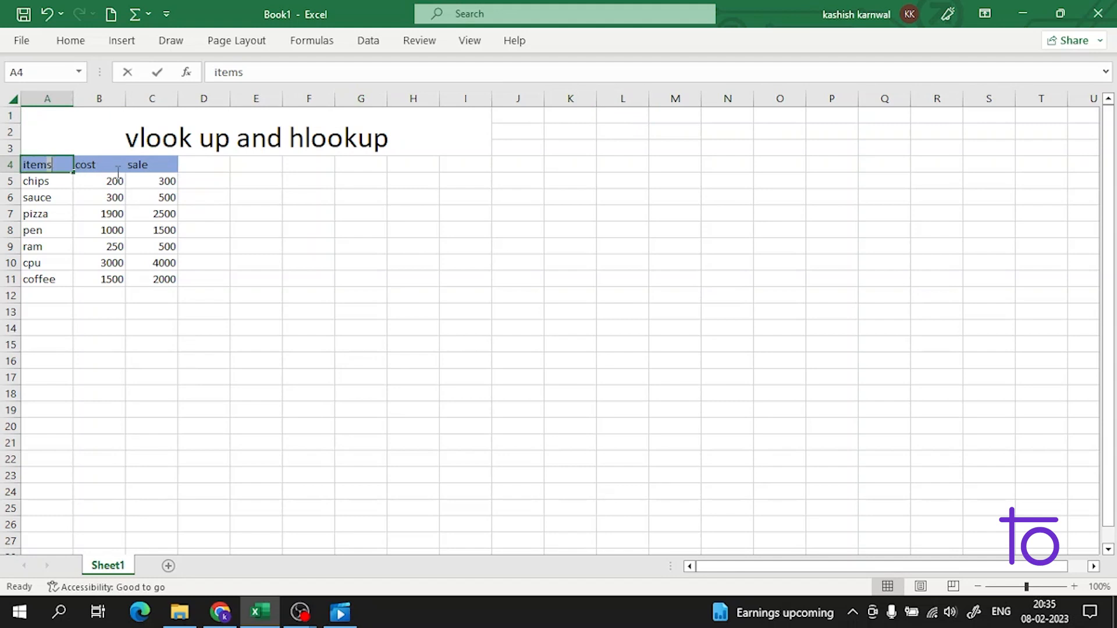
{"action": "left_click", "coordinate": [53, 213]}
{"action": "left_click", "coordinate": [55, 183]}
- Copy the header cells A4 to C4 and paste them into row 1 starting at cell L1
{"action": "left_click", "coordinate": [60, 167]}
{"action": "left_click_drag", "start_coordinate": [61, 167], "coordinate": [153, 165]}
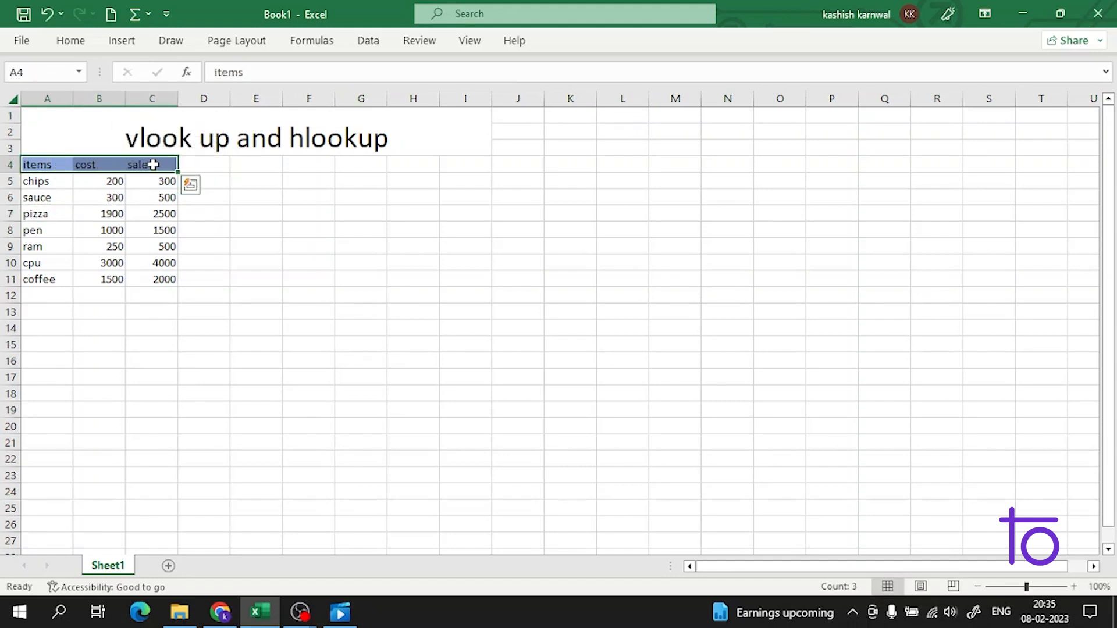
{"action": "key", "text": "ctrl+c"}
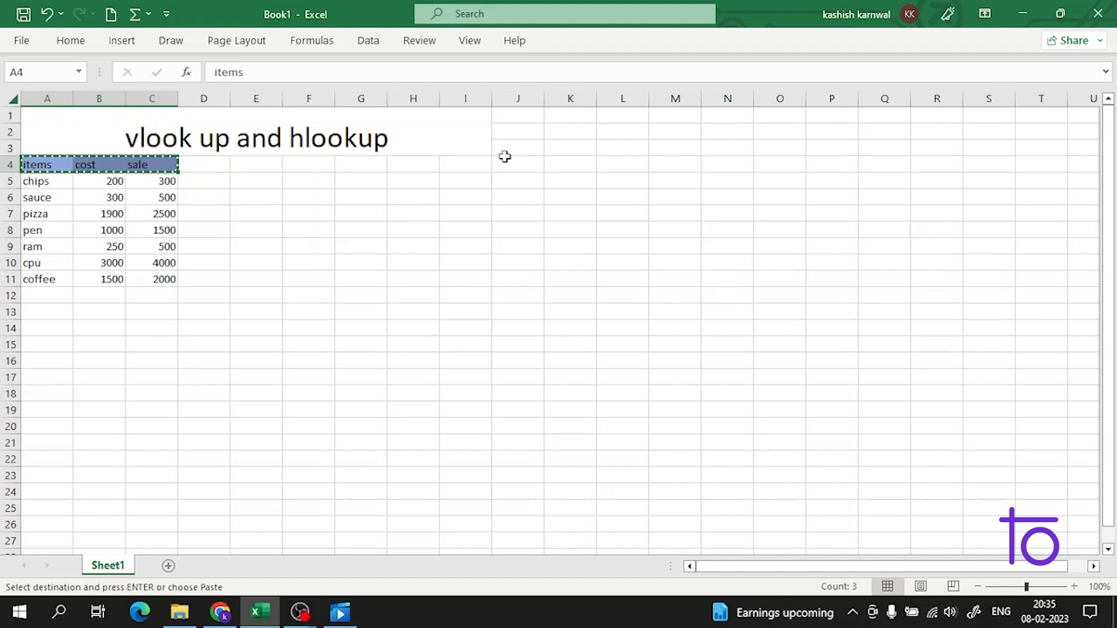
{"action": "left_click", "coordinate": [628, 113]}
{"action": "key", "text": "ctrl+v"}
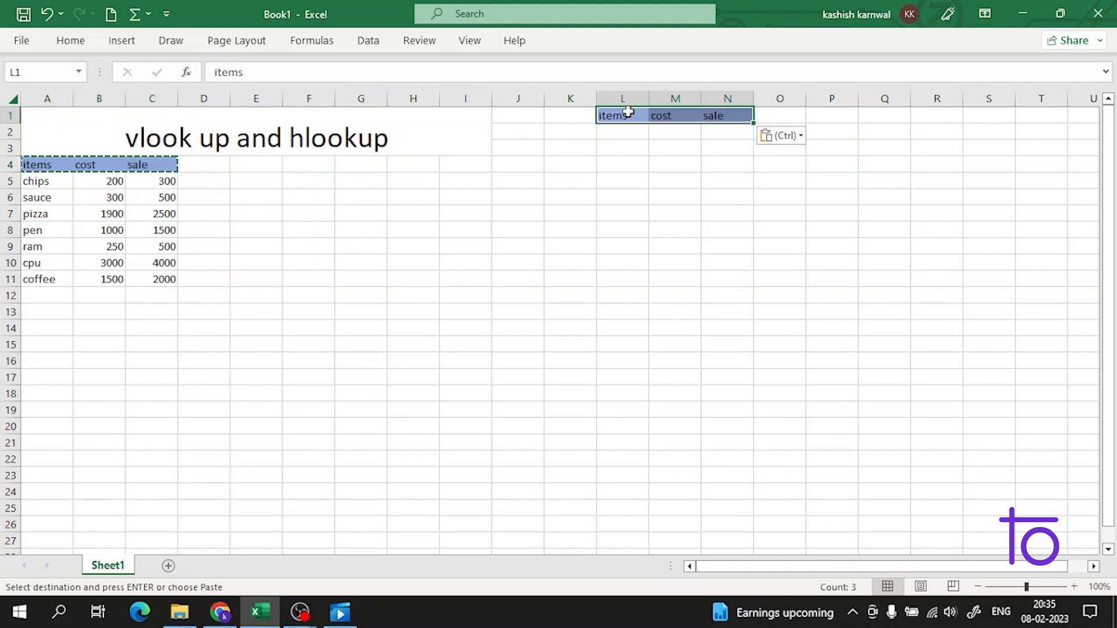
{"action": "left_click", "coordinate": [515, 210]}
{"action": "double_click", "coordinate": [435, 195]}
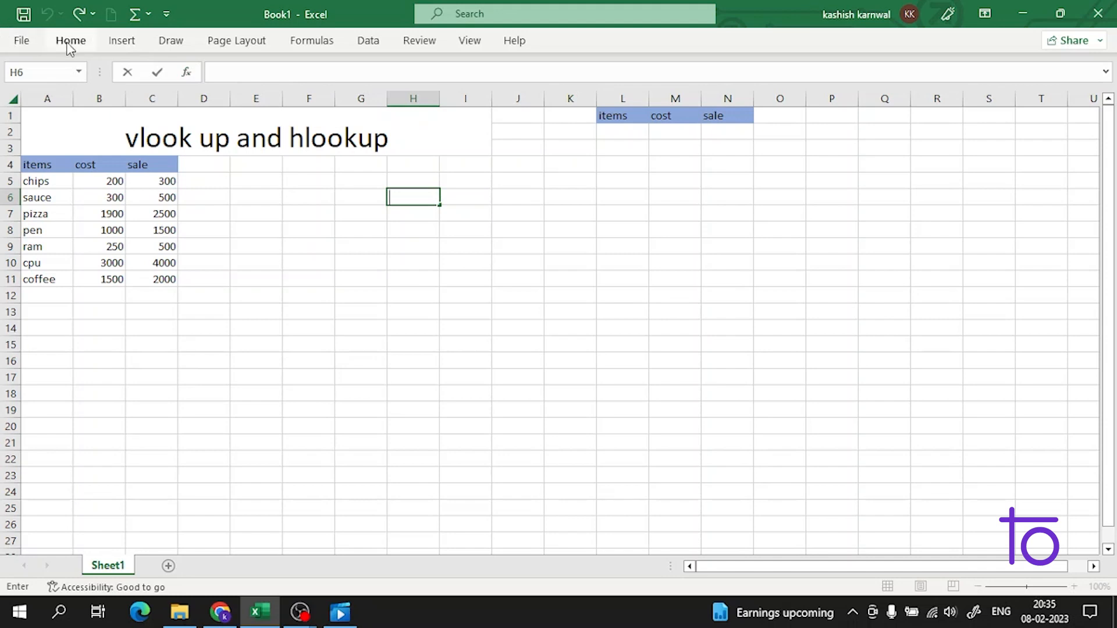
{"action": "left_click", "coordinate": [375, 47]}
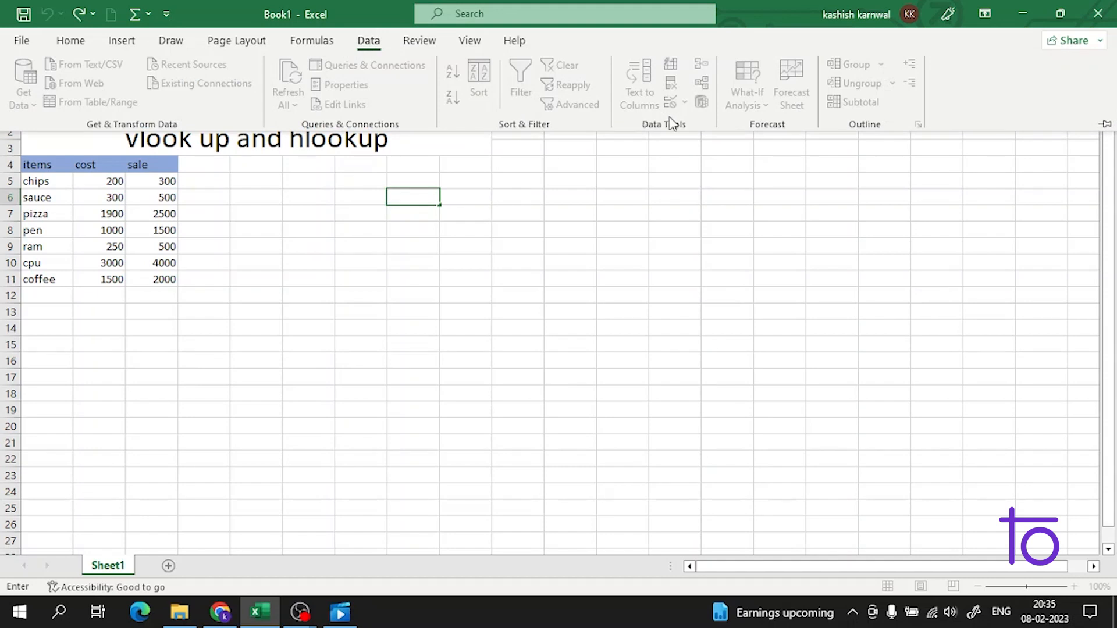
{"action": "left_click", "coordinate": [603, 207]}
- Start a data validation rule for cells L1 to N1 that allows only values from a list
{"action": "left_click", "coordinate": [629, 115]}
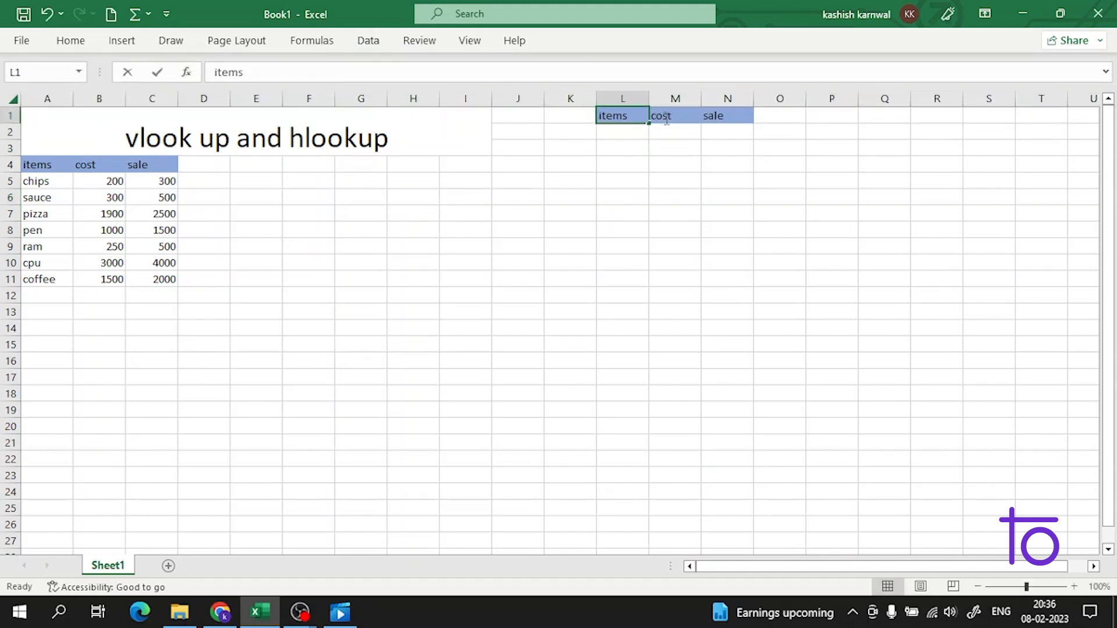
{"action": "left_click_drag", "start_coordinate": [639, 115], "coordinate": [727, 116]}
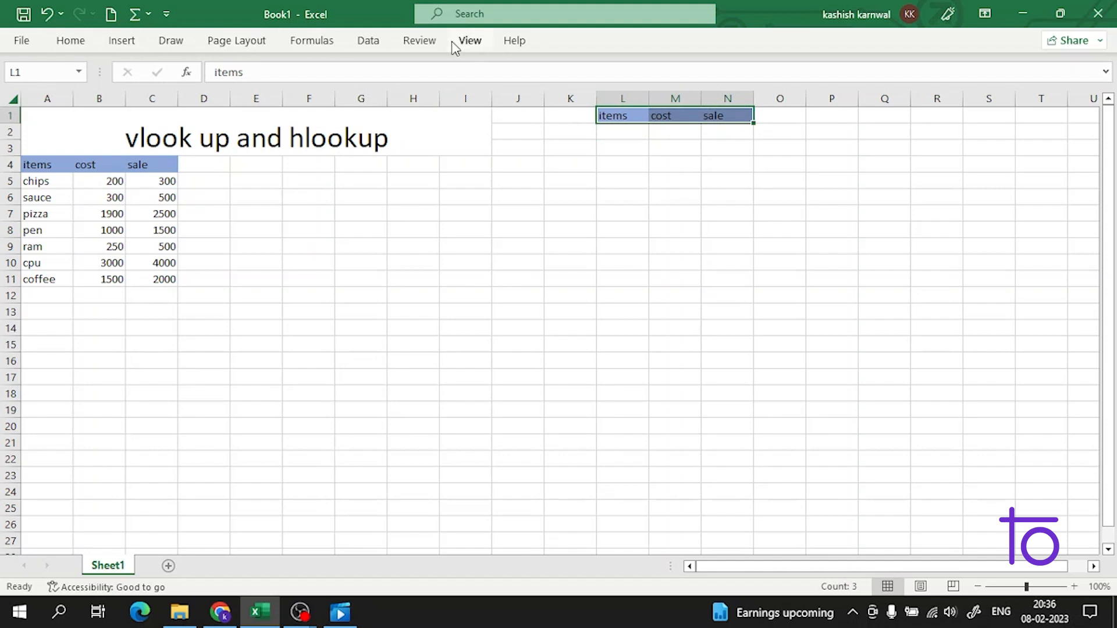
{"action": "left_click", "coordinate": [378, 44]}
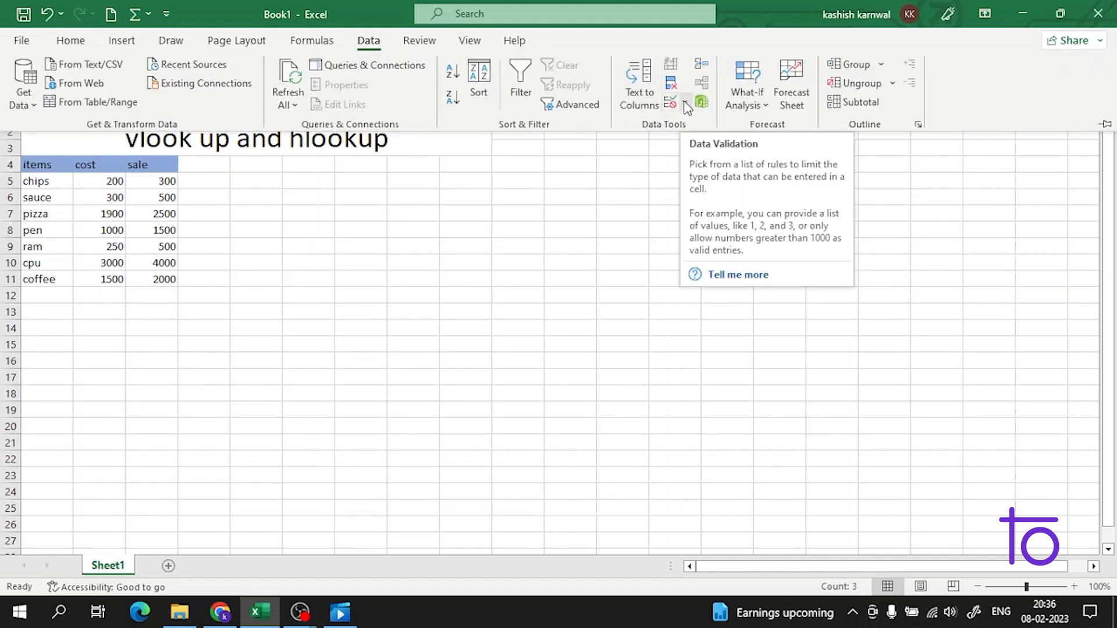
{"action": "left_click", "coordinate": [685, 106]}
{"action": "left_click", "coordinate": [691, 122]}
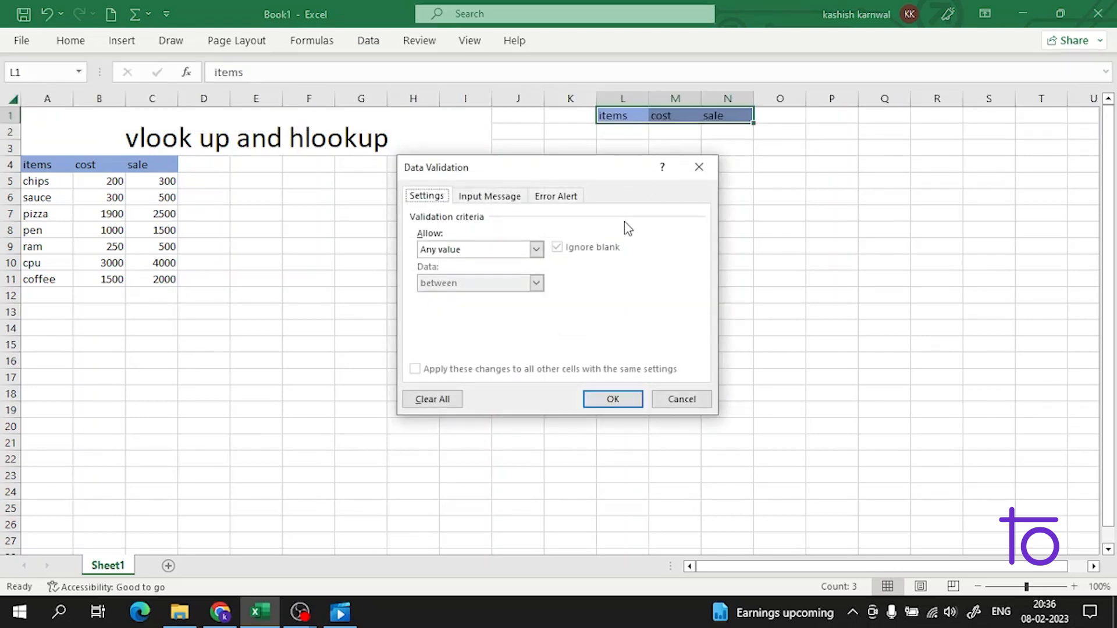
{"action": "left_click", "coordinate": [535, 250]}
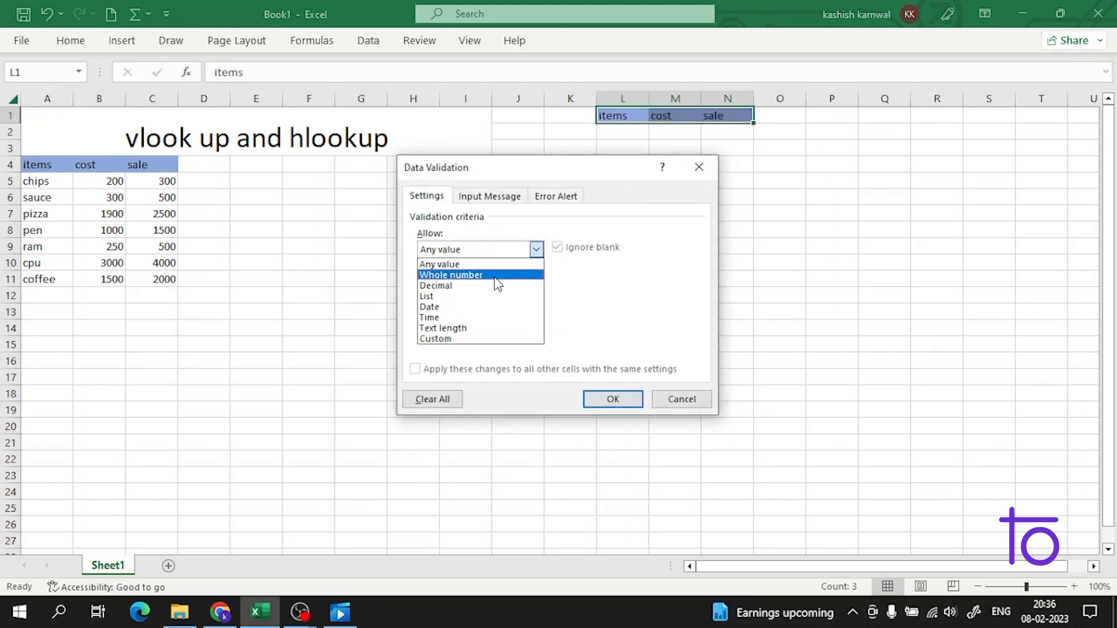
{"action": "left_click", "coordinate": [470, 296]}
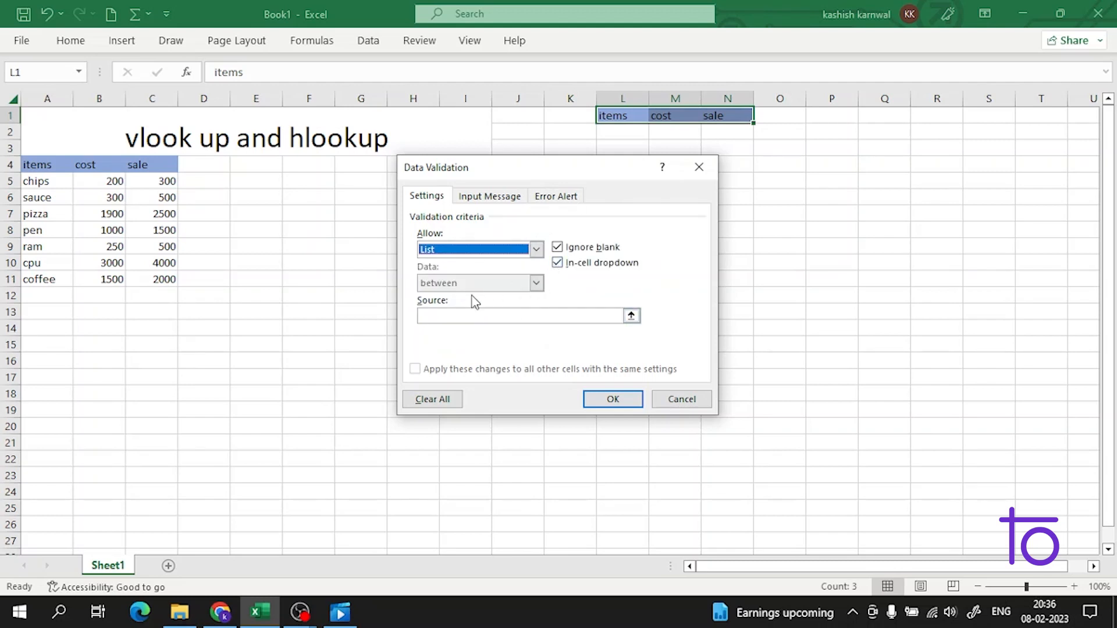
- Set the validation list source to =$A$4:$A$11, apply the rule, and check the choices offered in cell L1
{"action": "left_click", "coordinate": [477, 316]}
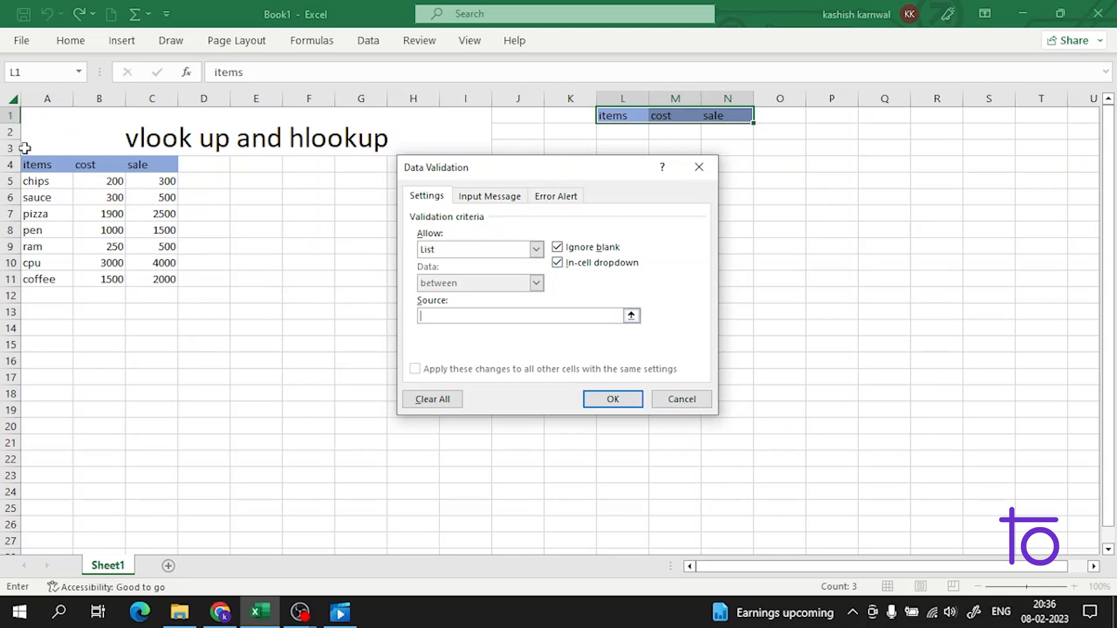
{"action": "left_click", "coordinate": [44, 165]}
{"action": "left_click_drag", "start_coordinate": [44, 165], "coordinate": [52, 280]}
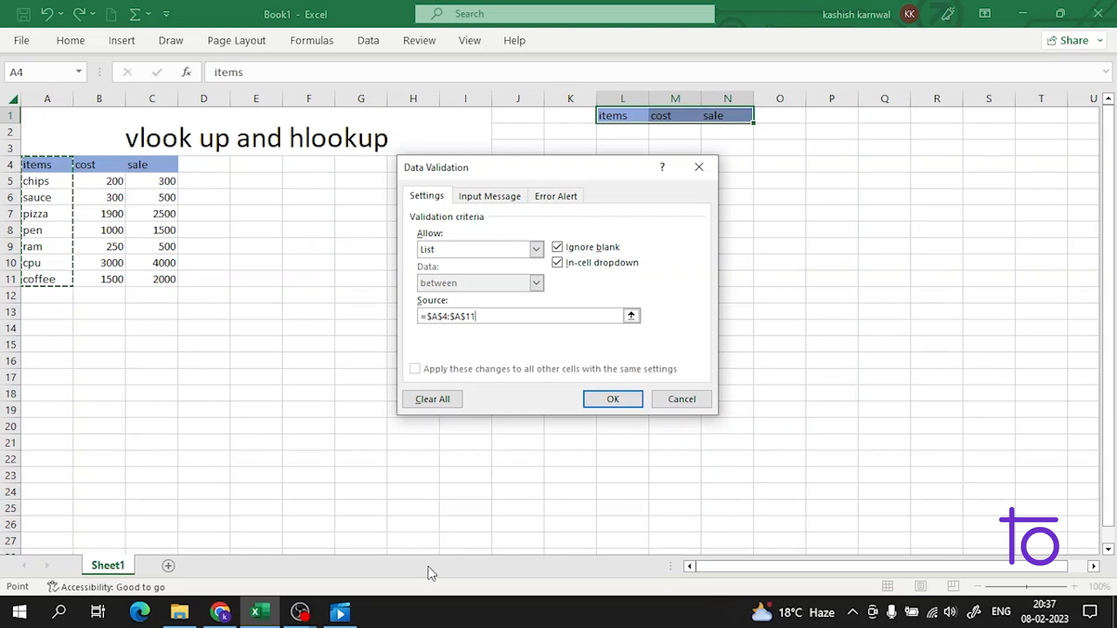
{"action": "left_click", "coordinate": [620, 396]}
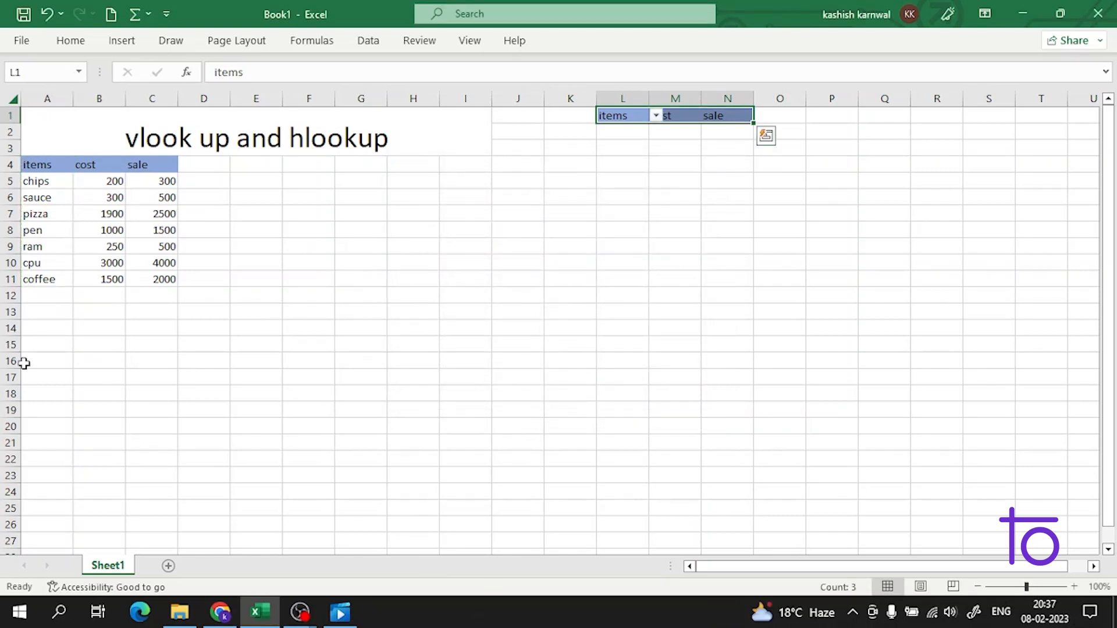
{"action": "left_click", "coordinate": [657, 115]}
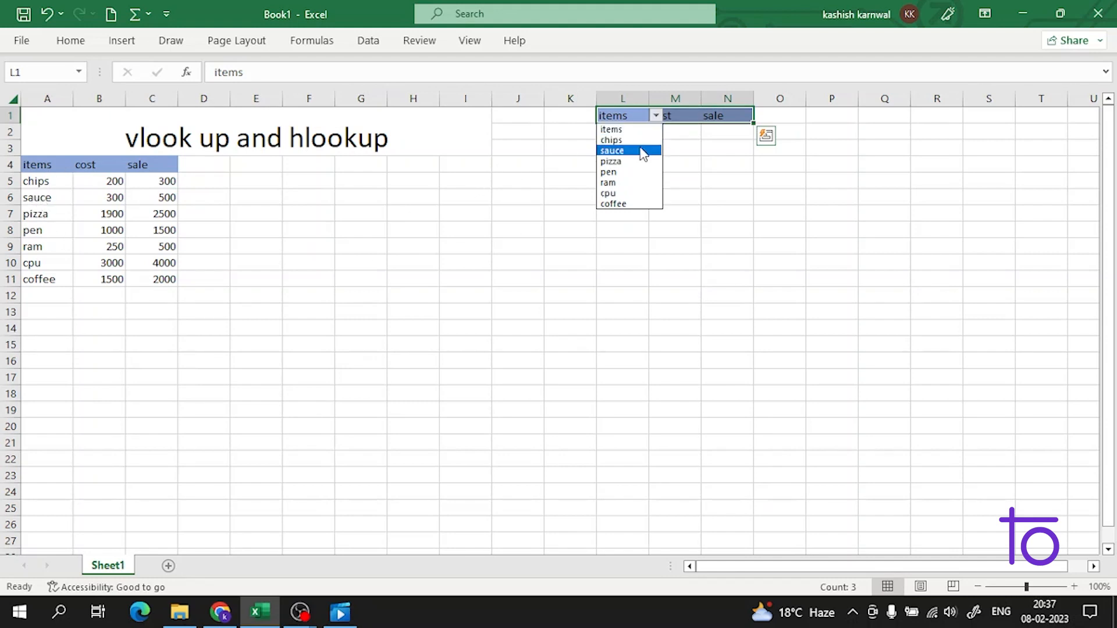
{"action": "left_click", "coordinate": [656, 115]}
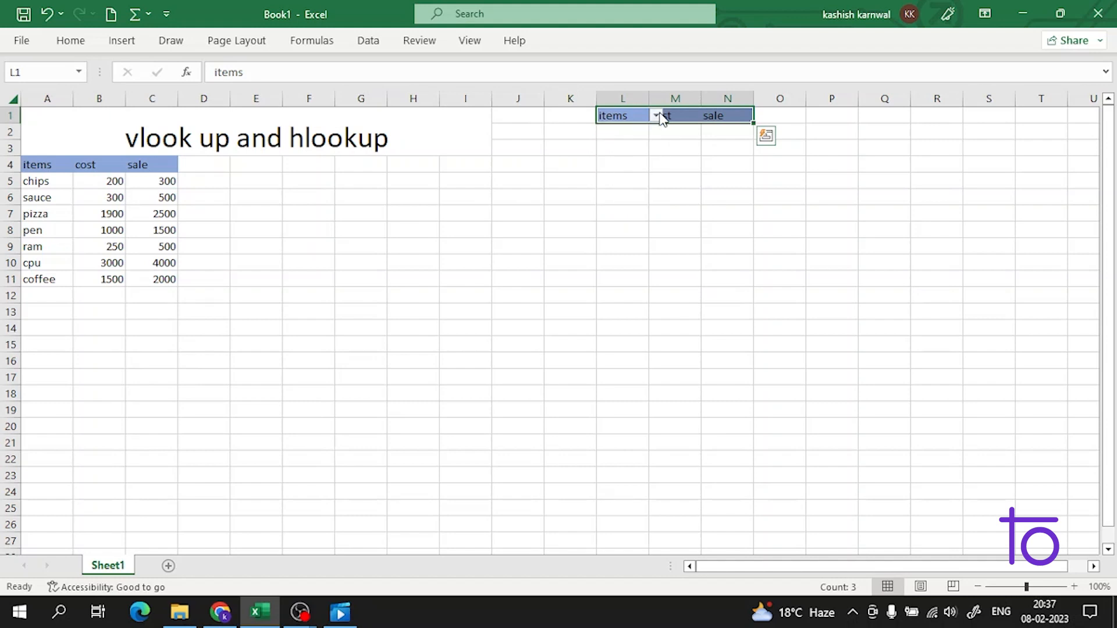
- Begin a VLOOKUP formula in cell L2 and bring up its function arguments, clear of the header cells
{"action": "double_click", "coordinate": [624, 131]}
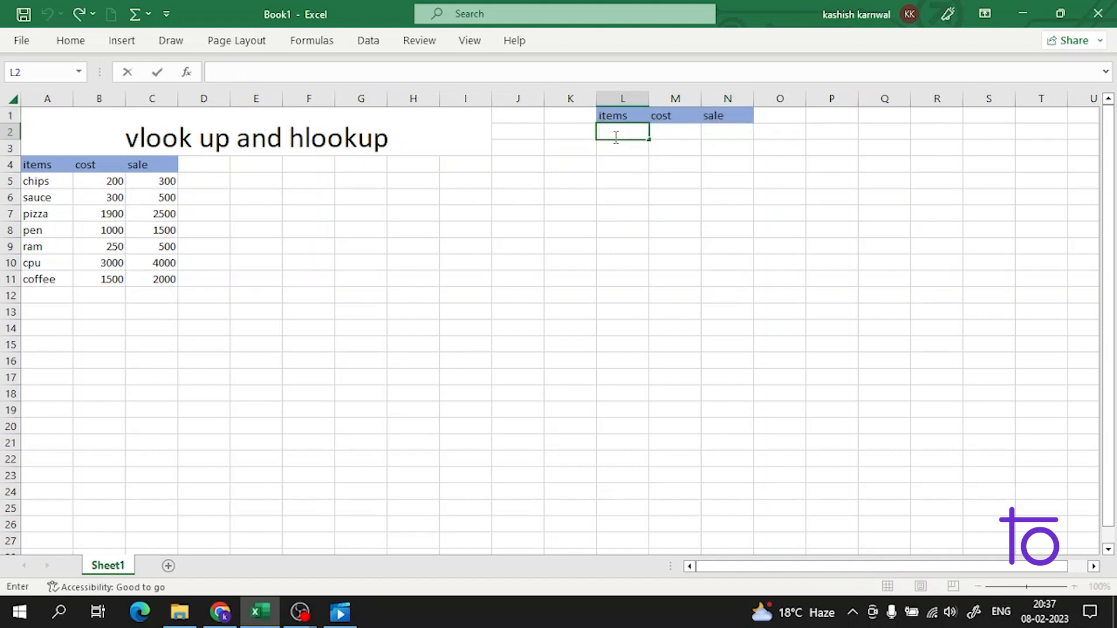
{"action": "type", "text": "=vl"}
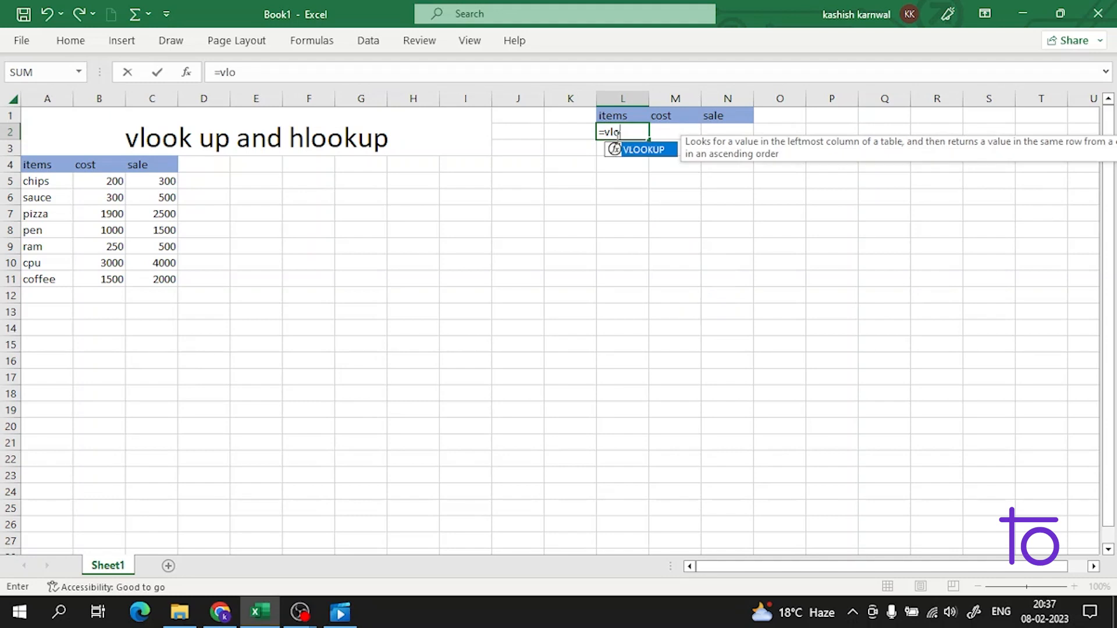
{"action": "type", "text": "o"}
{"action": "key", "text": "Tab"}
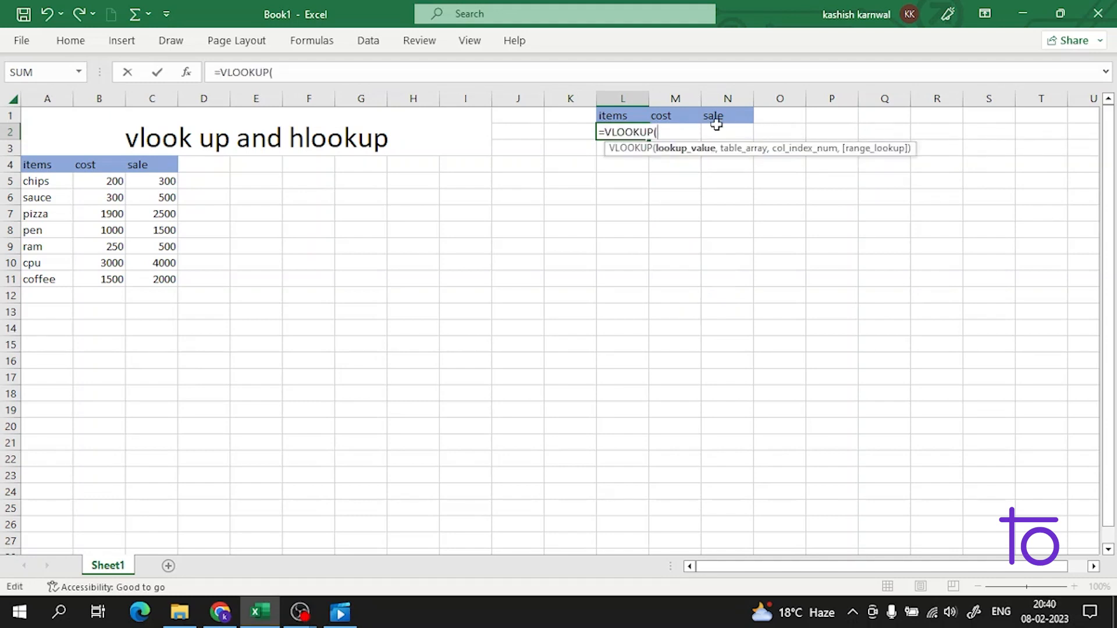
{"action": "key", "text": "BackSpace"}
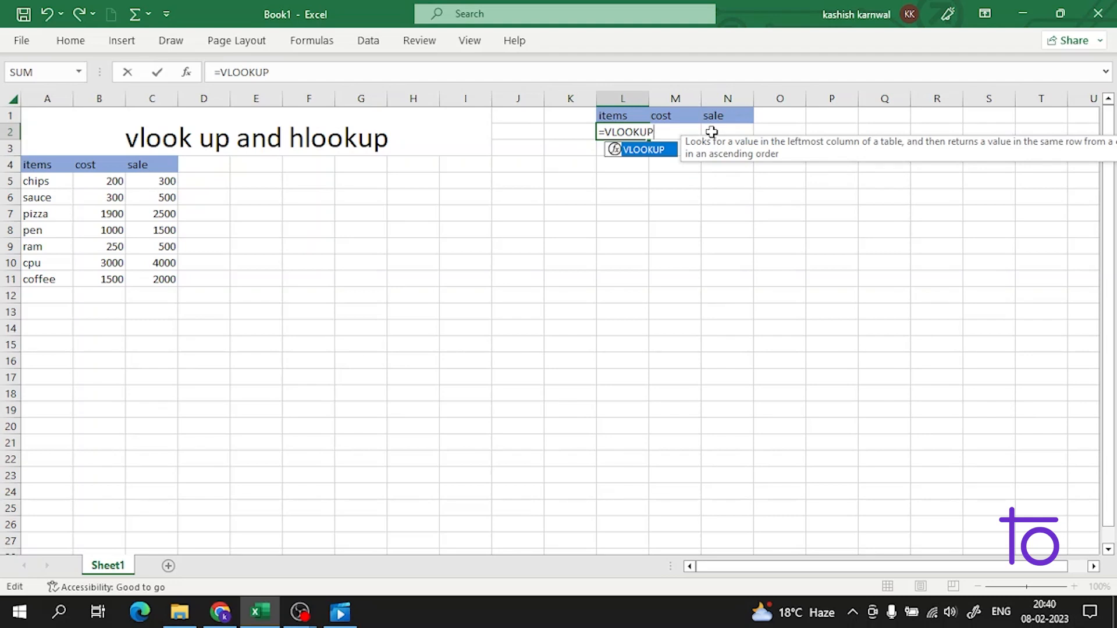
{"action": "key", "text": "ctrl+a"}
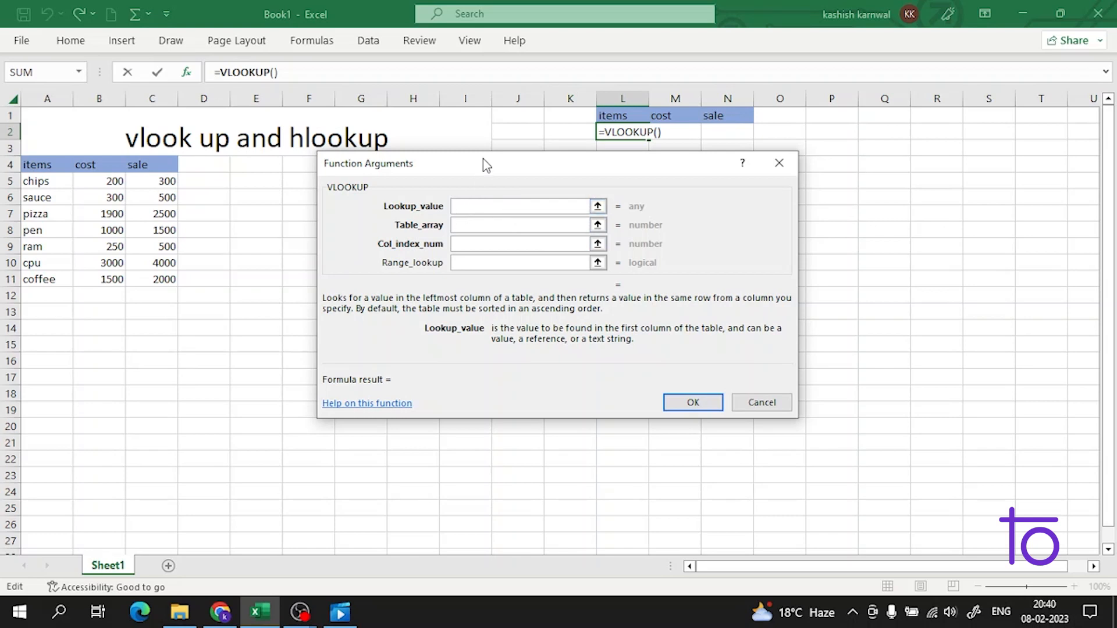
{"action": "left_click_drag", "start_coordinate": [480, 165], "coordinate": [484, 180]}
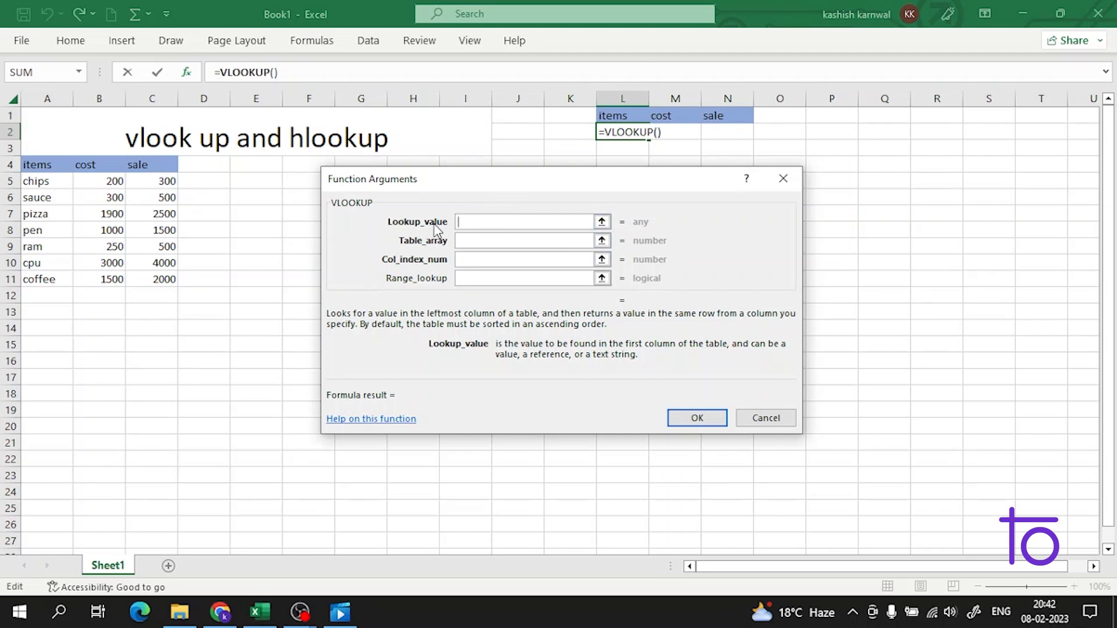
- Set the L2 formula's lookup value to L1 and its table array to A4:C11
{"action": "left_click", "coordinate": [626, 112]}
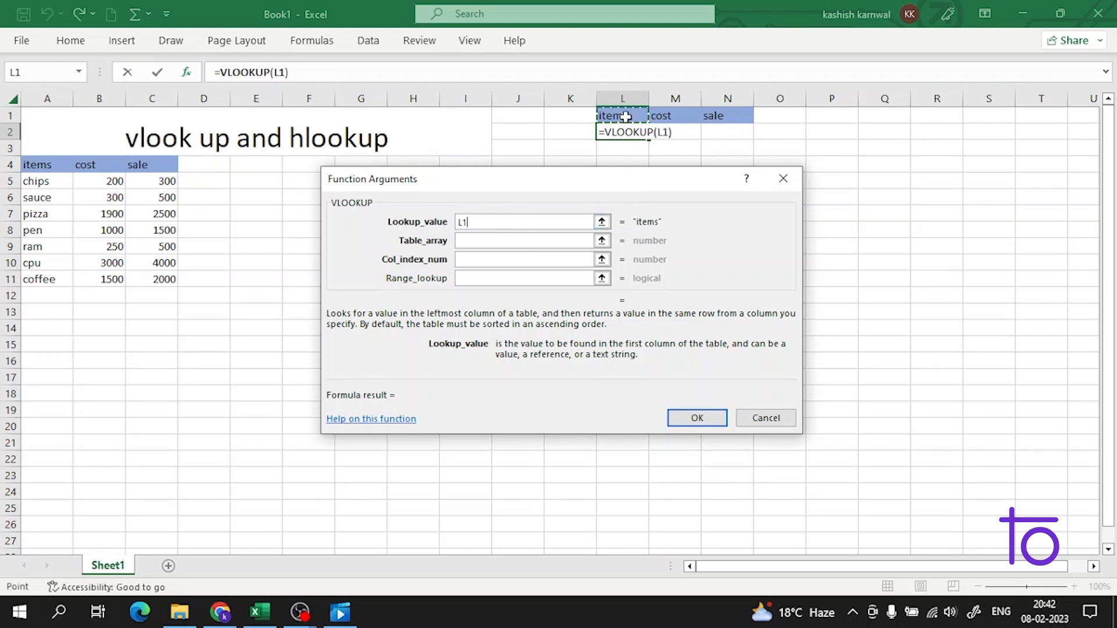
{"action": "left_click", "coordinate": [478, 238]}
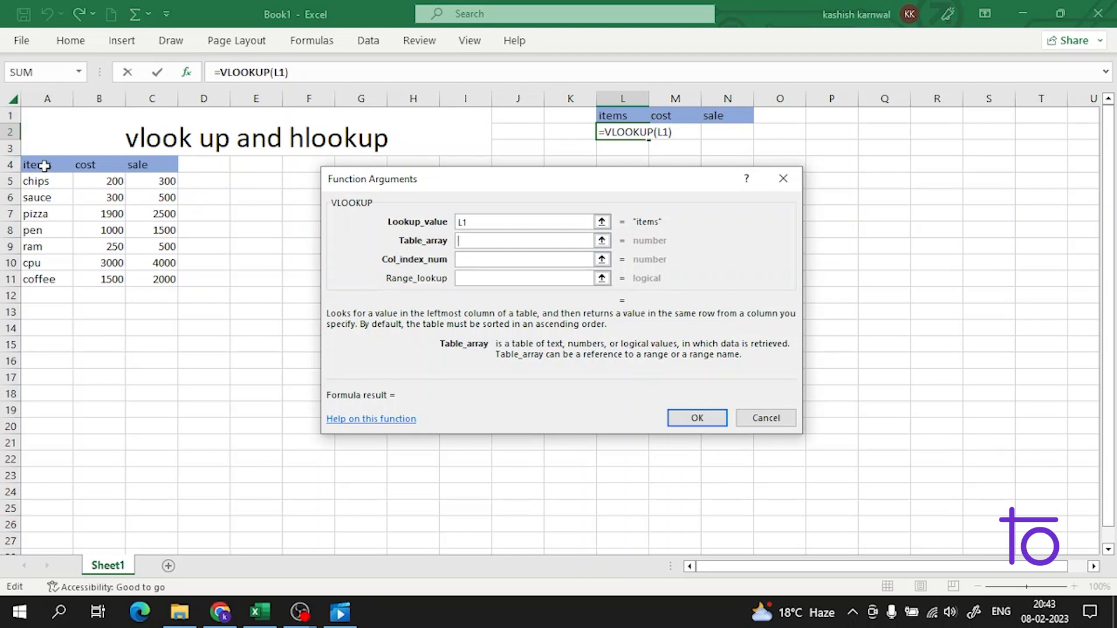
{"action": "left_click_drag", "start_coordinate": [43, 166], "coordinate": [158, 280]}
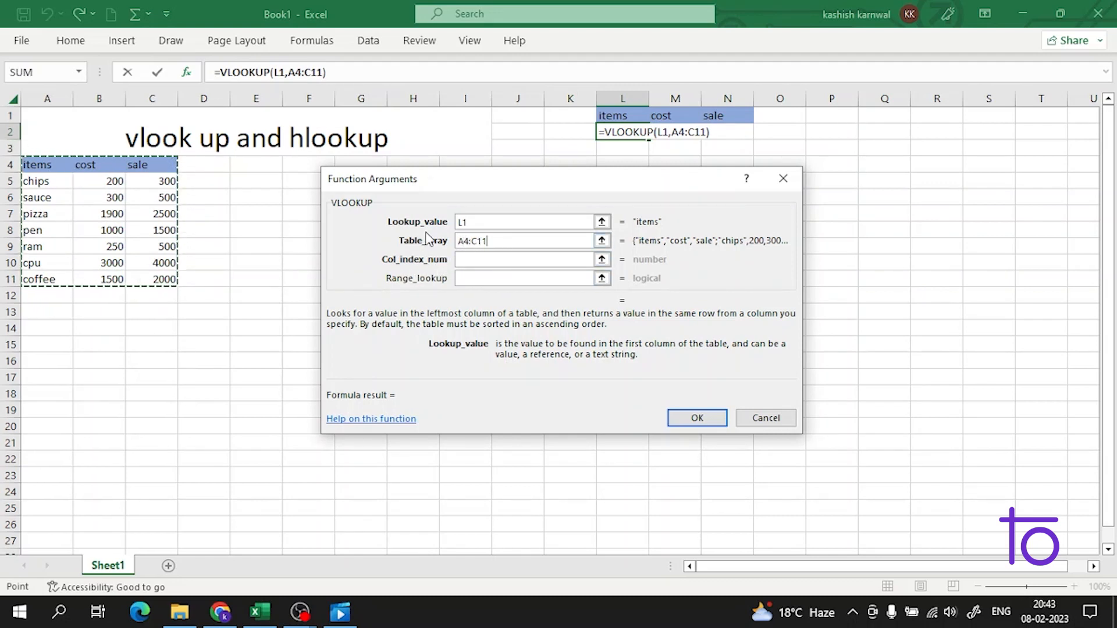
- Complete the VLOOKUP in L2 with column index 1 and range lookup 0
{"action": "left_click", "coordinate": [511, 260]}
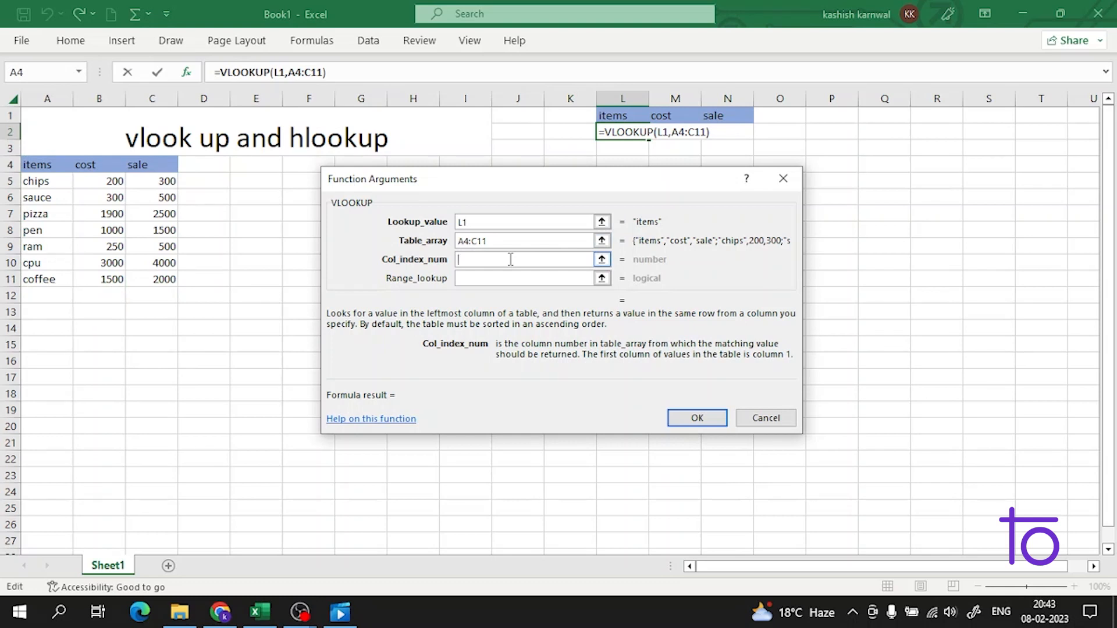
{"action": "type", "text": "1"}
{"action": "key", "text": "Tab"}
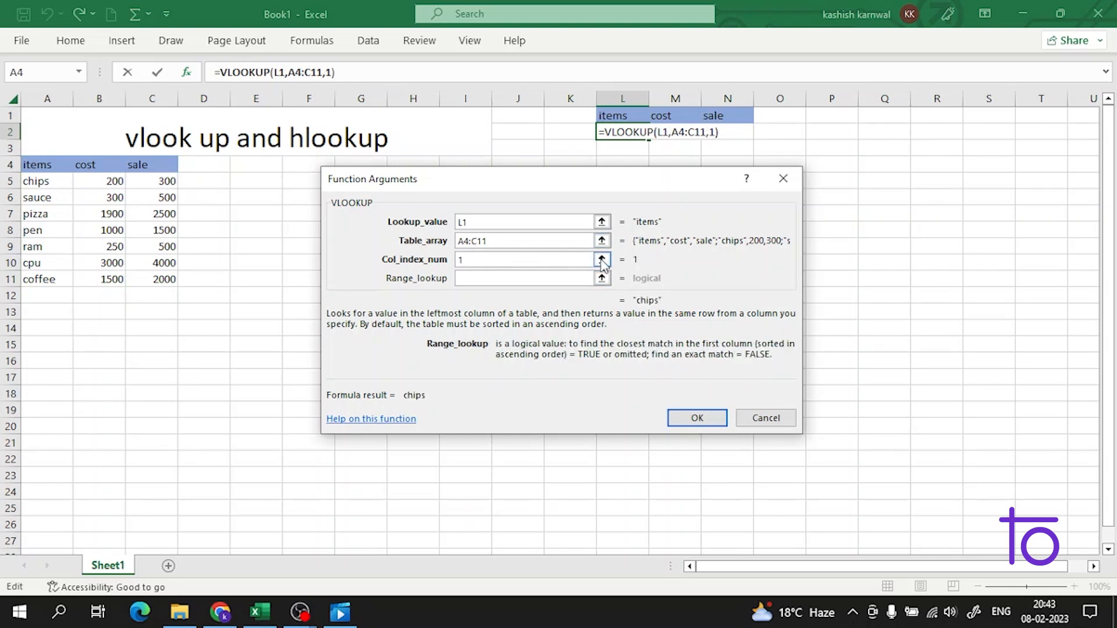
{"action": "type", "text": "0"}
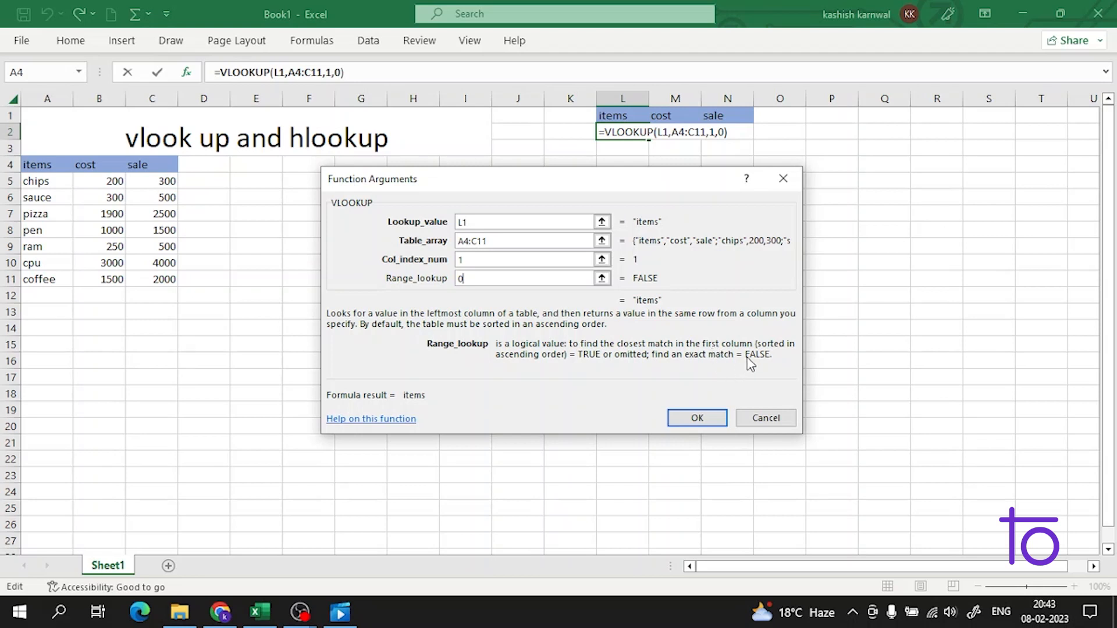
{"action": "left_click", "coordinate": [512, 257]}
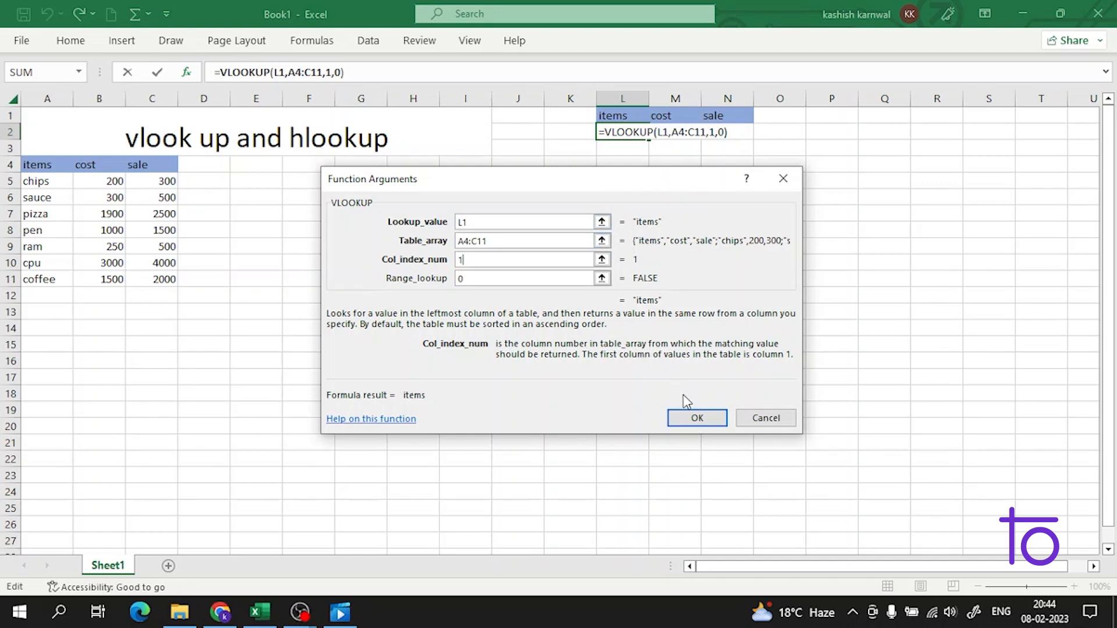
{"action": "left_click", "coordinate": [696, 417]}
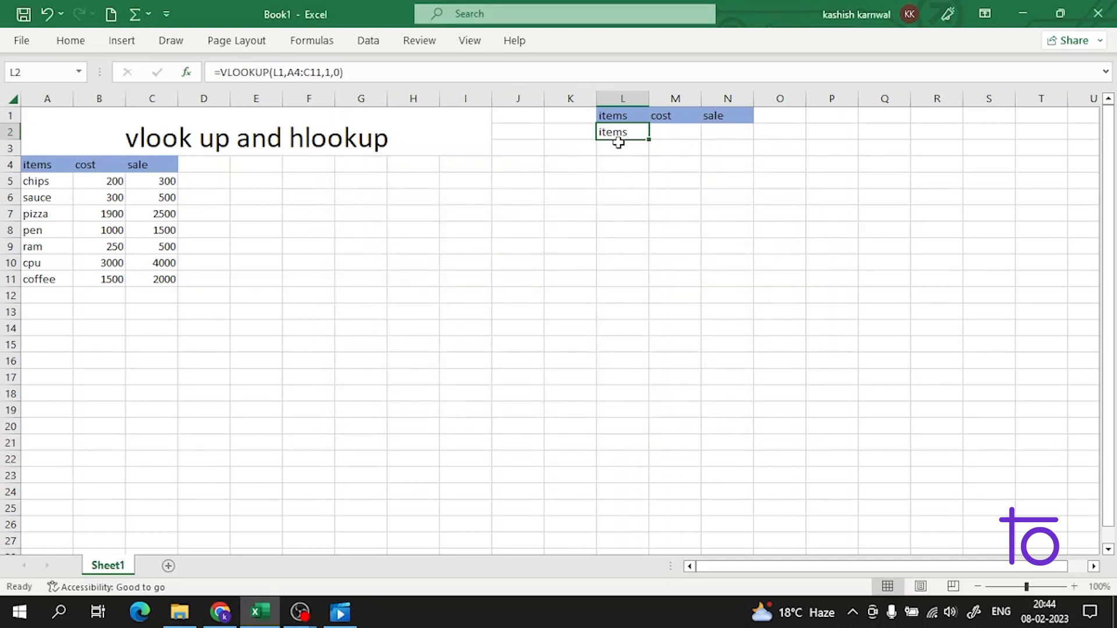
- Begin a VLOOKUP formula in cell M2 under the cost header and bring up its function arguments
{"action": "left_click", "coordinate": [659, 114]}
{"action": "left_click", "coordinate": [666, 133]}
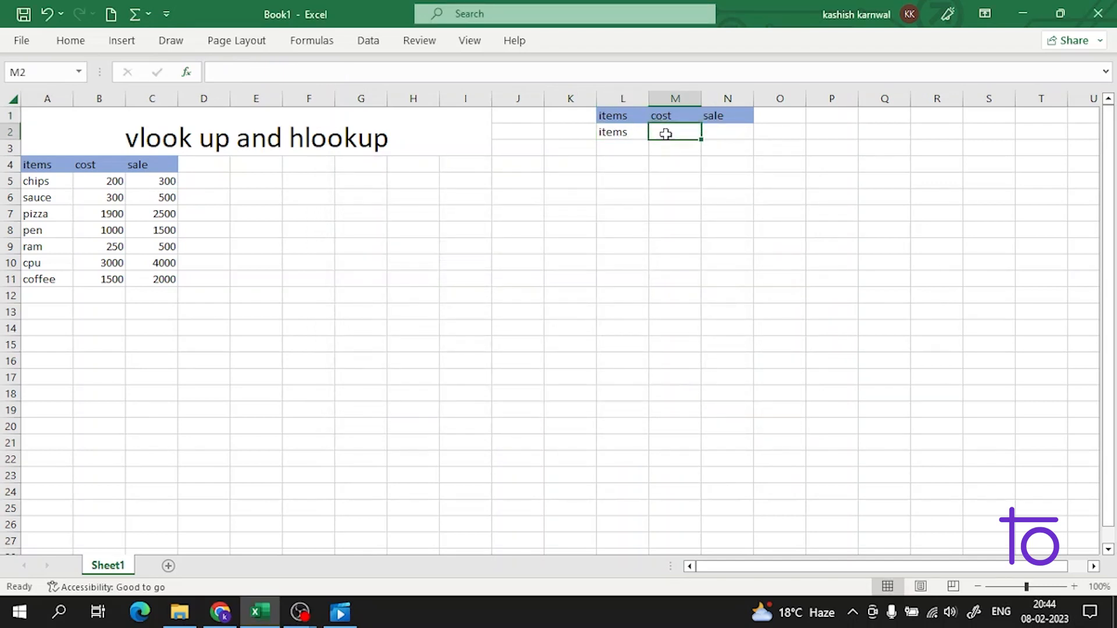
{"action": "type", "text": "="}
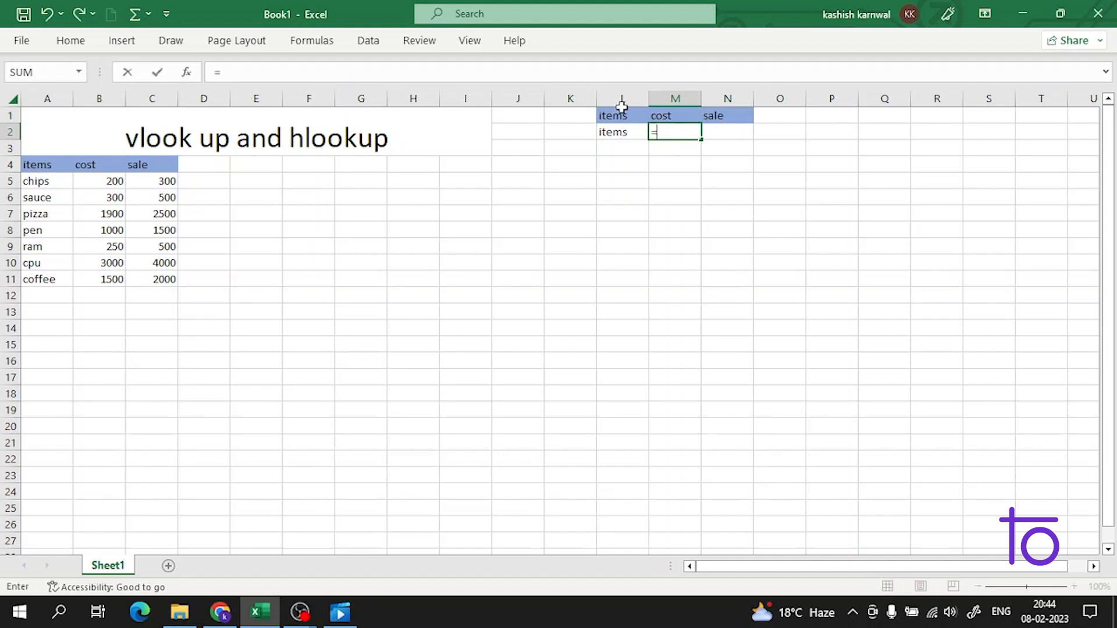
{"action": "type", "text": "v"}
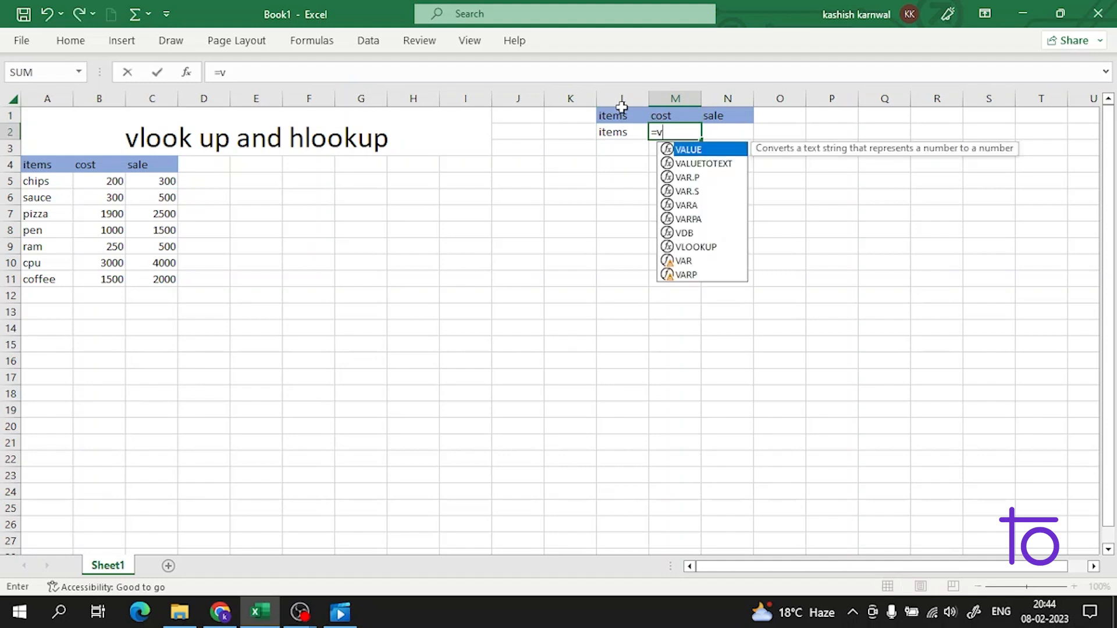
{"action": "type", "text": "l"}
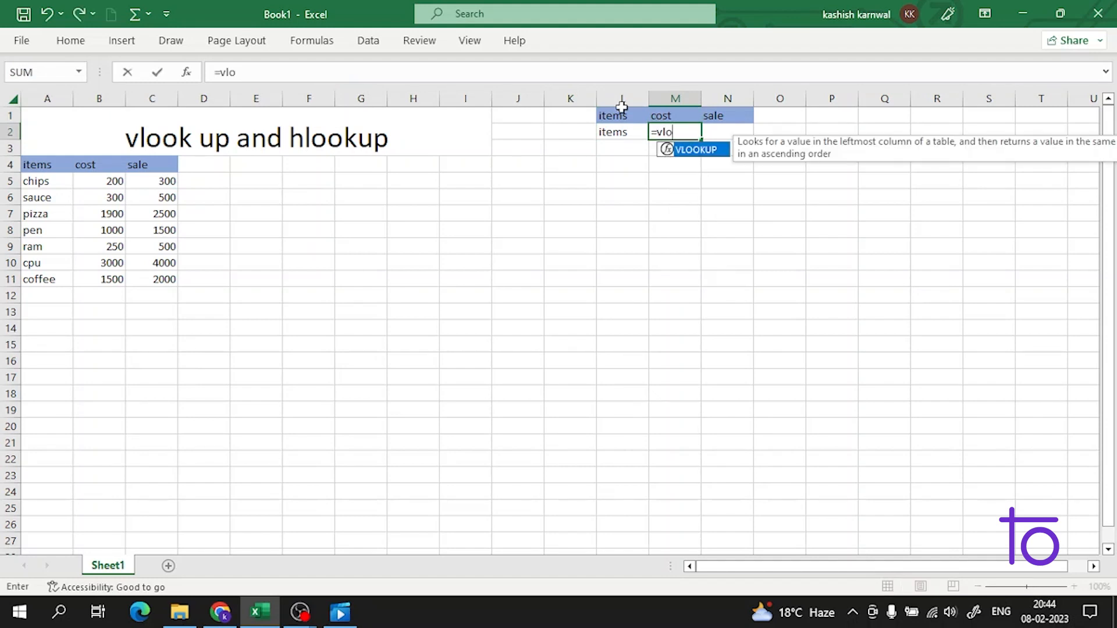
{"action": "type", "text": "o"}
{"action": "double_click", "coordinate": [675, 150]}
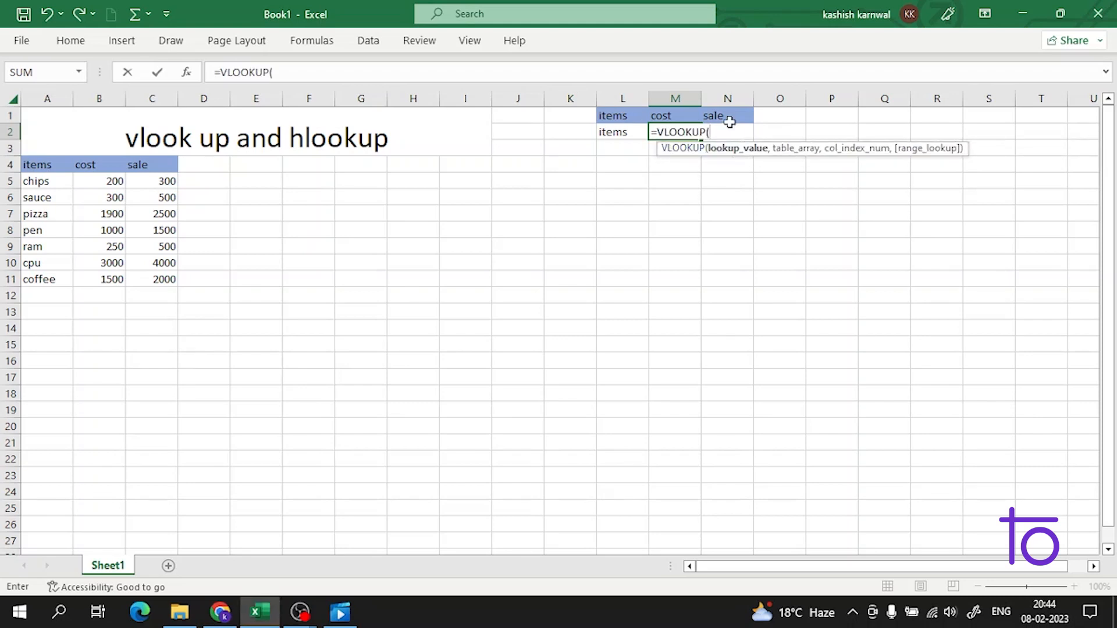
{"action": "key", "text": "BackSpace"}
{"action": "key", "text": "ctrl+a"}
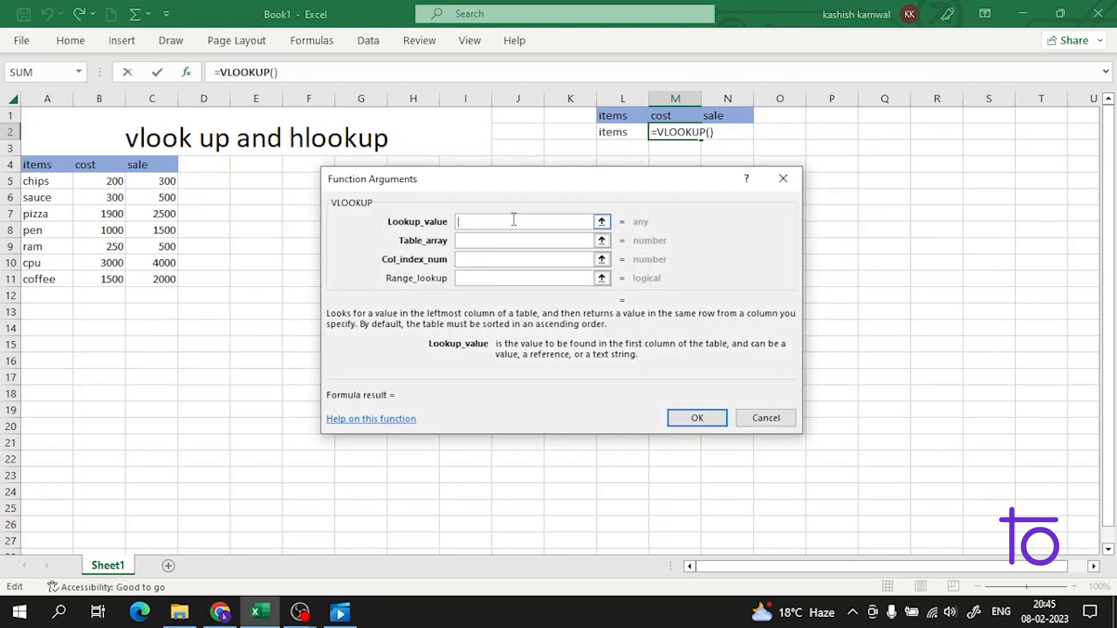
- Set the M2 formula's lookup value to L1 and its table array to A4:C11
{"action": "left_click", "coordinate": [622, 121]}
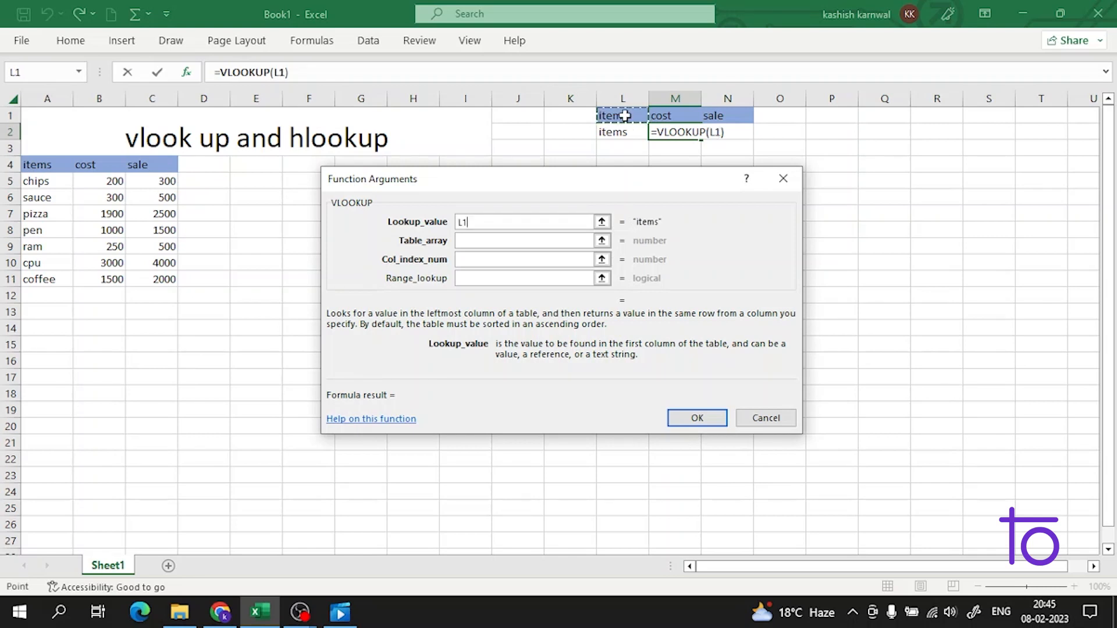
{"action": "left_click", "coordinate": [512, 238]}
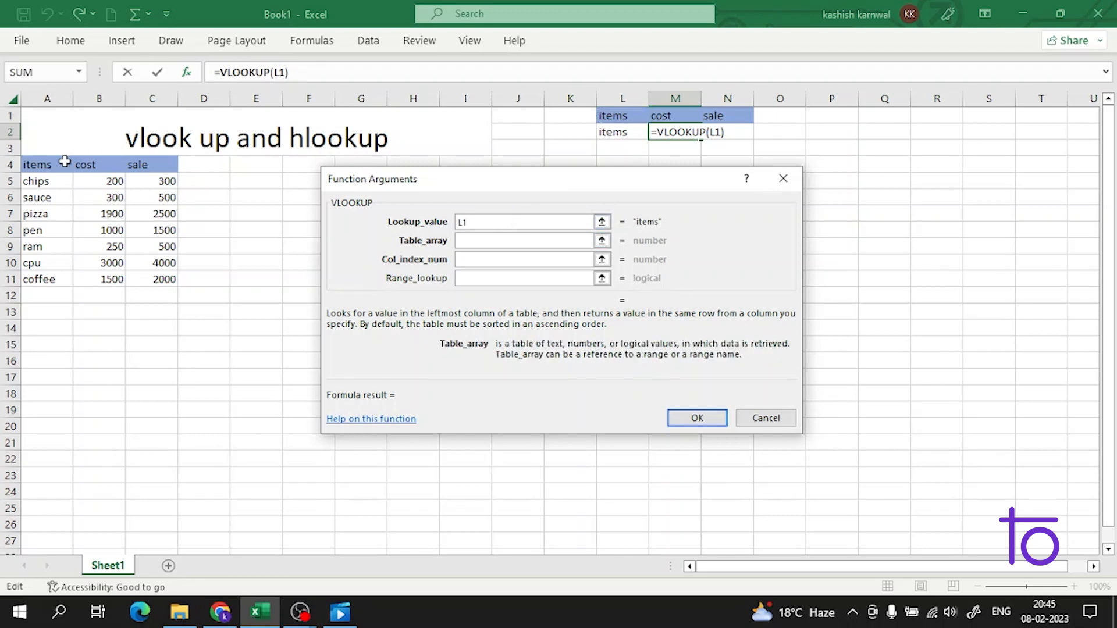
{"action": "left_click", "coordinate": [38, 164]}
{"action": "left_click_drag", "start_coordinate": [38, 165], "coordinate": [143, 273]}
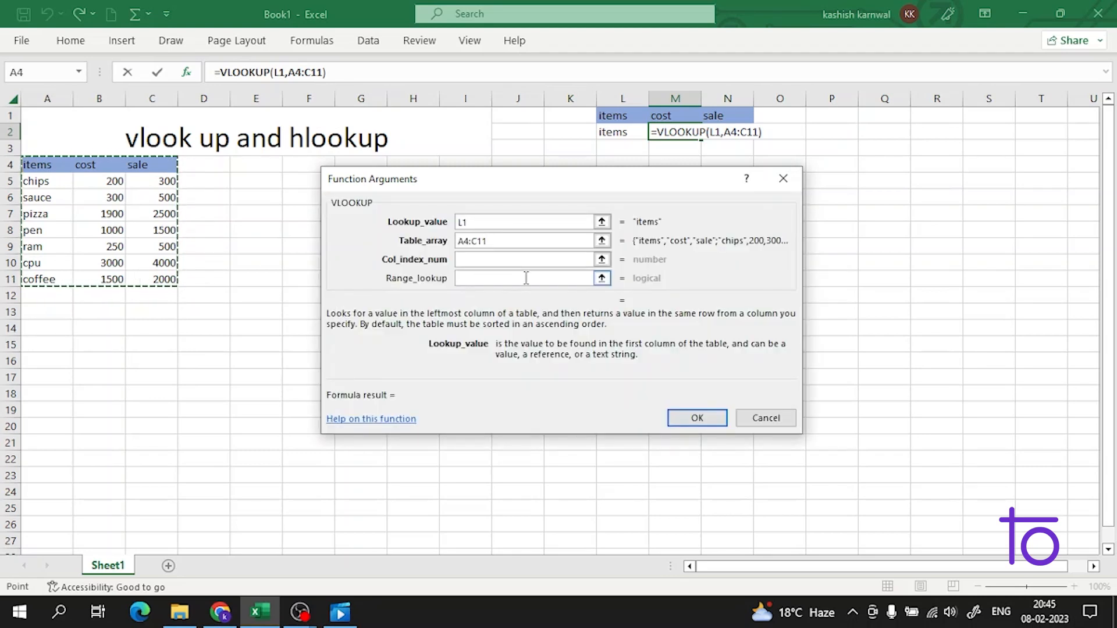
- Complete the VLOOKUP in M2 with column index 2 and range lookup 0
{"action": "left_click", "coordinate": [532, 260]}
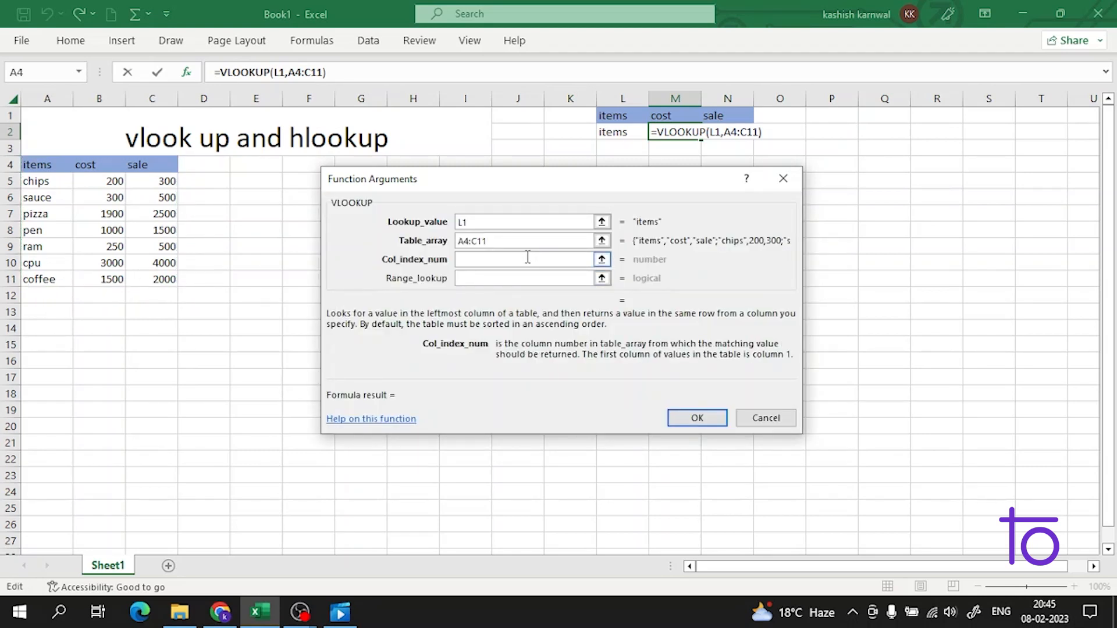
{"action": "type", "text": "2"}
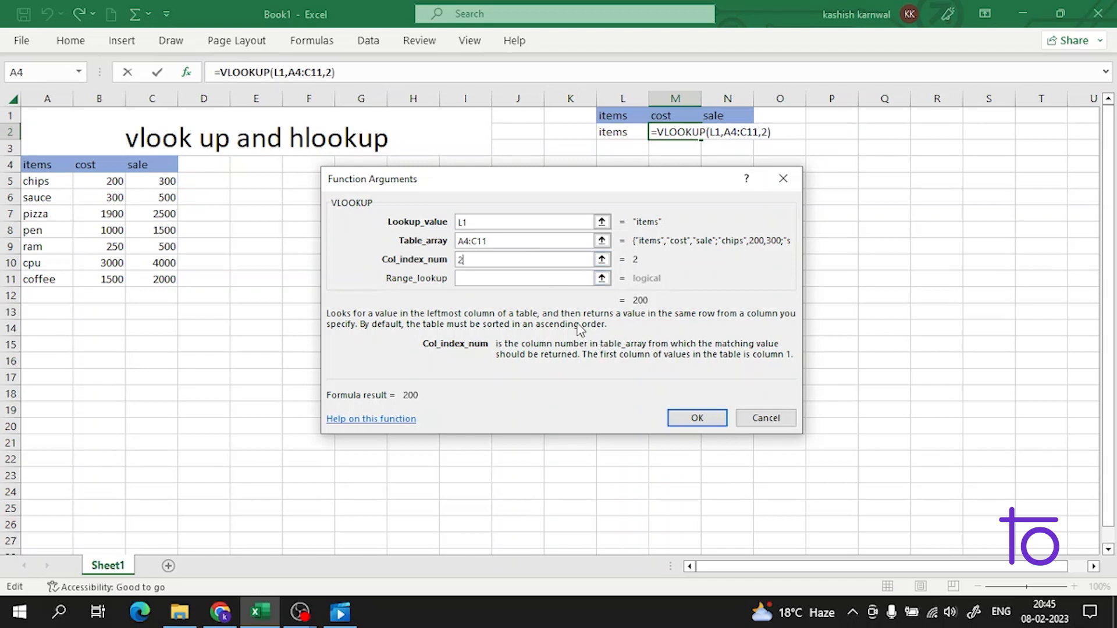
{"action": "left_click", "coordinate": [553, 278]}
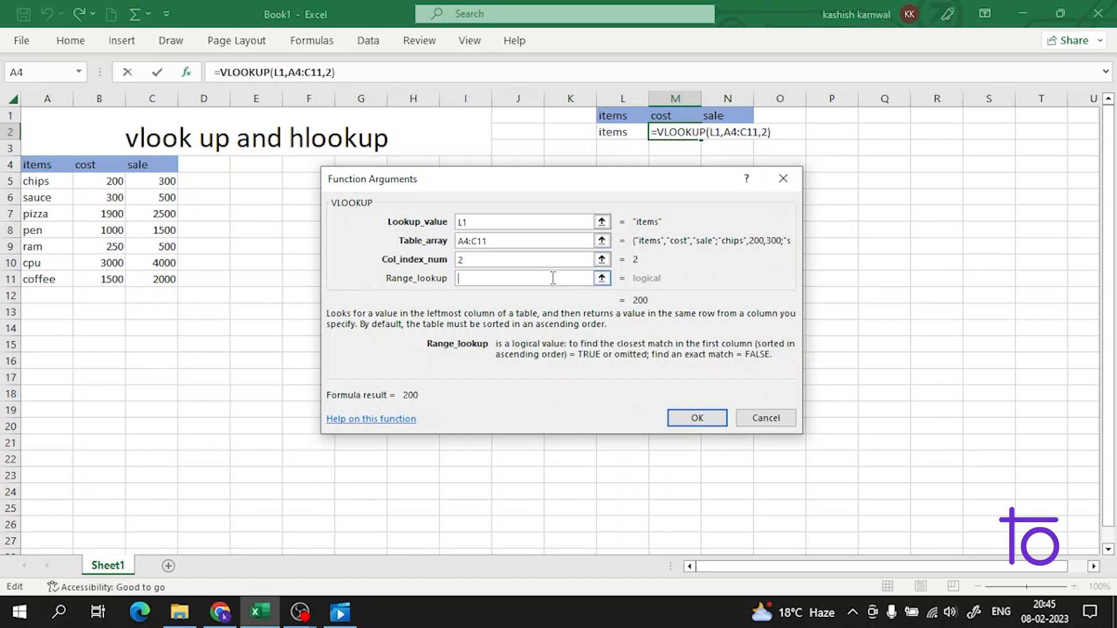
{"action": "type", "text": "0"}
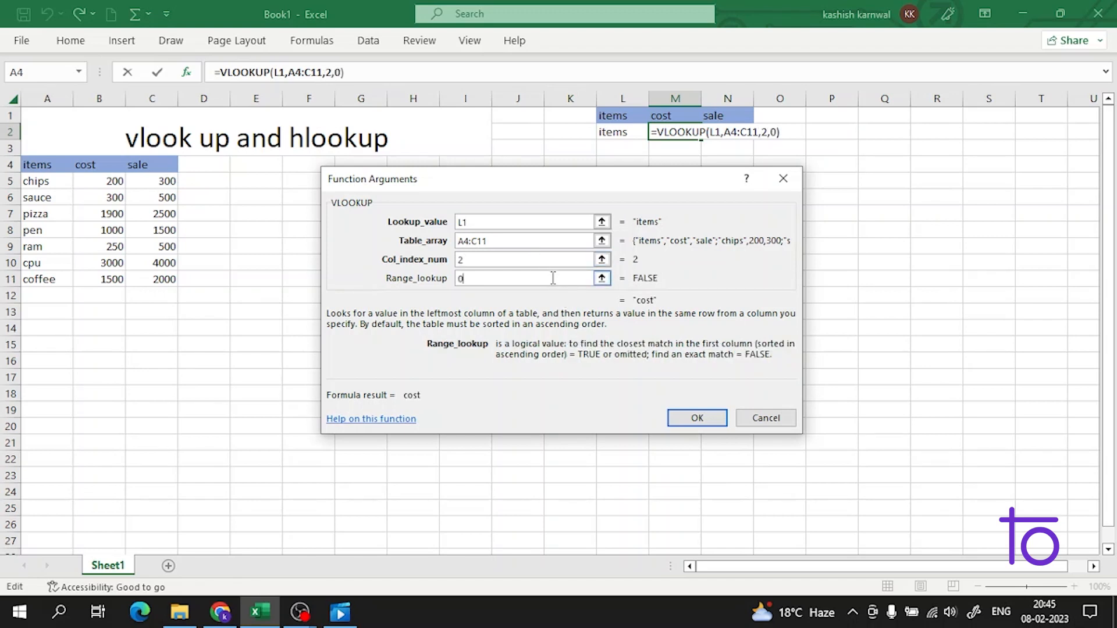
{"action": "left_click", "coordinate": [716, 418]}
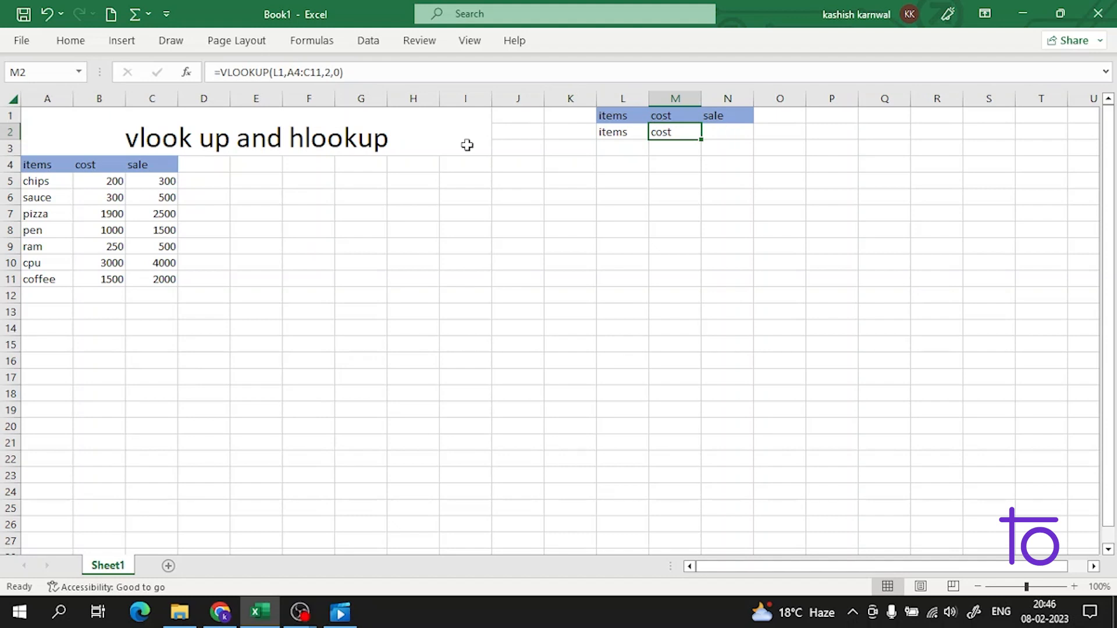
- Begin a VLOOKUP formula in cell N2 under the sale header and bring up its function arguments
{"action": "left_click", "coordinate": [708, 132]}
{"action": "type", "text": "="}
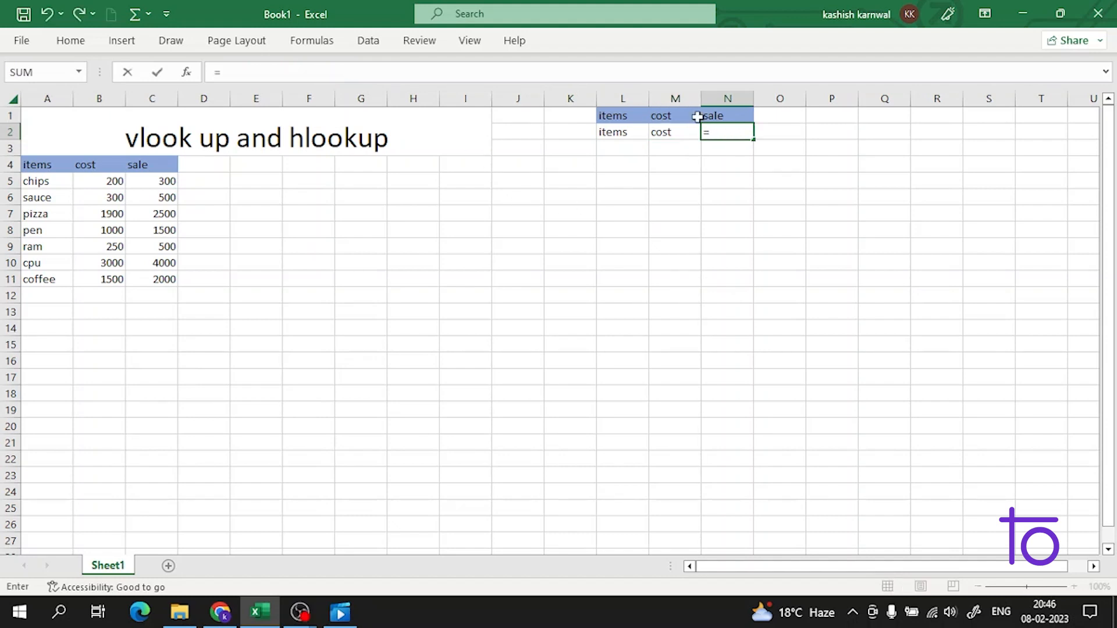
{"action": "type", "text": "vl"}
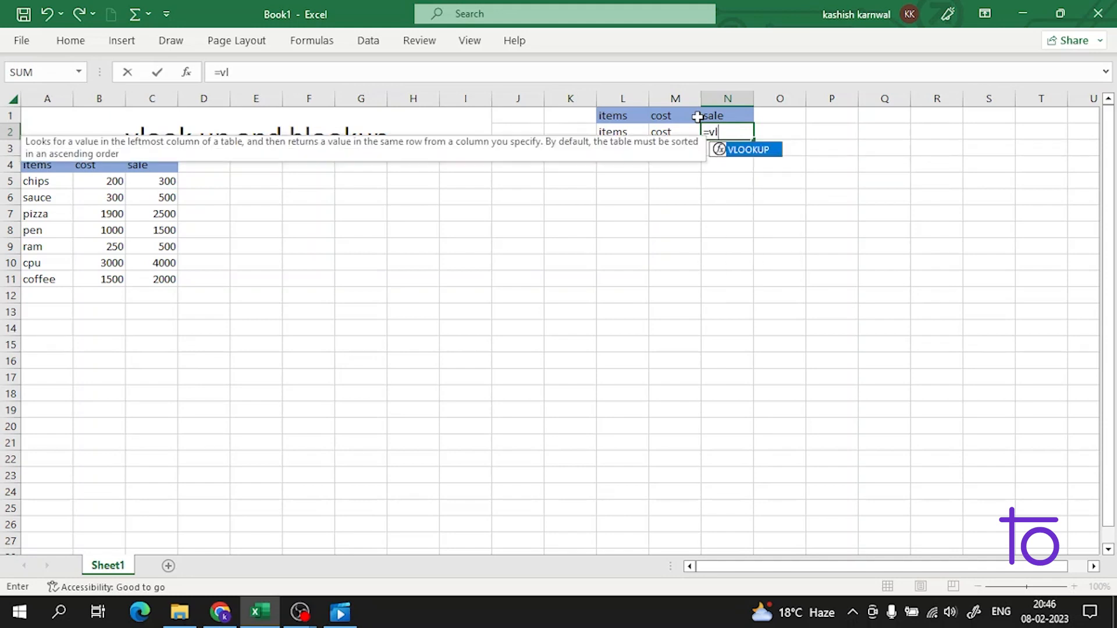
{"action": "double_click", "coordinate": [717, 149]}
{"action": "key", "text": "ctrl+a"}
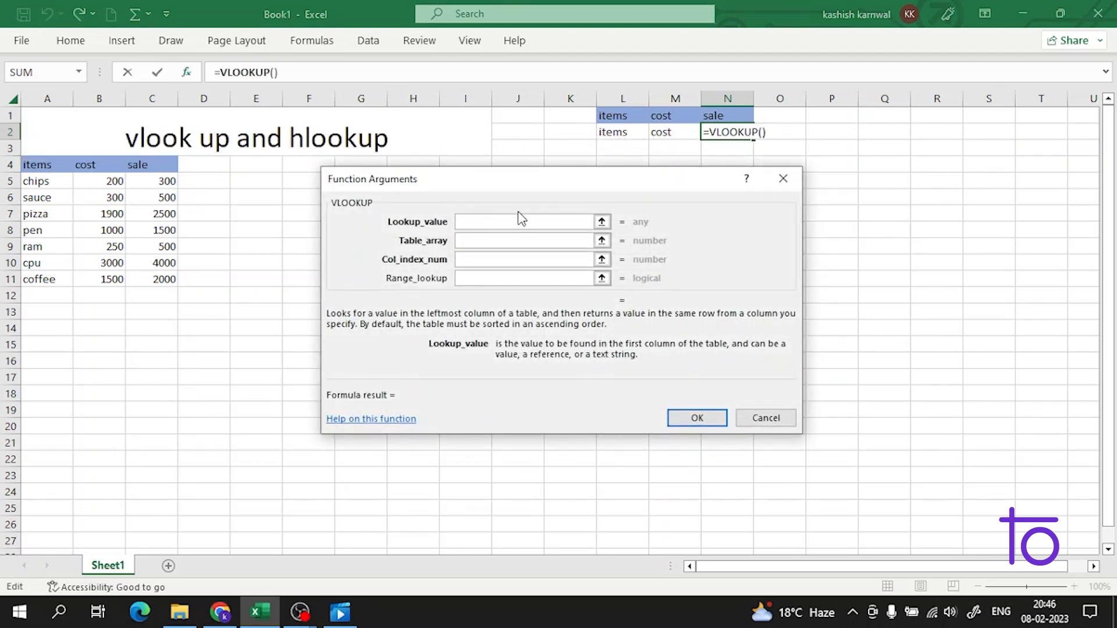
- Set the N2 formula's lookup value to L1 and its table array to A4:C11
{"action": "left_click", "coordinate": [625, 114]}
{"action": "left_click", "coordinate": [589, 241]}
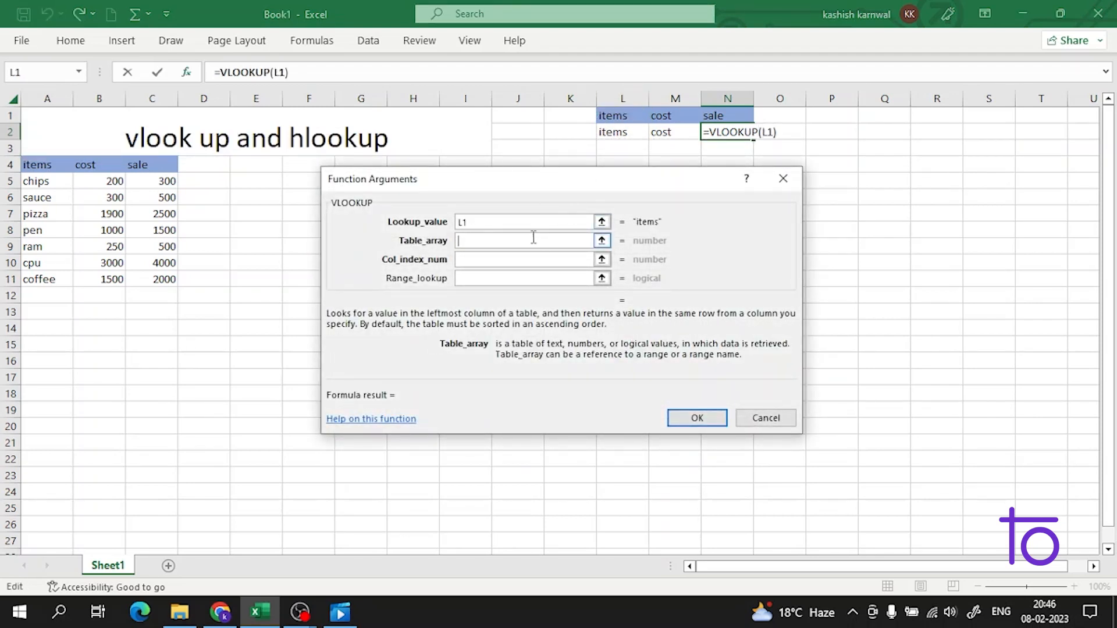
{"action": "left_click", "coordinate": [41, 166]}
{"action": "left_click_drag", "start_coordinate": [40, 165], "coordinate": [173, 278]}
- Complete the VLOOKUP in N2 with column index 3 and range lookup 0
{"action": "left_click", "coordinate": [514, 260]}
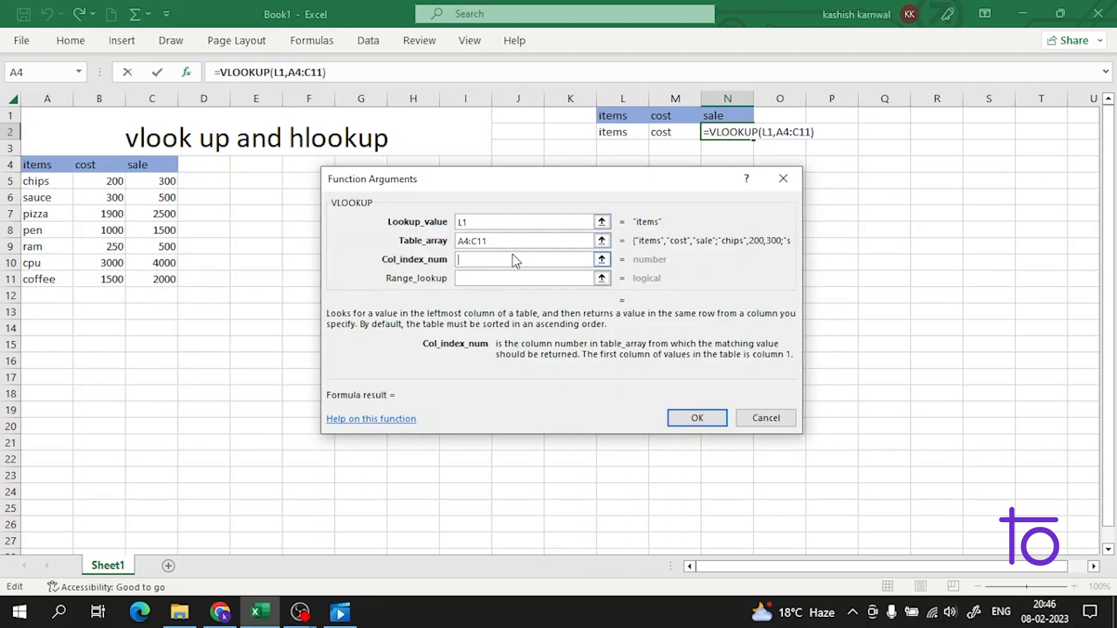
{"action": "type", "text": "3"}
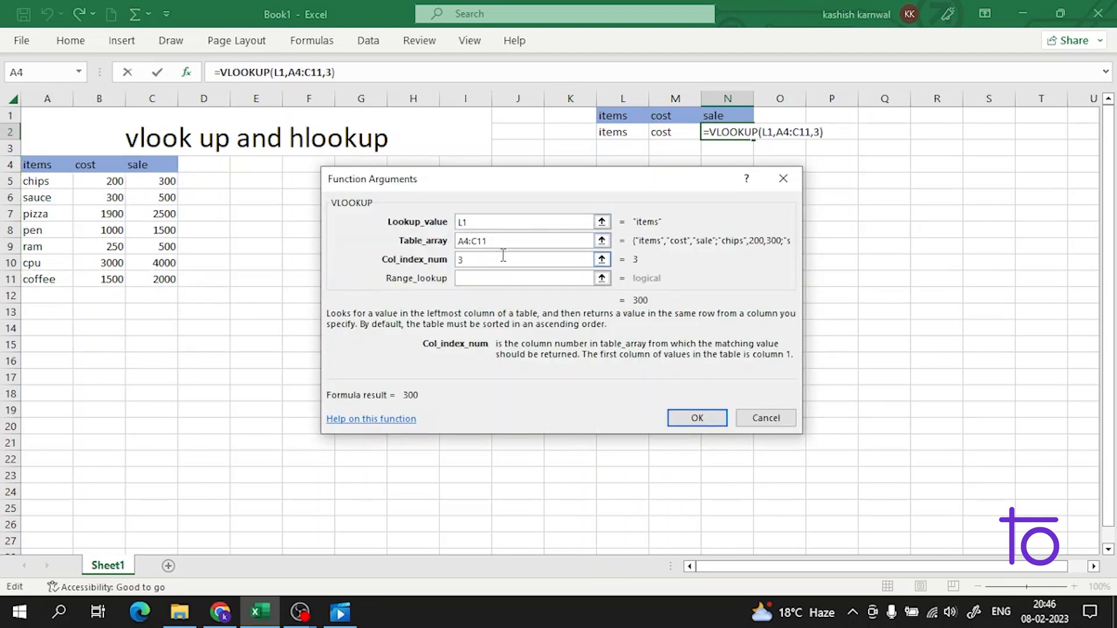
{"action": "key", "text": "Tab"}
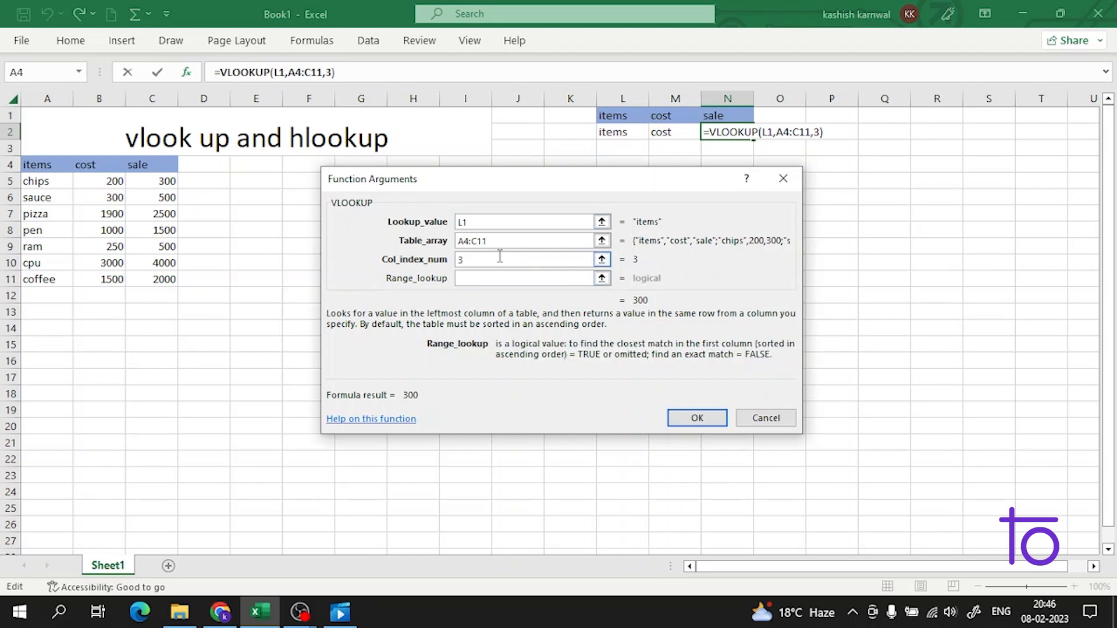
{"action": "type", "text": "0"}
{"action": "left_click", "coordinate": [683, 420]}
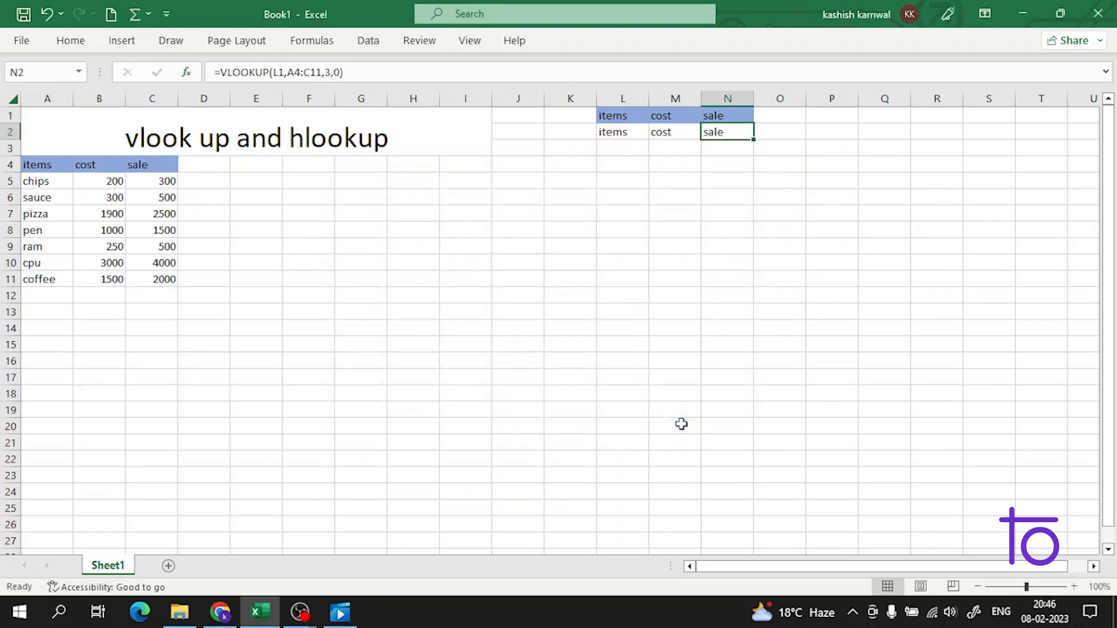
- Change the lookup item in cell L1 to sauce to test the VLOOKUP formulas
{"action": "left_click", "coordinate": [626, 133]}
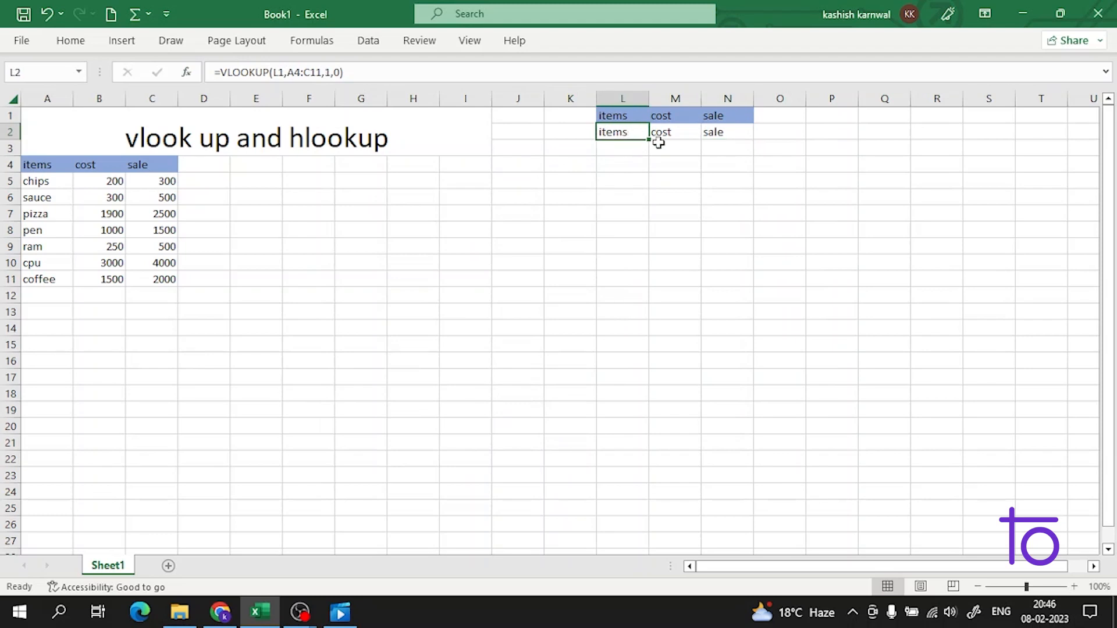
{"action": "left_click", "coordinate": [670, 164]}
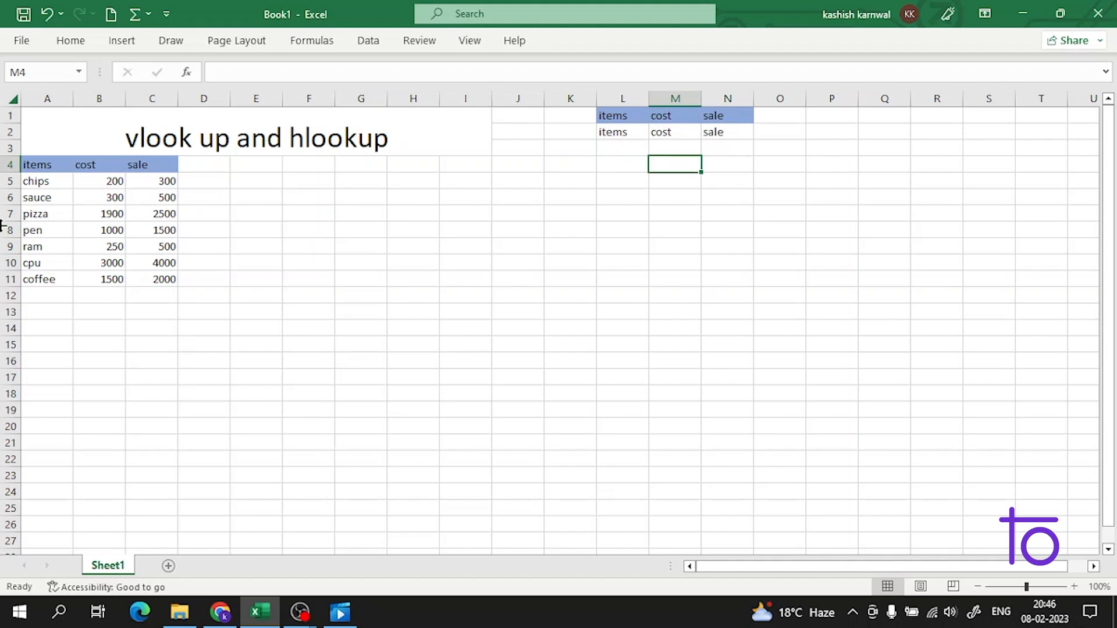
{"action": "double_click", "coordinate": [43, 198]}
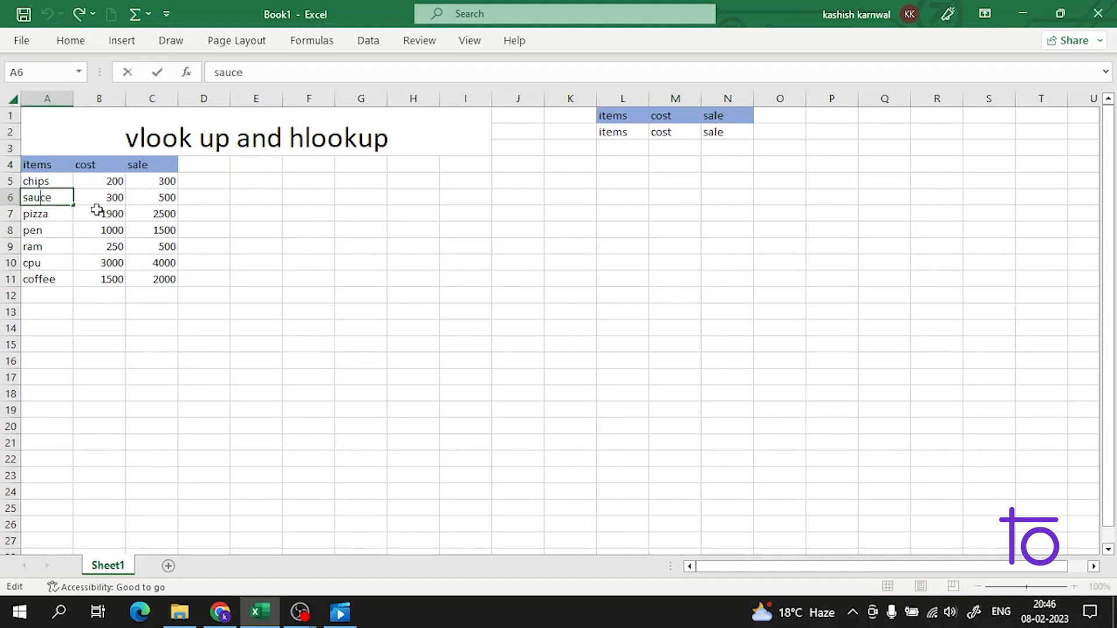
{"action": "left_click", "coordinate": [627, 115]}
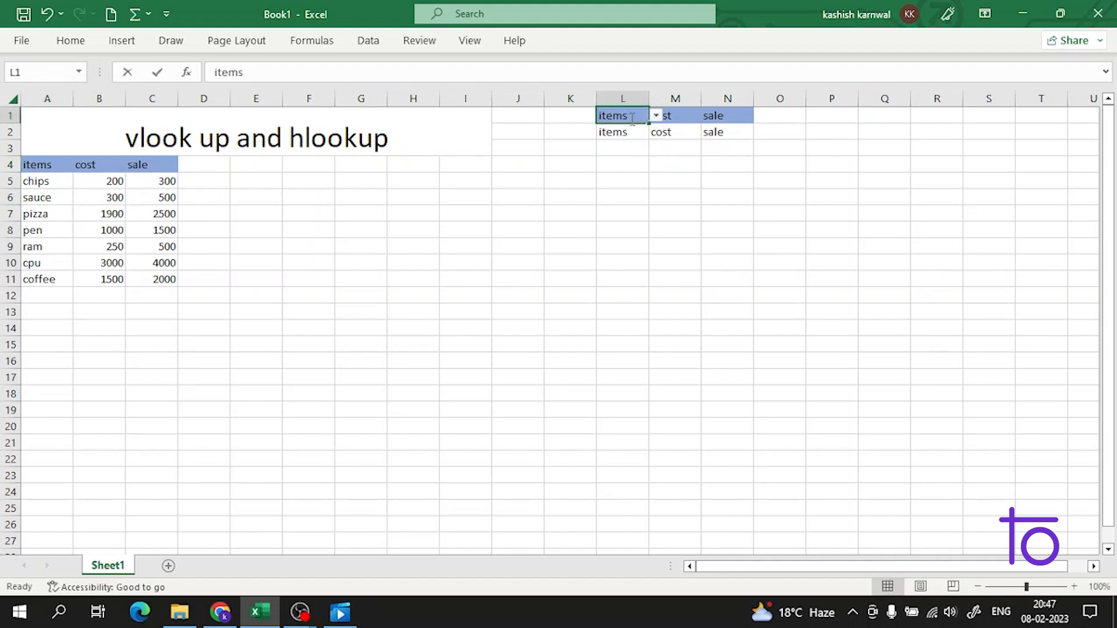
{"action": "double_click", "coordinate": [636, 115]}
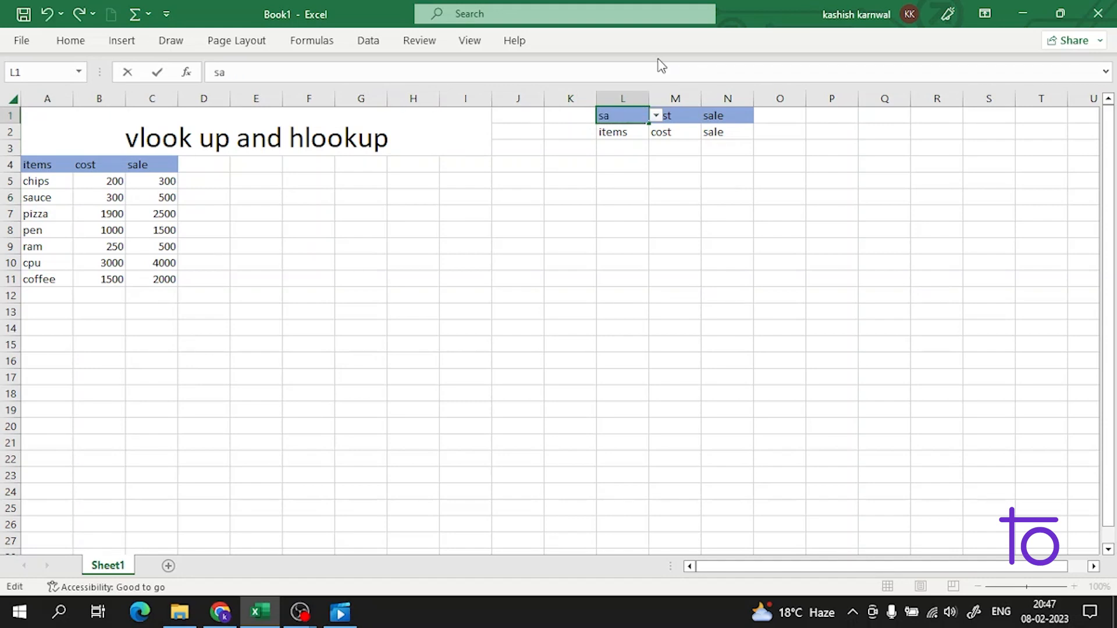
{"action": "key", "text": "Return"}
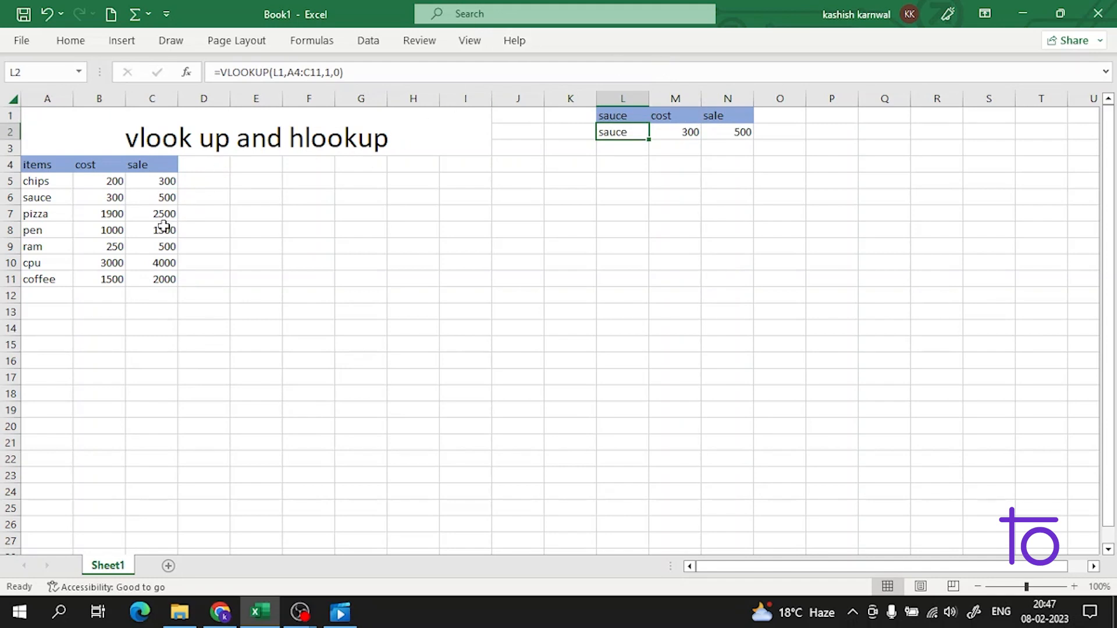
- Try to change the lookup item in cell L1 to pen
{"action": "left_click", "coordinate": [684, 132]}
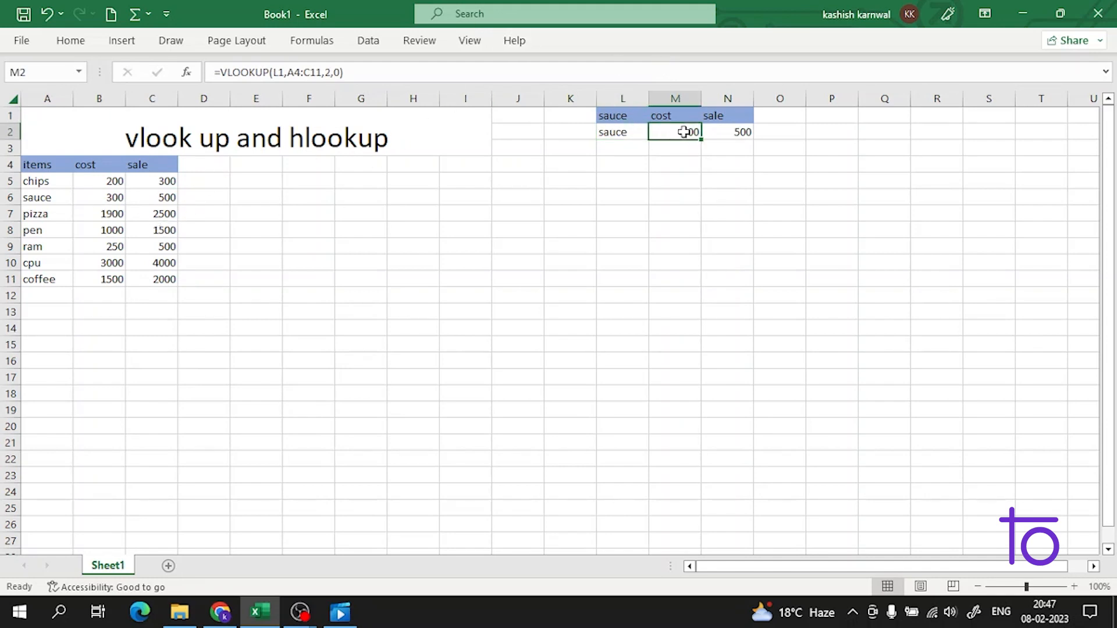
{"action": "left_click", "coordinate": [628, 115]}
{"action": "double_click", "coordinate": [628, 115]}
{"action": "left_click_drag", "start_coordinate": [628, 115], "coordinate": [580, 118]}
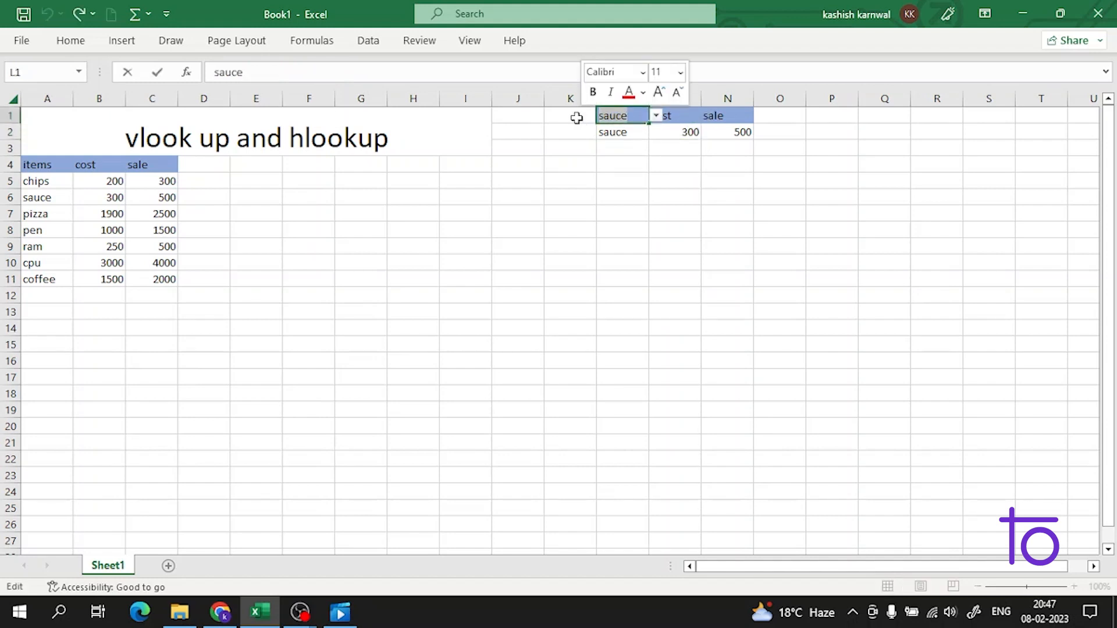
{"action": "key", "text": "BackSpace"}
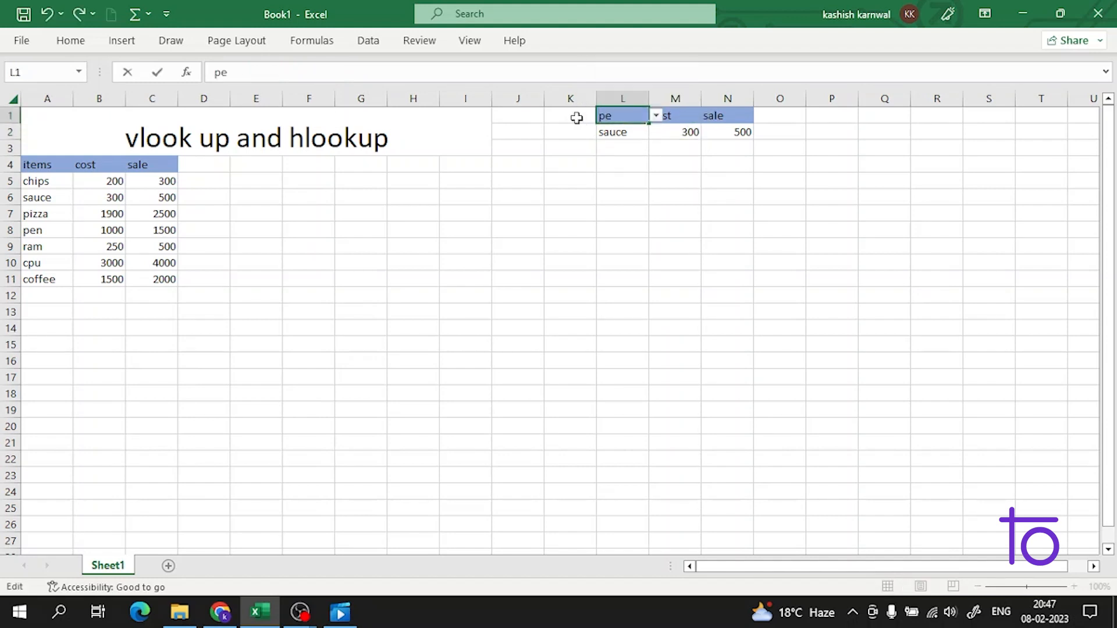
{"action": "key", "text": "Return"}
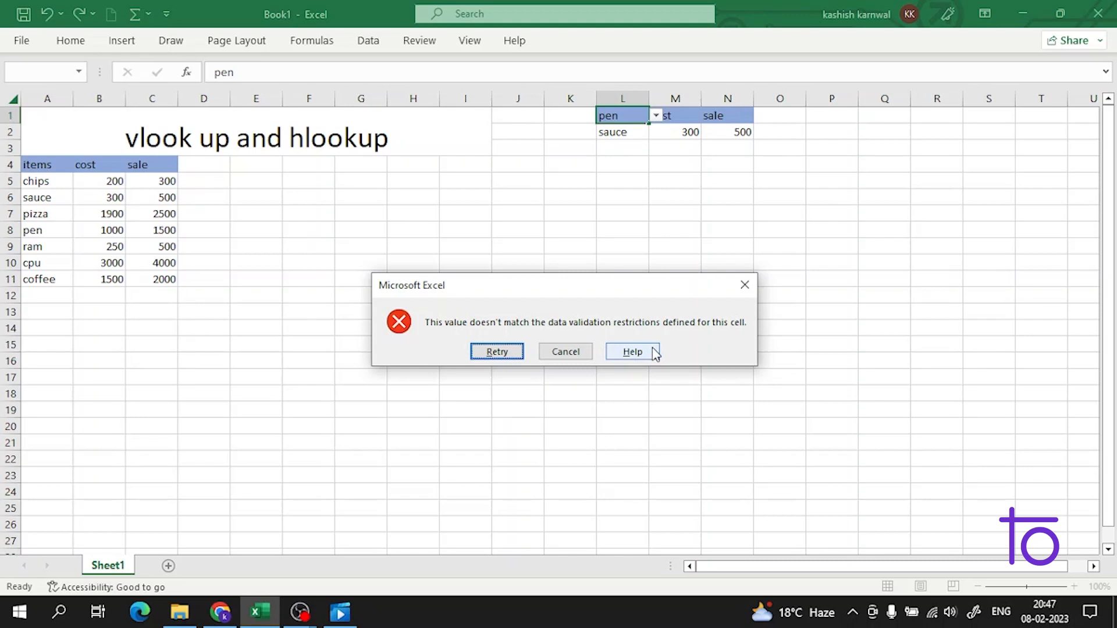
{"action": "left_click", "coordinate": [505, 349]}
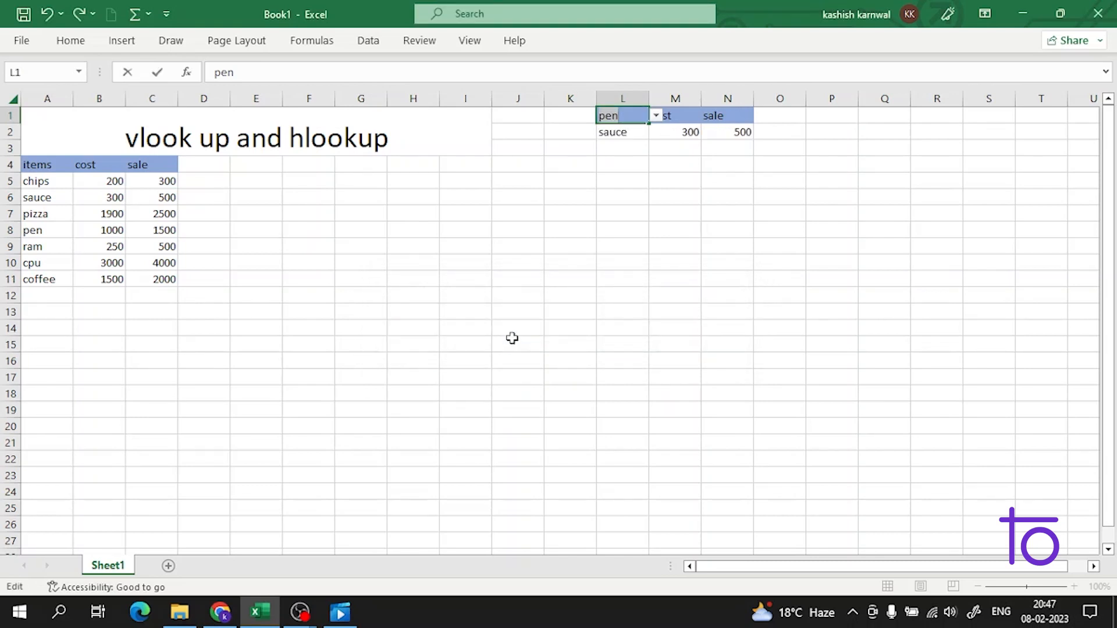
{"action": "left_click", "coordinate": [625, 169]}
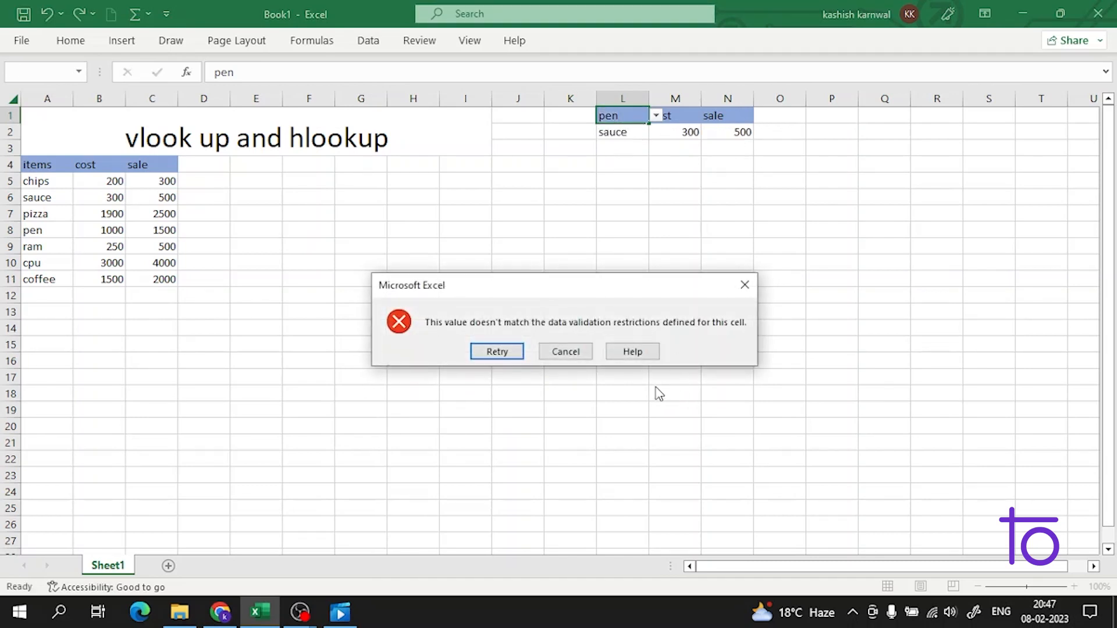
{"action": "left_click", "coordinate": [744, 285]}
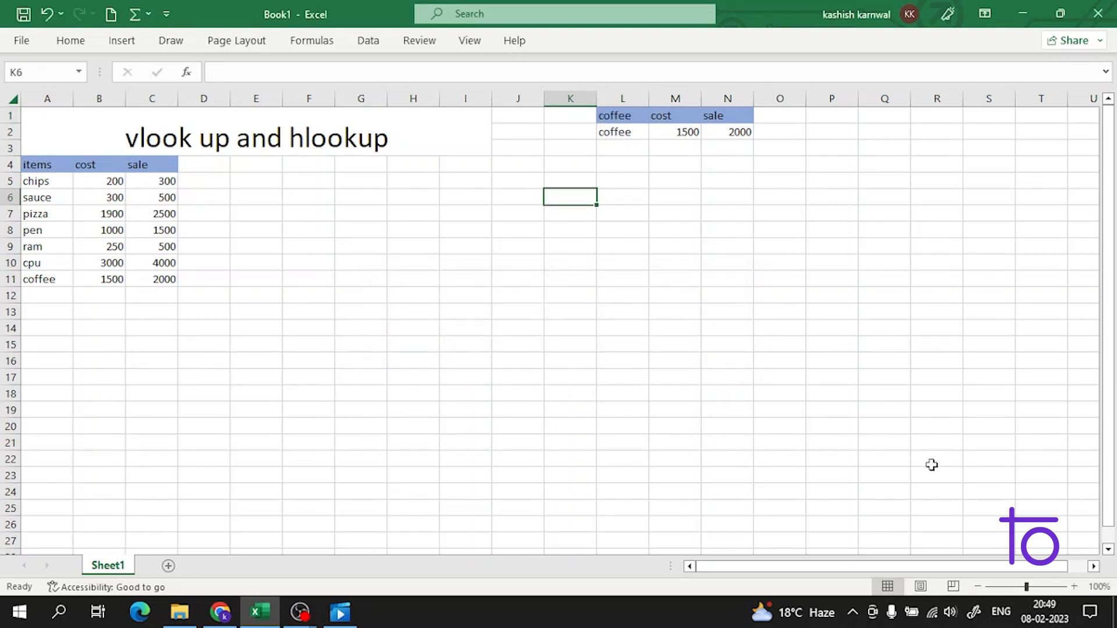
- Replace coffee in lookup cell L1 with sauce
{"action": "double_click", "coordinate": [632, 116]}
{"action": "left_click_drag", "start_coordinate": [633, 116], "coordinate": [562, 111]}
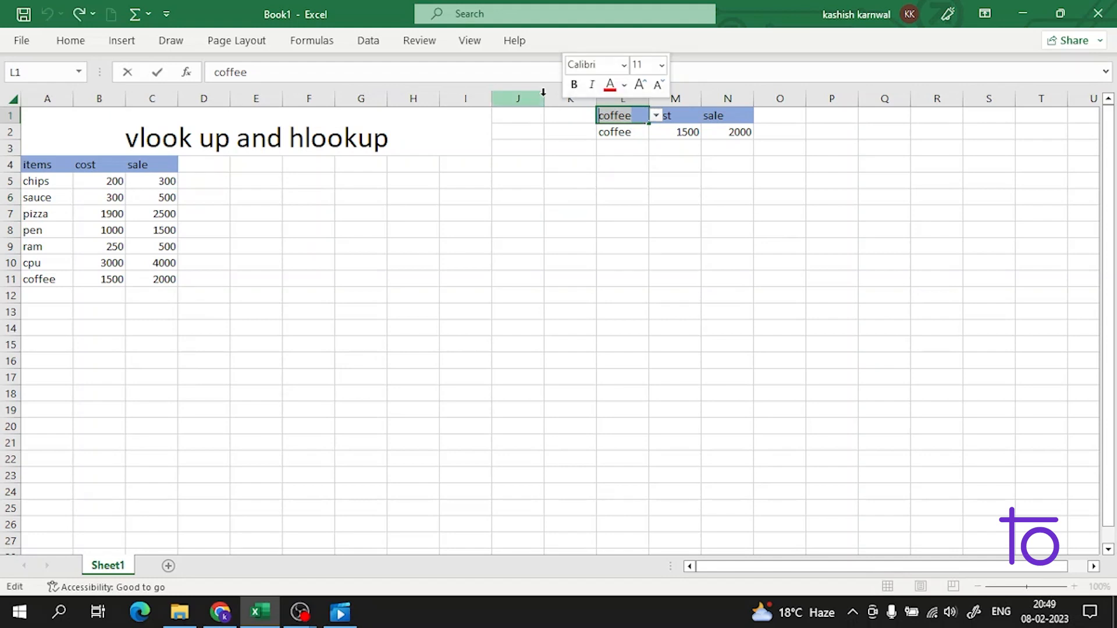
{"action": "type", "text": "csauce"}
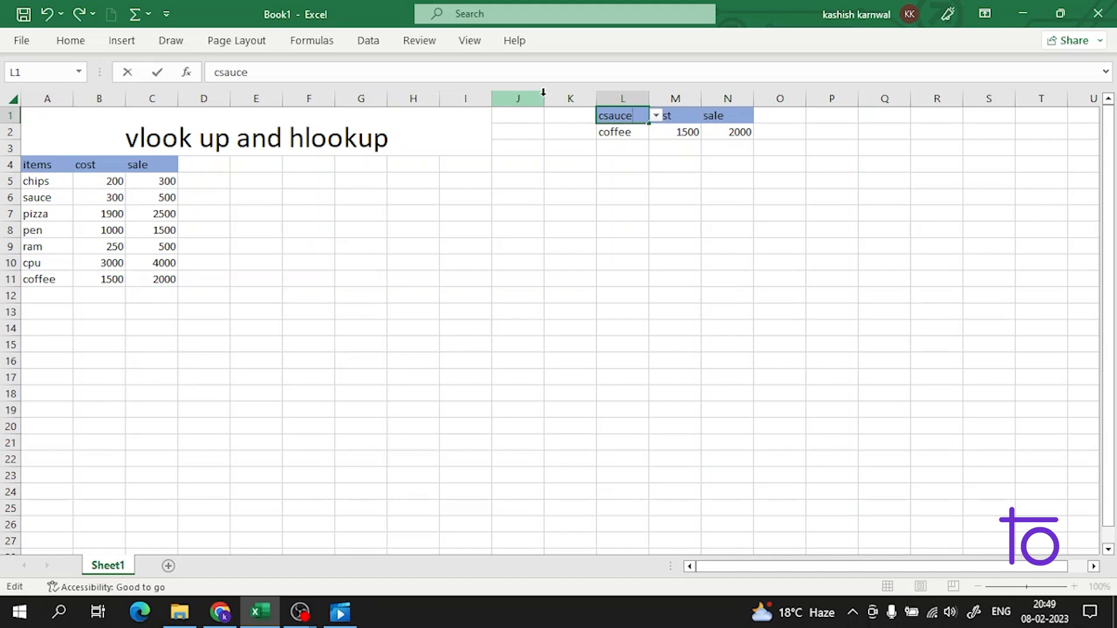
{"action": "key", "text": "BackSpace"}
{"action": "key", "text": "BackSpace"}
{"action": "key", "text": "BackSpace"}
{"action": "key", "text": "Return"}
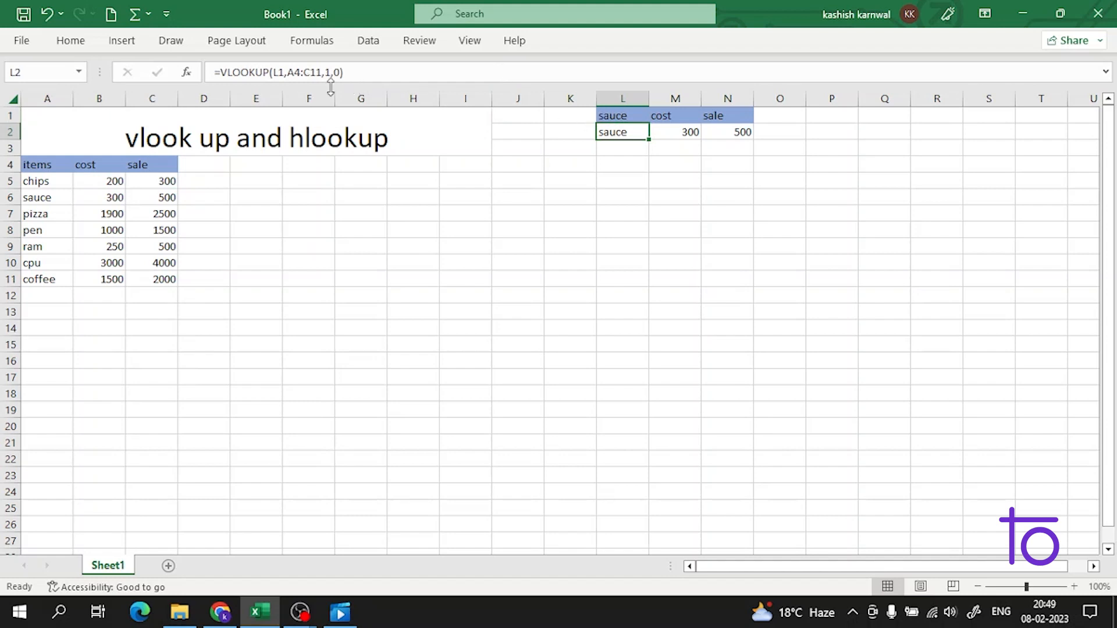
- Replace the lookup item in cell L1 with cpu
{"action": "double_click", "coordinate": [623, 115]}
{"action": "left_click_drag", "start_coordinate": [629, 116], "coordinate": [558, 114]}
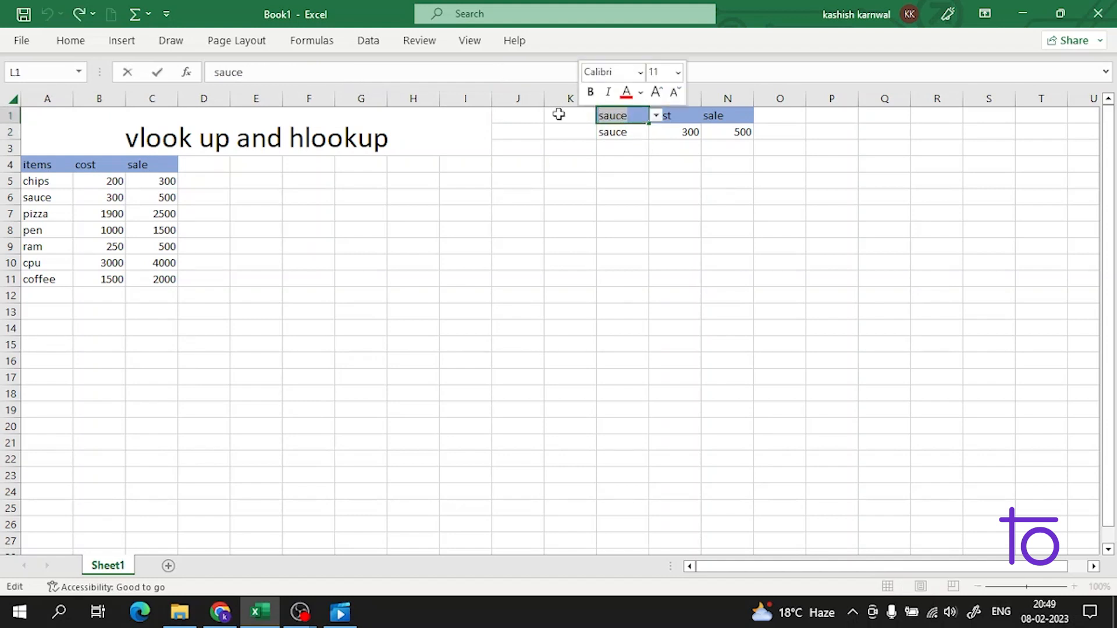
{"action": "key", "text": "BackSpace"}
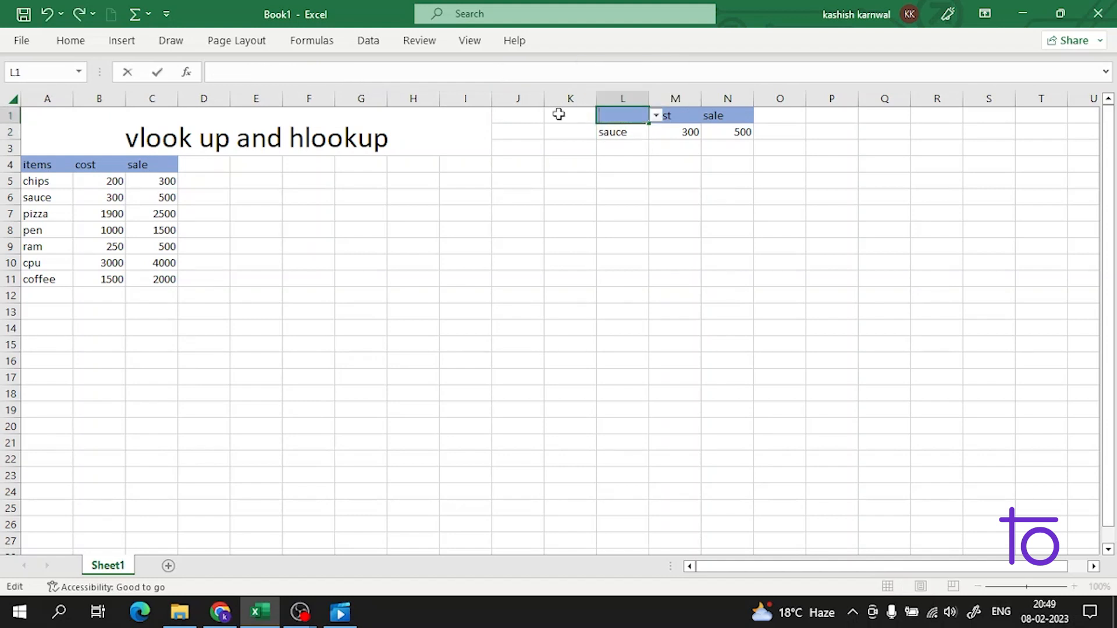
{"action": "type", "text": "cpu"}
{"action": "key", "text": "Return"}
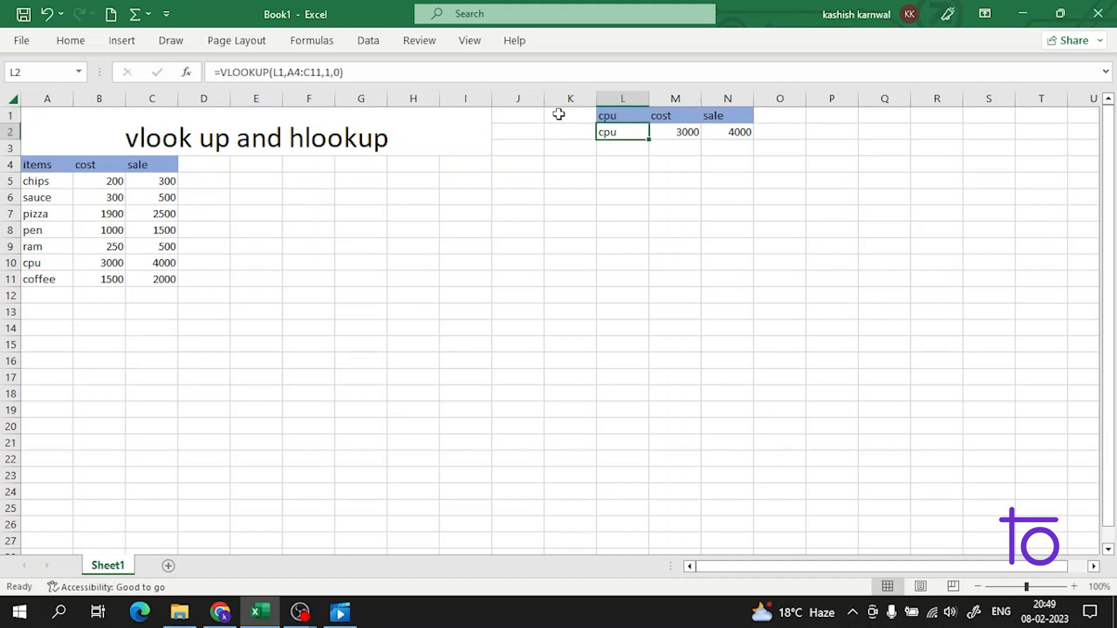
- Replace the lookup item in cell L1 with pizza to test the VLOOKUP formulas
{"action": "left_click", "coordinate": [626, 115]}
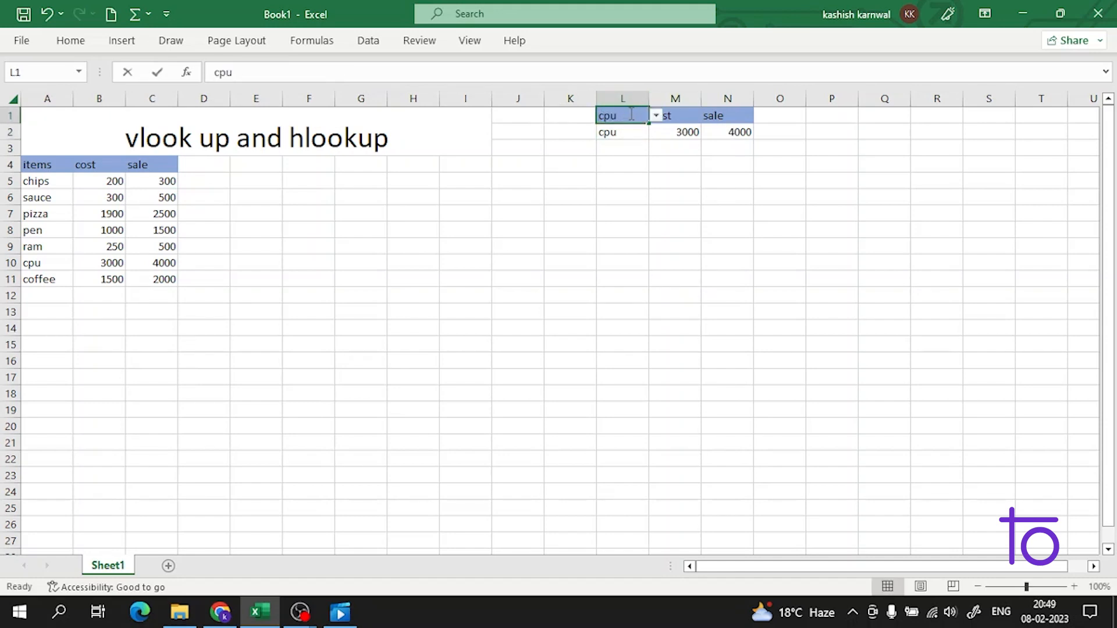
{"action": "double_click", "coordinate": [625, 115]}
{"action": "left_click_drag", "start_coordinate": [625, 115], "coordinate": [590, 115]}
{"action": "type", "text": "pizza"}
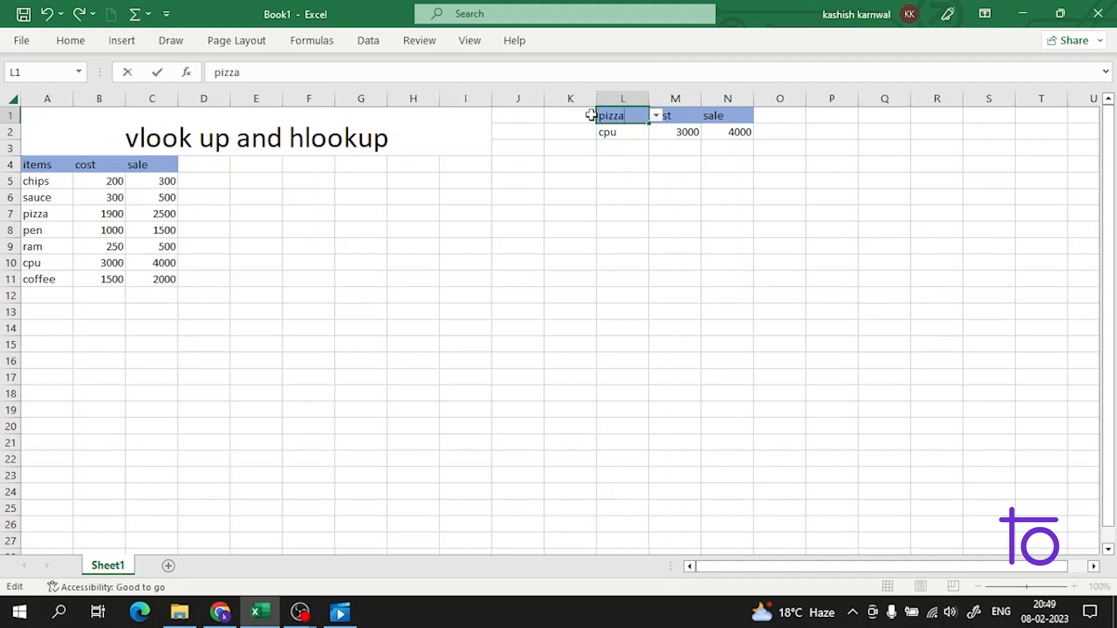
{"action": "key", "text": "Return"}
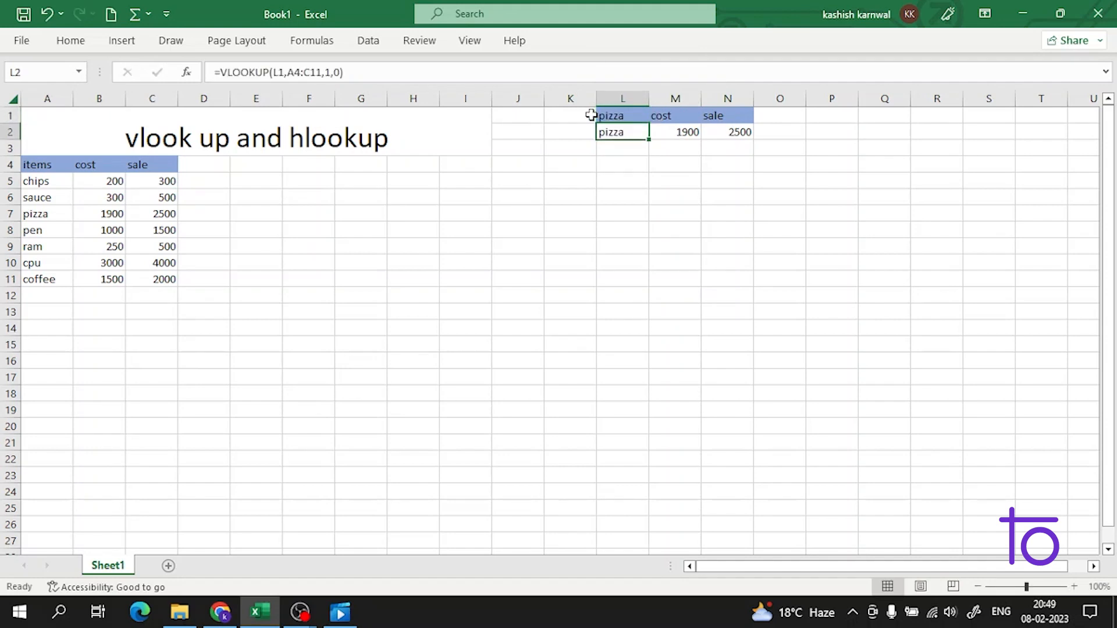
- Try to change the lookup item in cell L1 from pizza to pen, and dismiss the validation alert
{"action": "double_click", "coordinate": [636, 116]}
{"action": "double_click", "coordinate": [631, 115]}
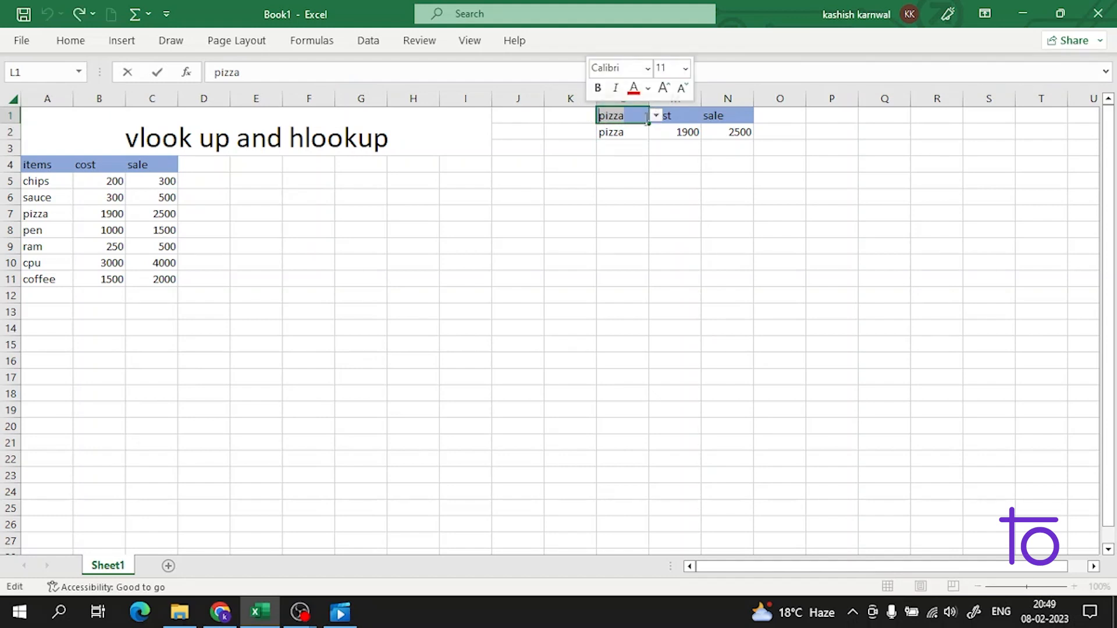
{"action": "key", "text": "BackSpace"}
{"action": "type", "text": "pen"}
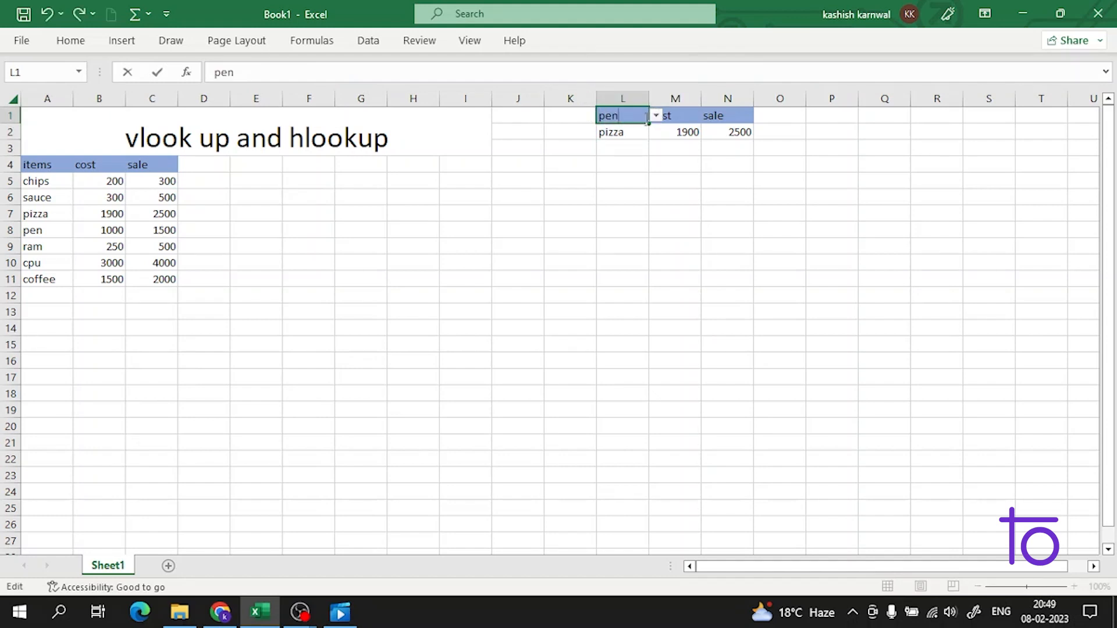
{"action": "key", "text": "Return"}
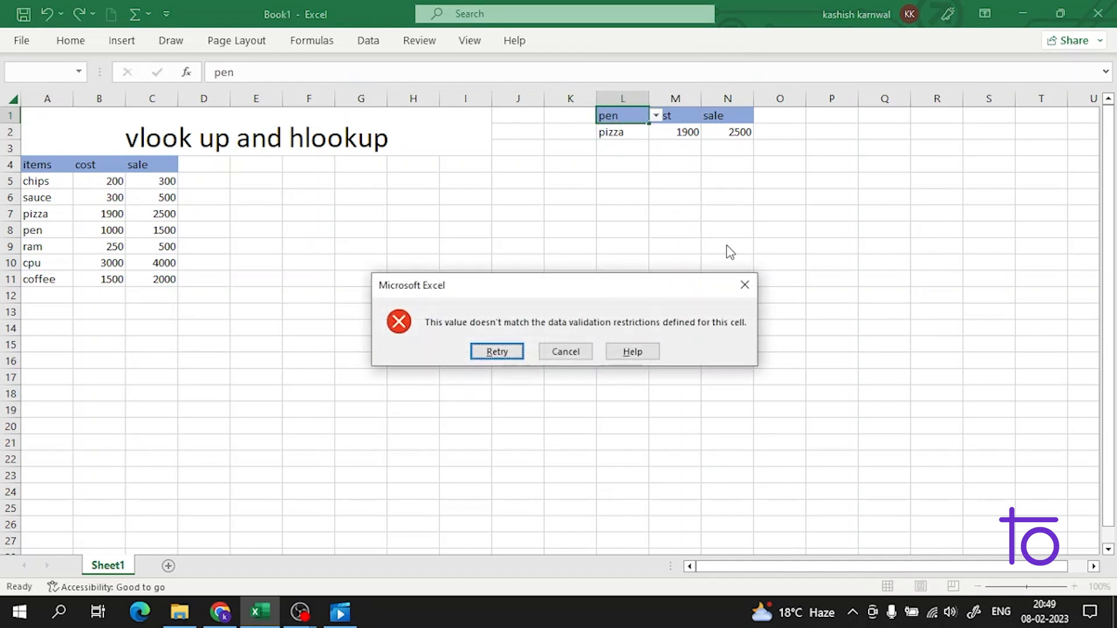
{"action": "left_click", "coordinate": [743, 283]}
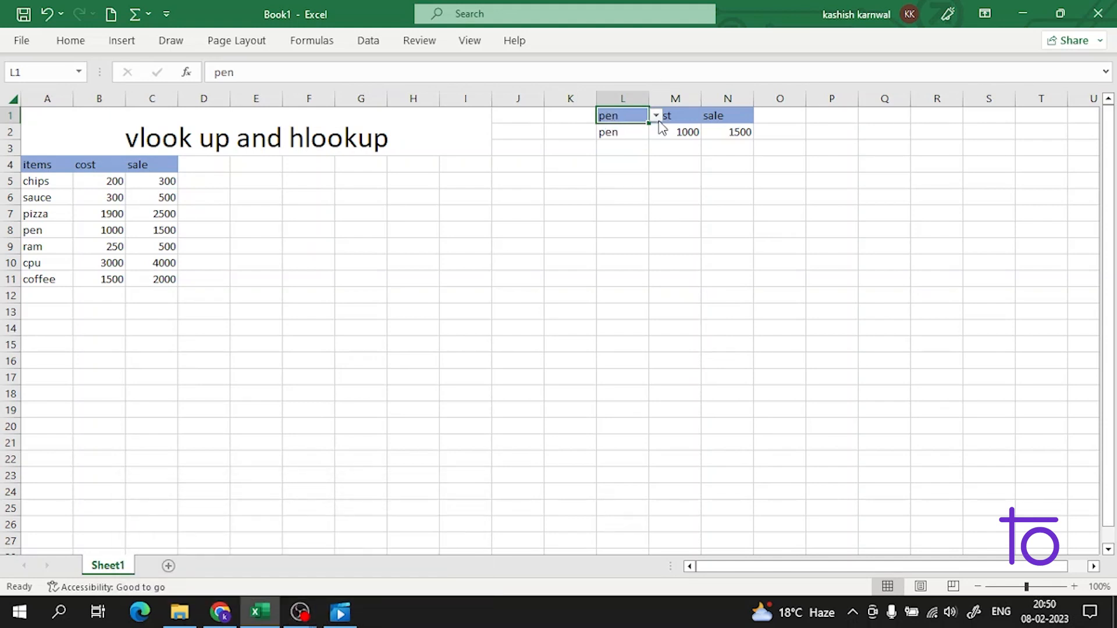
- Test the VLOOKUP results by choosing pizza, chips, pen and coffee in turn from the validation list in cell L1
{"action": "left_click", "coordinate": [656, 115]}
{"action": "left_click", "coordinate": [637, 160]}
{"action": "left_click", "coordinate": [656, 115]}
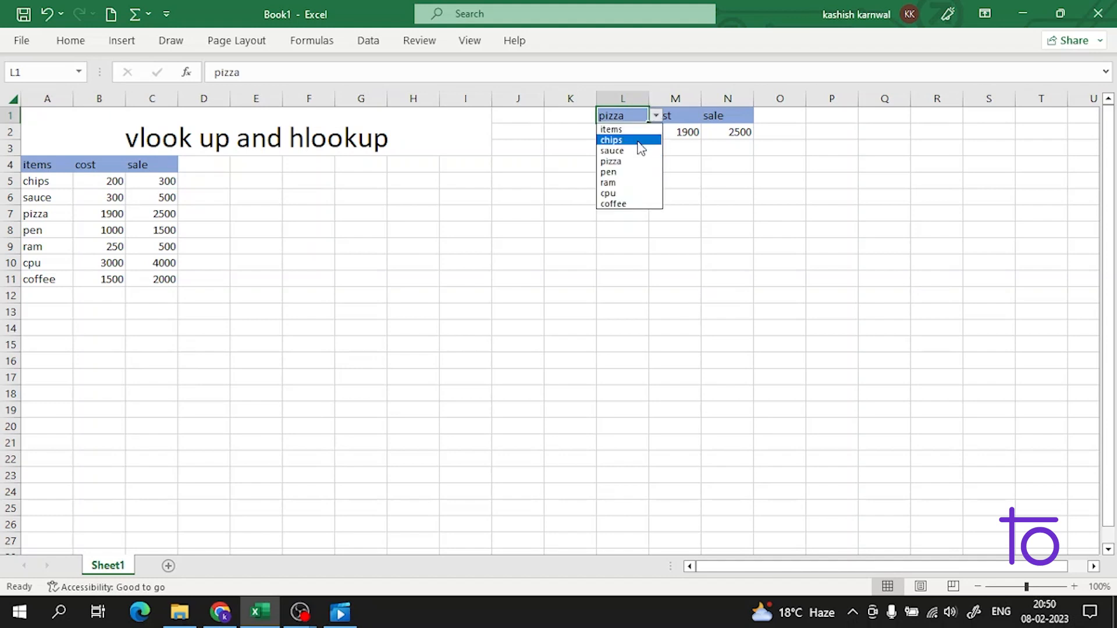
{"action": "left_click", "coordinate": [637, 143]}
{"action": "left_click", "coordinate": [655, 115]}
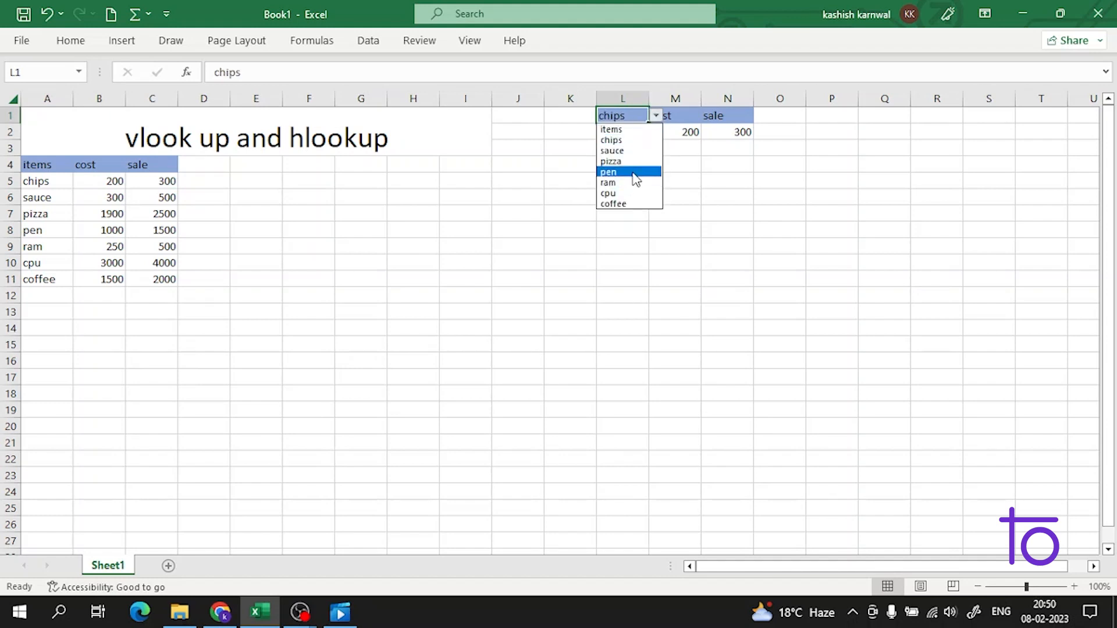
{"action": "left_click", "coordinate": [636, 172]}
{"action": "left_click", "coordinate": [655, 115]}
{"action": "left_click", "coordinate": [646, 201]}
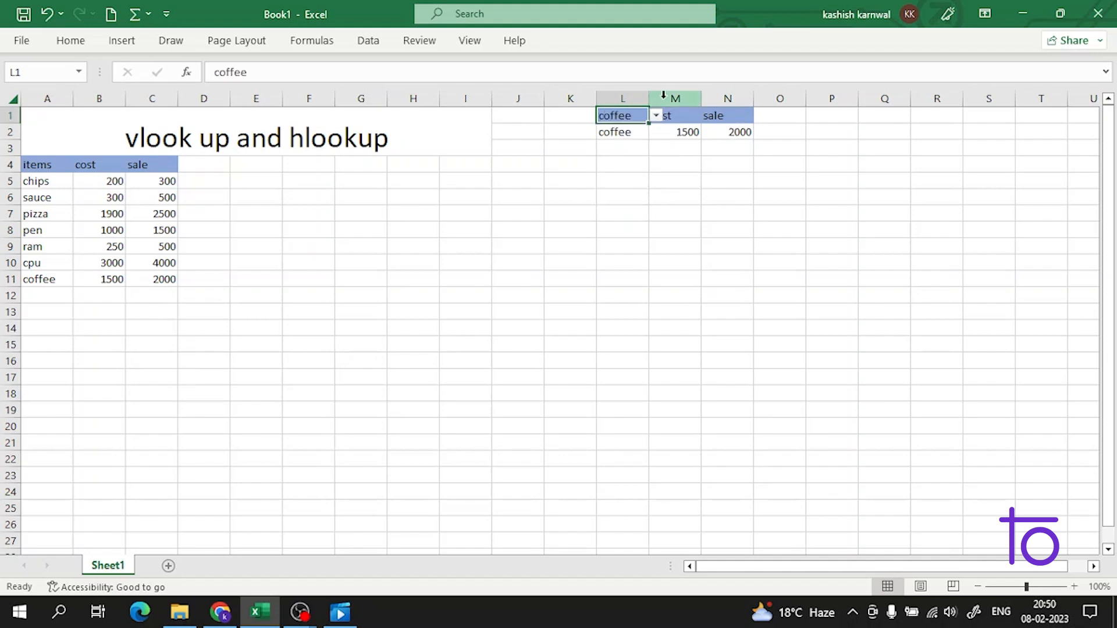
- Choose pizza, items and pizza again from the validation list in cell L1, ending with cpu as the lookup item
{"action": "left_click", "coordinate": [656, 116]}
{"action": "left_click", "coordinate": [637, 162]}
{"action": "left_click", "coordinate": [656, 115]}
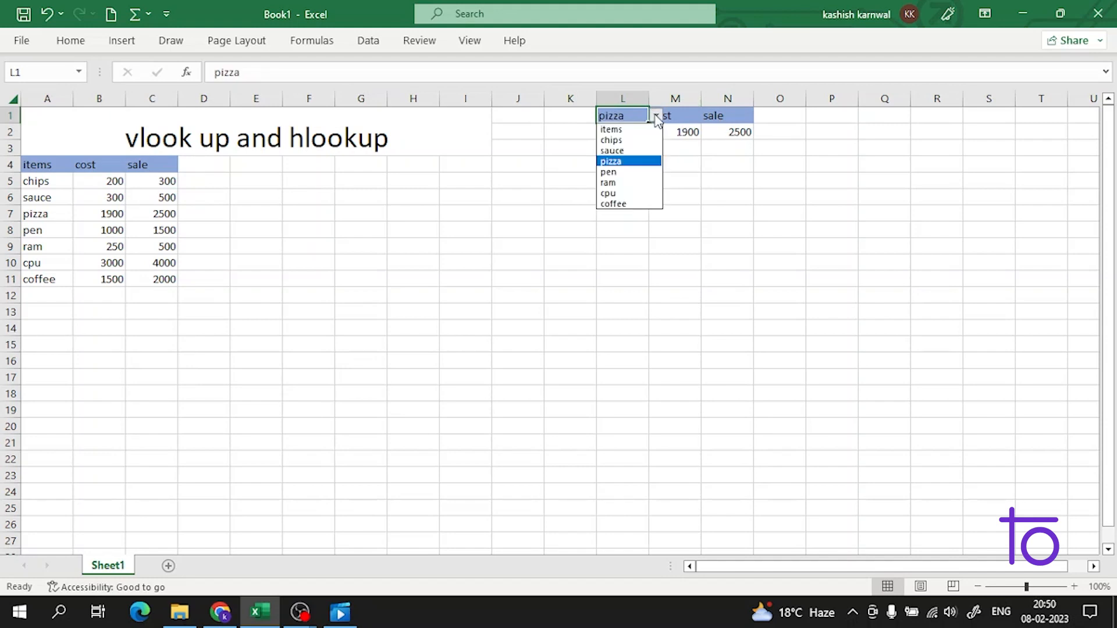
{"action": "left_click", "coordinate": [641, 130]}
{"action": "left_click", "coordinate": [656, 116]}
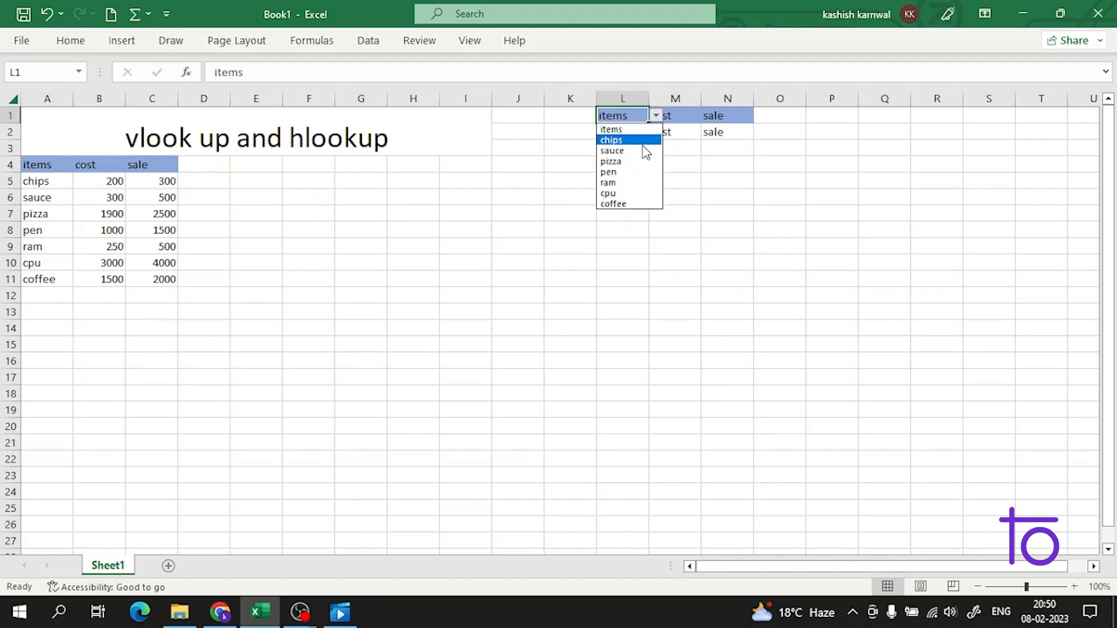
{"action": "left_click", "coordinate": [639, 161]}
{"action": "left_click", "coordinate": [656, 116]}
{"action": "left_click", "coordinate": [630, 194]}
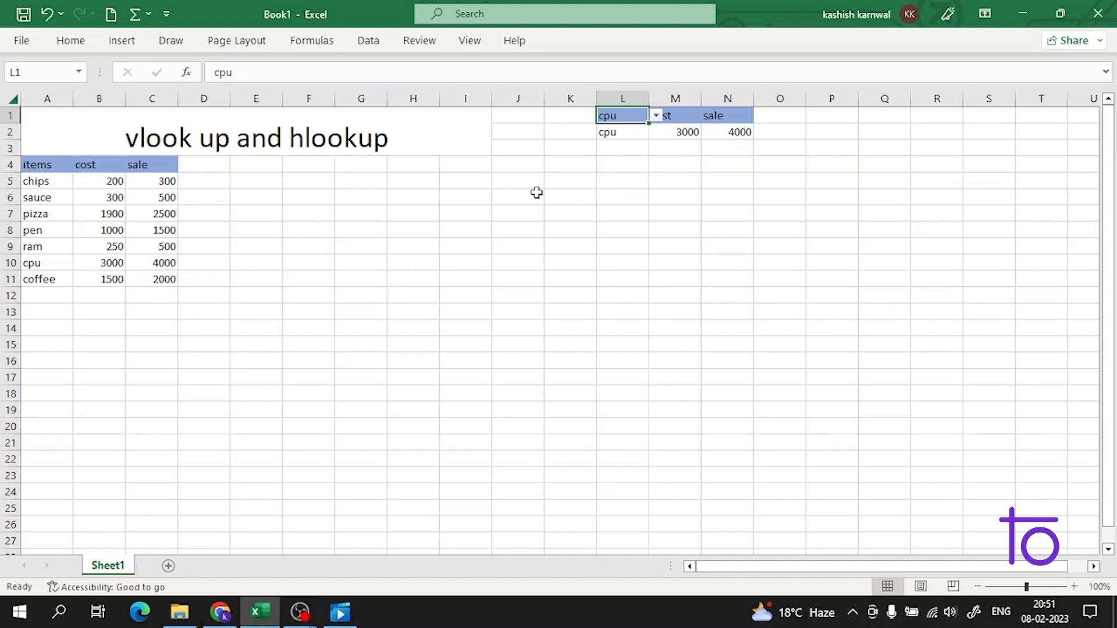
{"action": "left_click", "coordinate": [42, 170]}
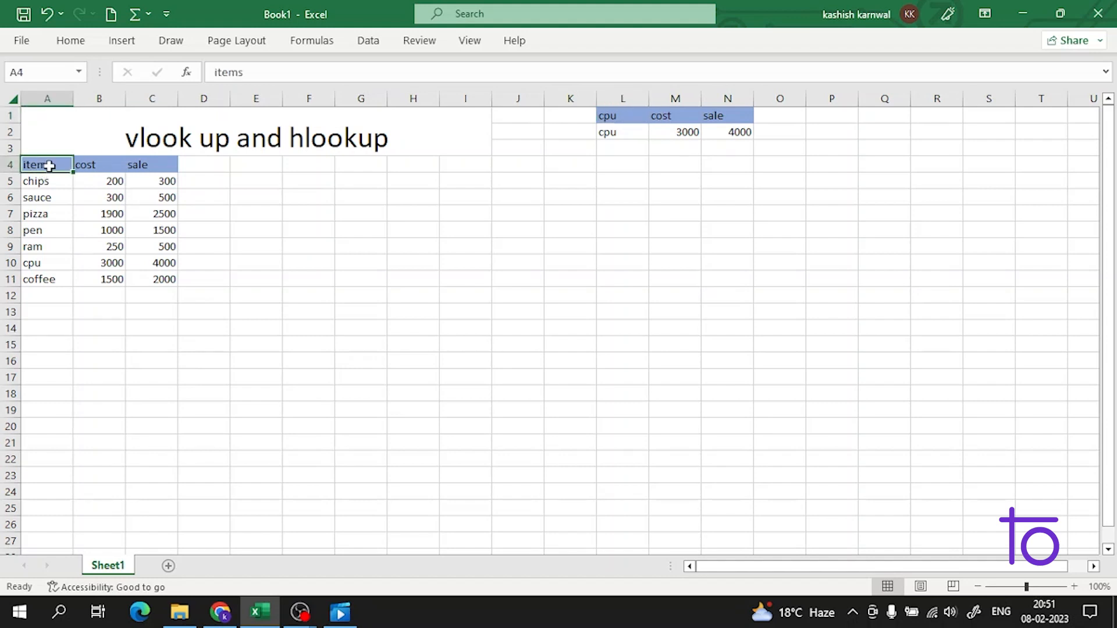
{"action": "left_click_drag", "start_coordinate": [49, 165], "coordinate": [136, 278]}
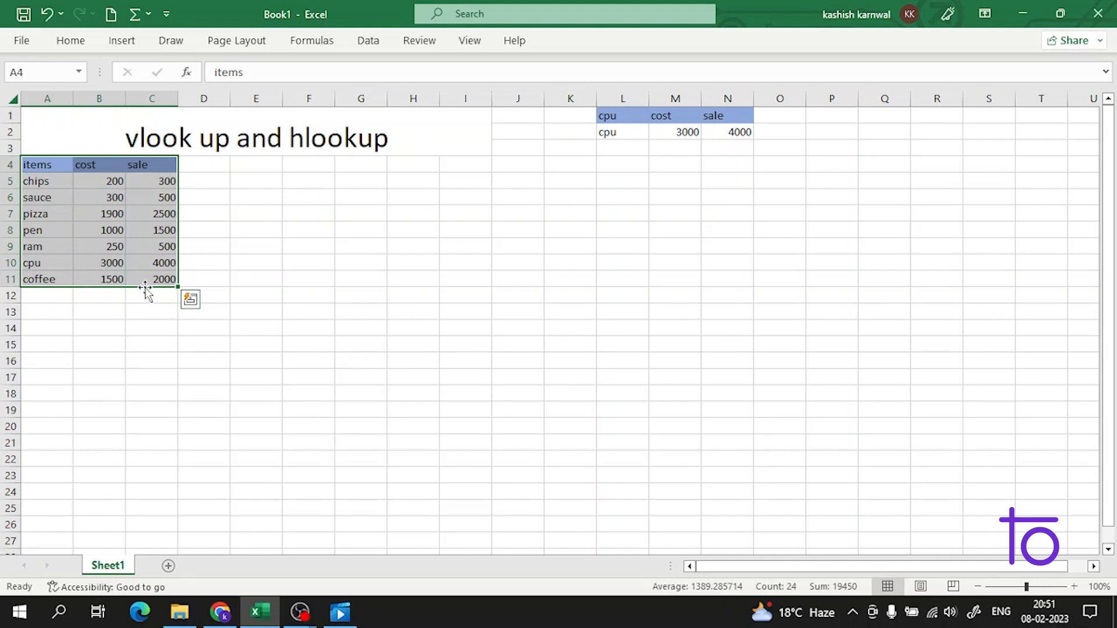
{"action": "left_click", "coordinate": [330, 198]}
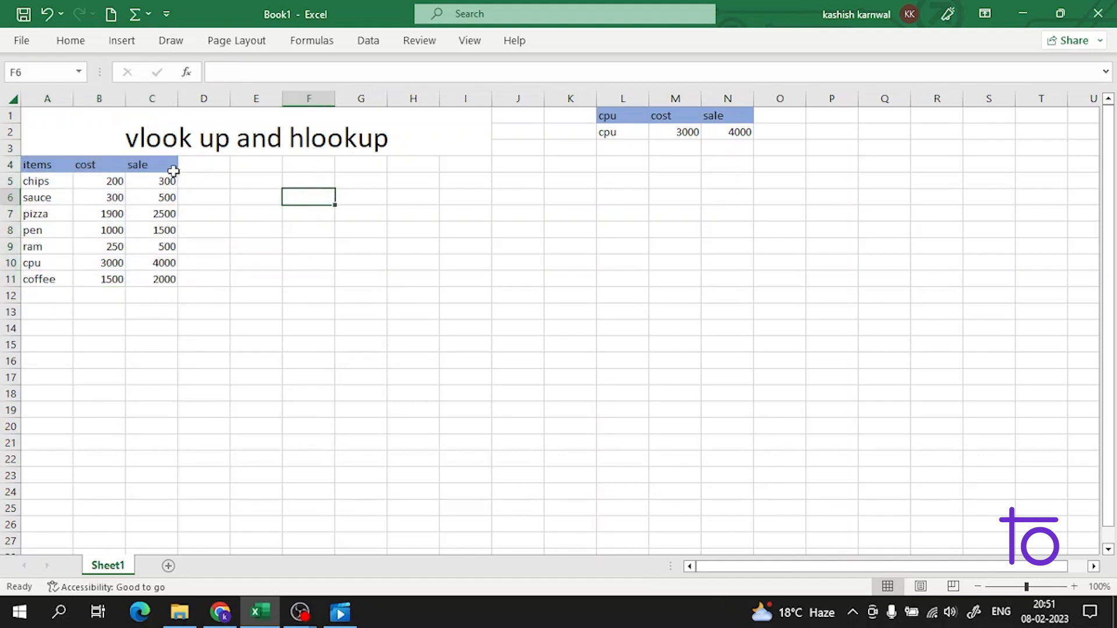
{"action": "double_click", "coordinate": [36, 168]}
{"action": "left_click_drag", "start_coordinate": [37, 168], "coordinate": [109, 238]}
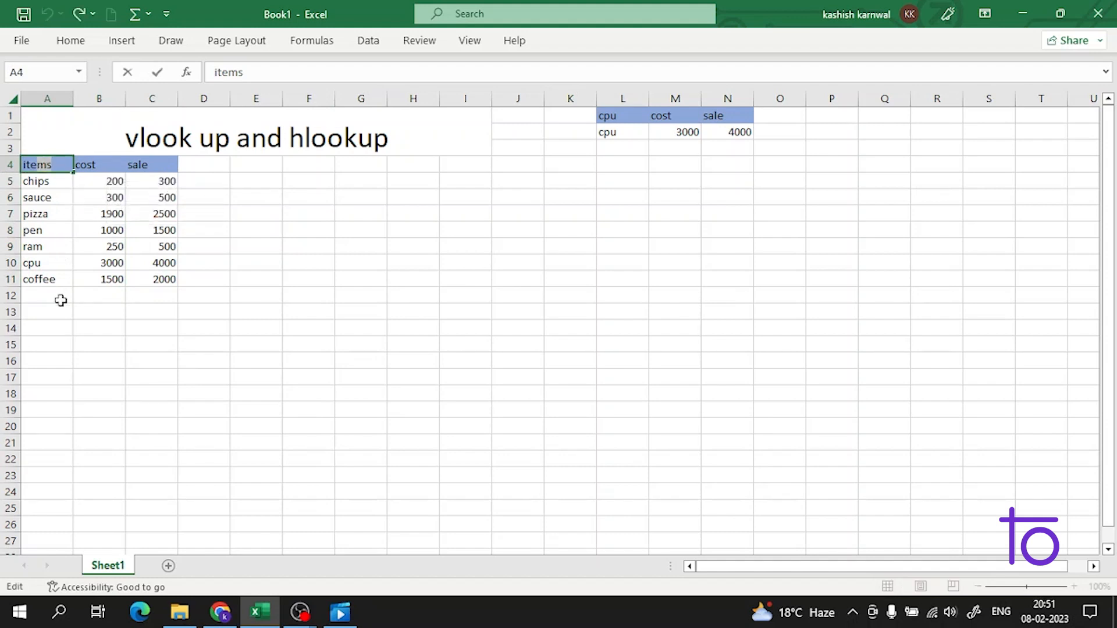
{"action": "left_click", "coordinate": [58, 329]}
{"action": "left_click", "coordinate": [49, 160]}
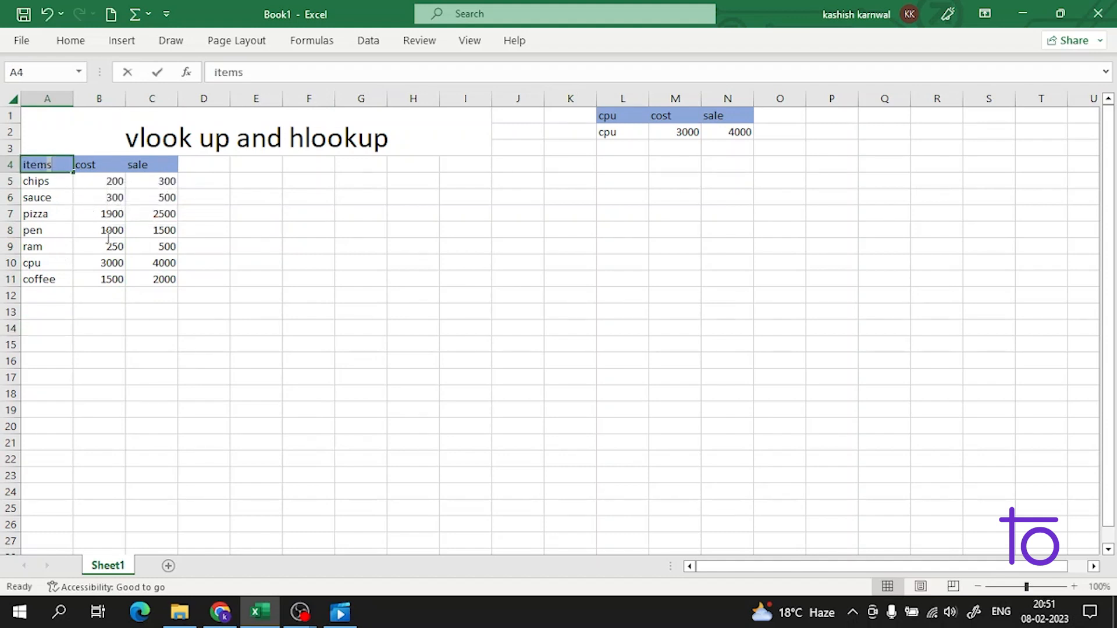
{"action": "left_click", "coordinate": [47, 177]}
{"action": "left_click", "coordinate": [49, 165]}
{"action": "left_click", "coordinate": [37, 182]}
{"action": "left_click", "coordinate": [42, 165]}
- Copy the items table A4:C11 and paste it transposed at cell A18 with Paste Special
{"action": "left_click_drag", "start_coordinate": [65, 166], "coordinate": [149, 276]}
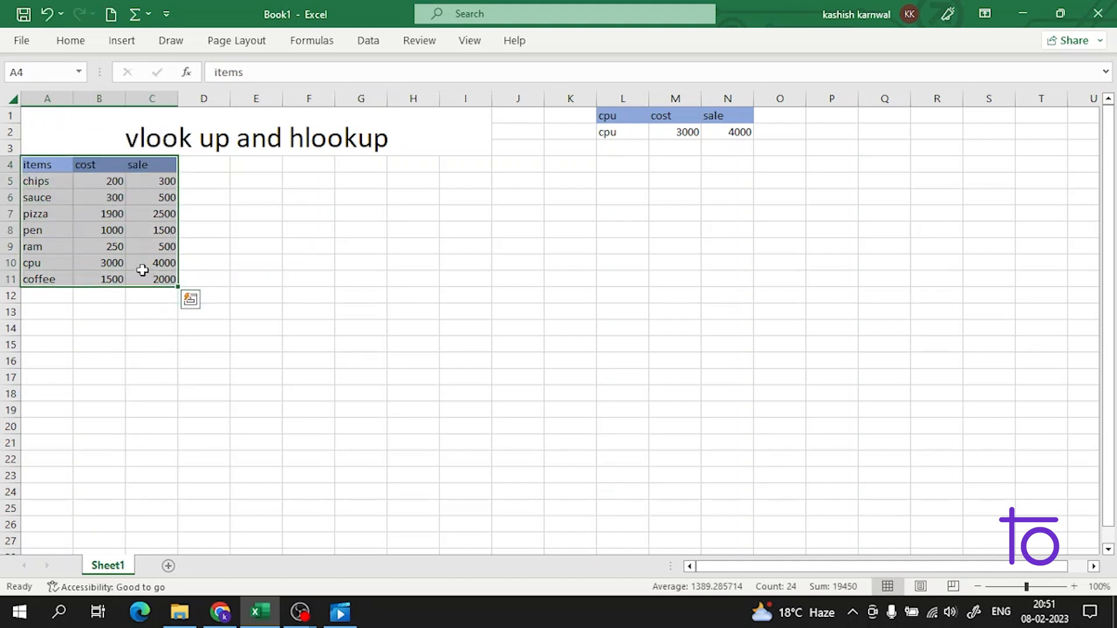
{"action": "key", "text": "ctrl+c"}
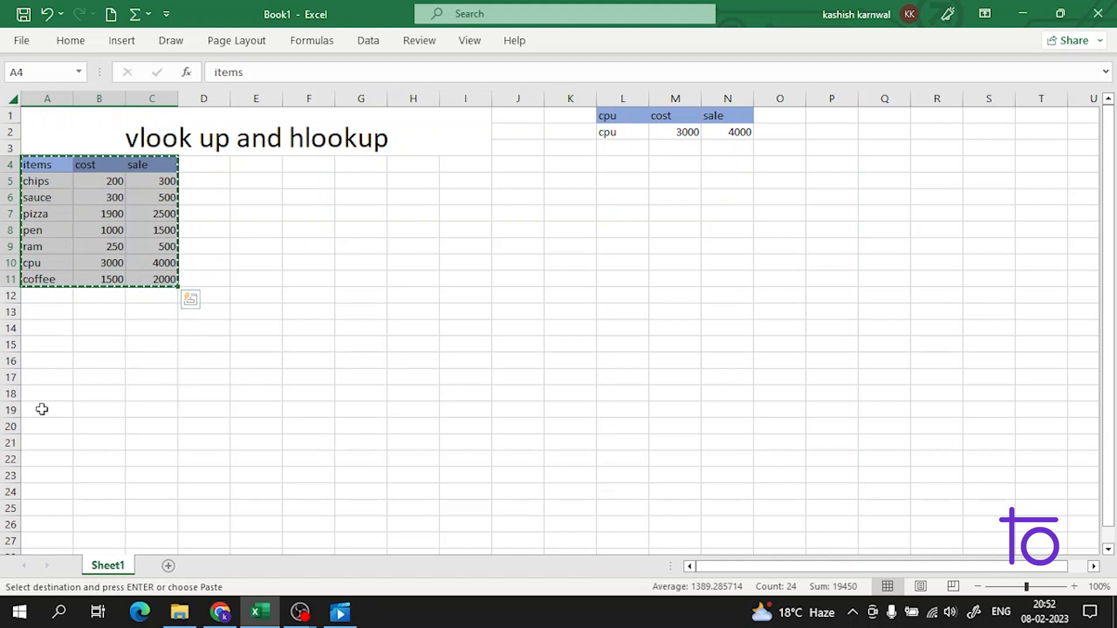
{"action": "left_click", "coordinate": [47, 387]}
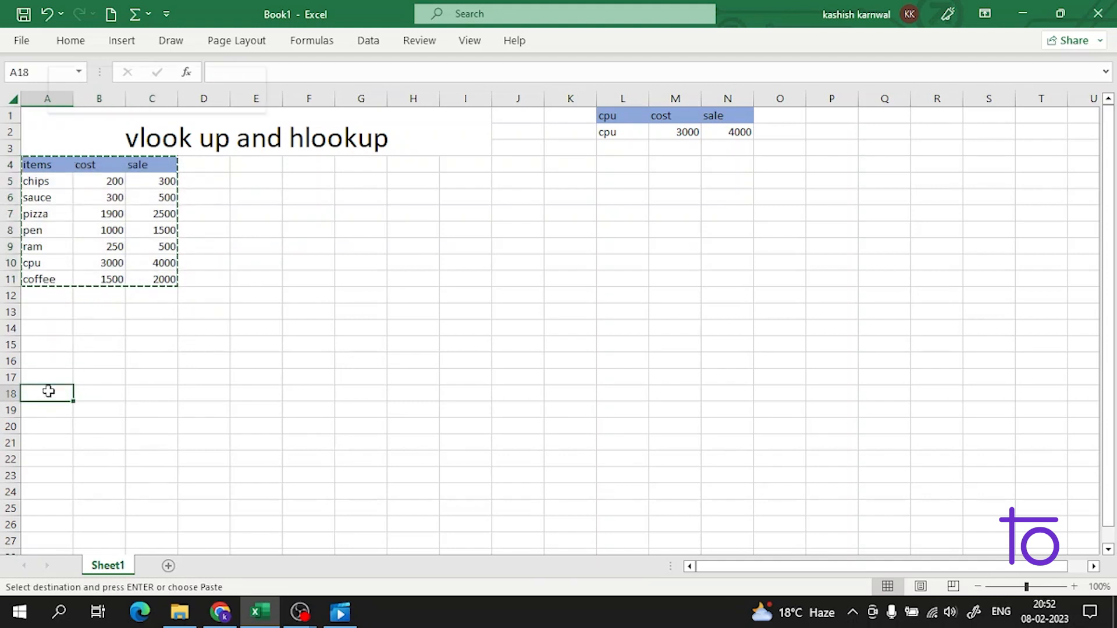
{"action": "right_click", "coordinate": [50, 394]}
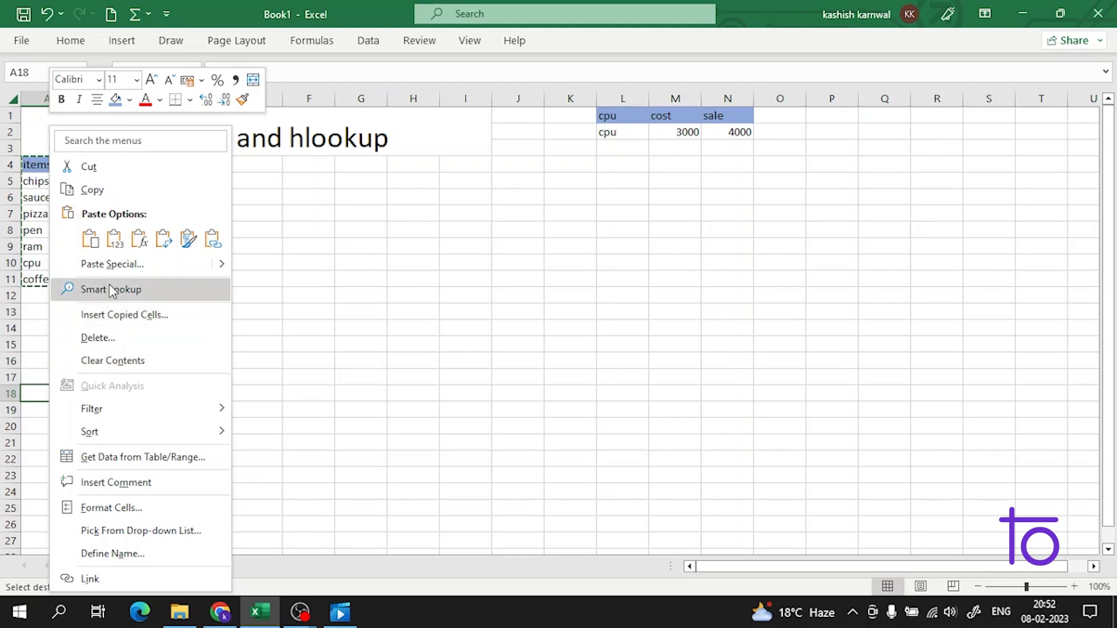
{"action": "left_click", "coordinate": [109, 264]}
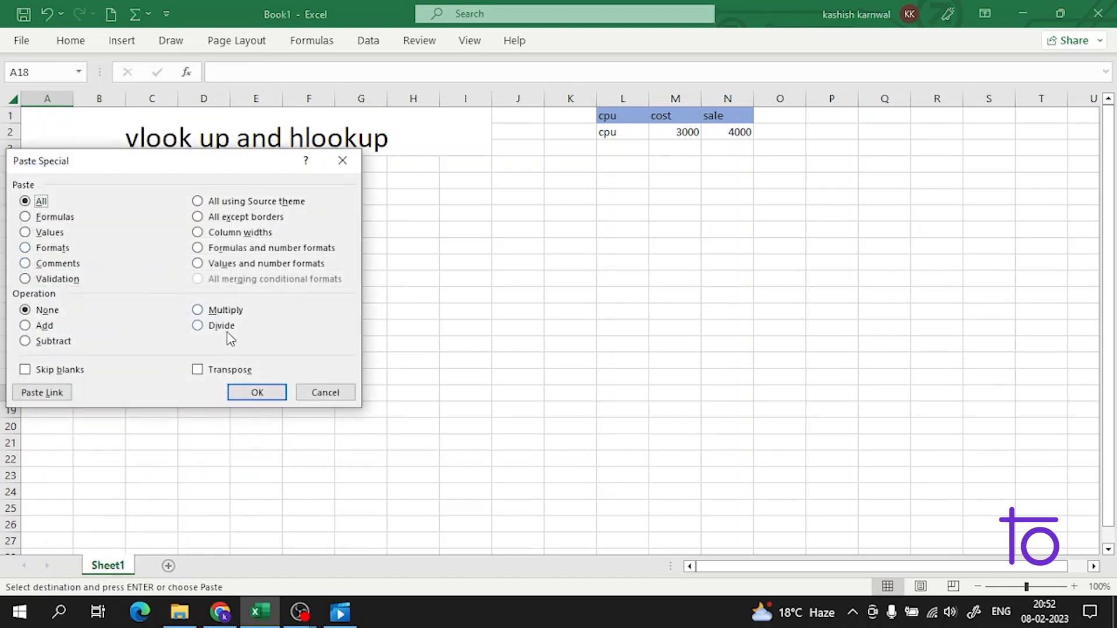
{"action": "left_click", "coordinate": [197, 371]}
{"action": "left_click", "coordinate": [239, 392]}
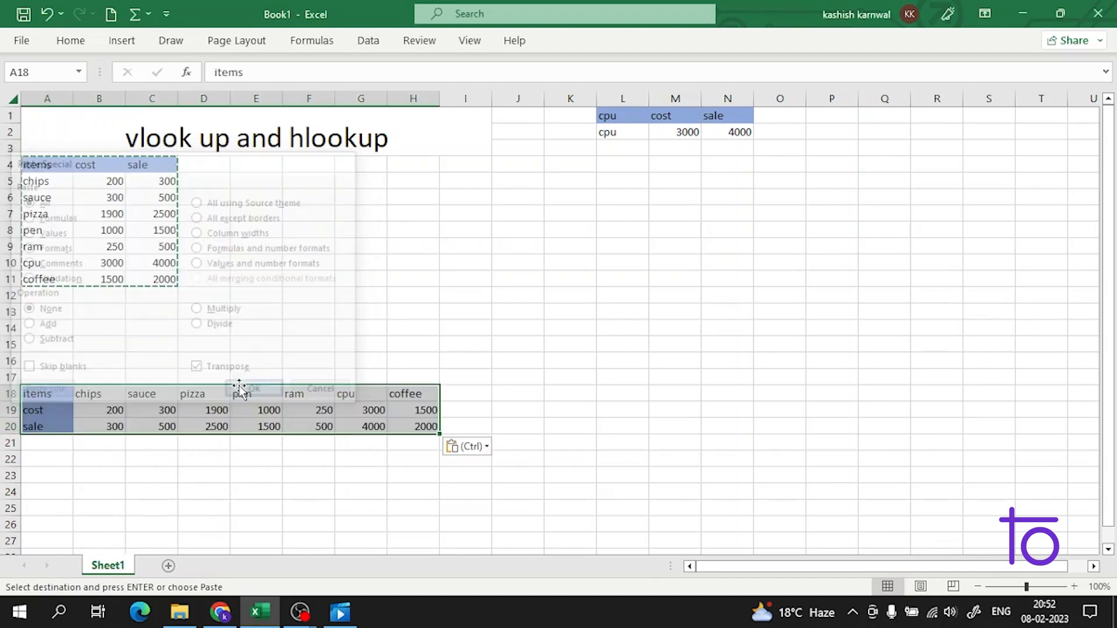
{"action": "left_click", "coordinate": [401, 330]}
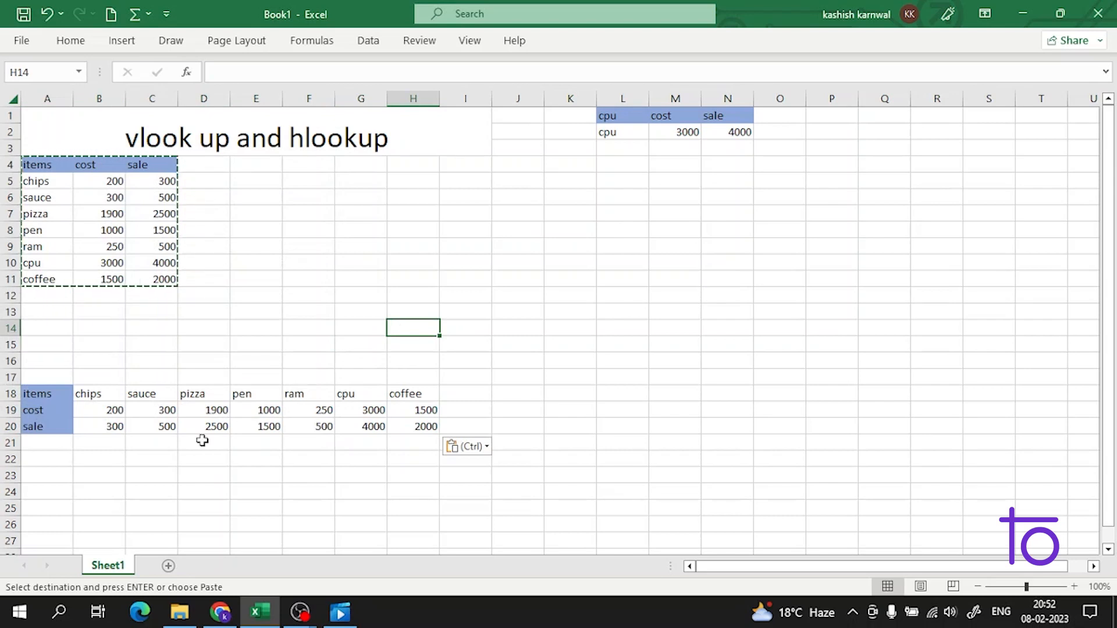
{"action": "left_click", "coordinate": [411, 228]}
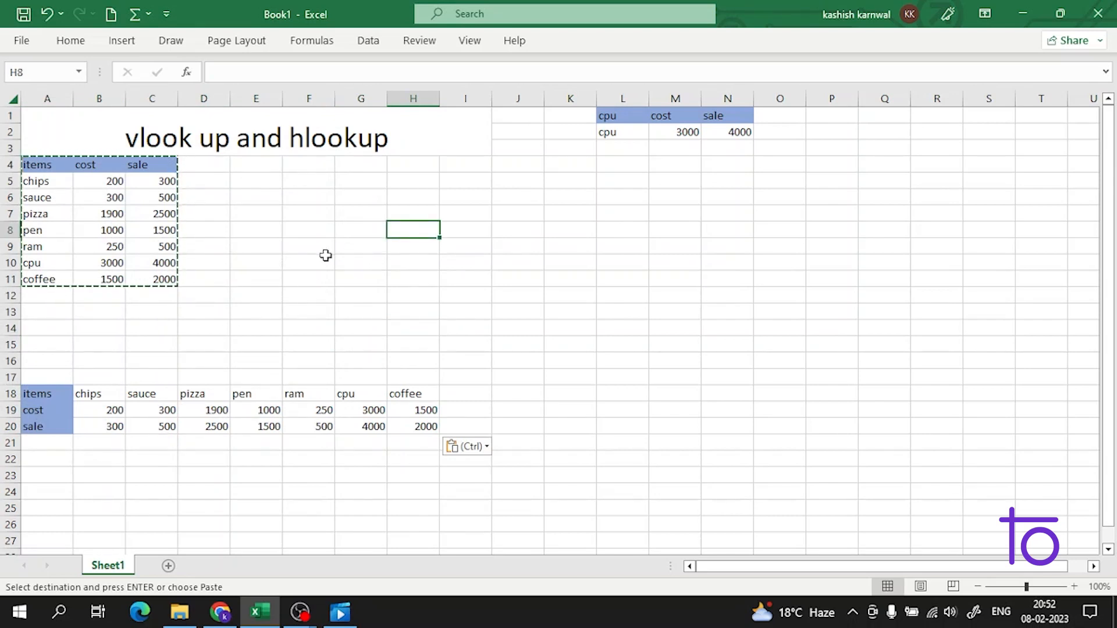
{"action": "left_click", "coordinate": [345, 218]}
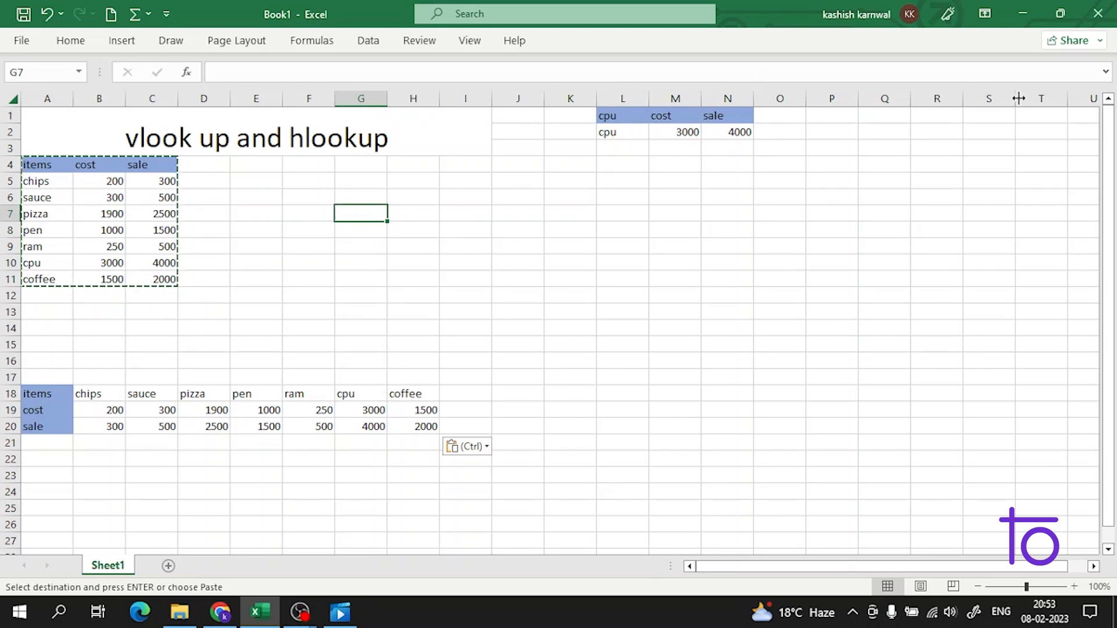
- Copy the items, cost and sale labels from A18:A20 and paste them at cell A26
{"action": "scroll", "coordinate": [217, 256], "scroll_direction": "down", "scroll_amount": 1}
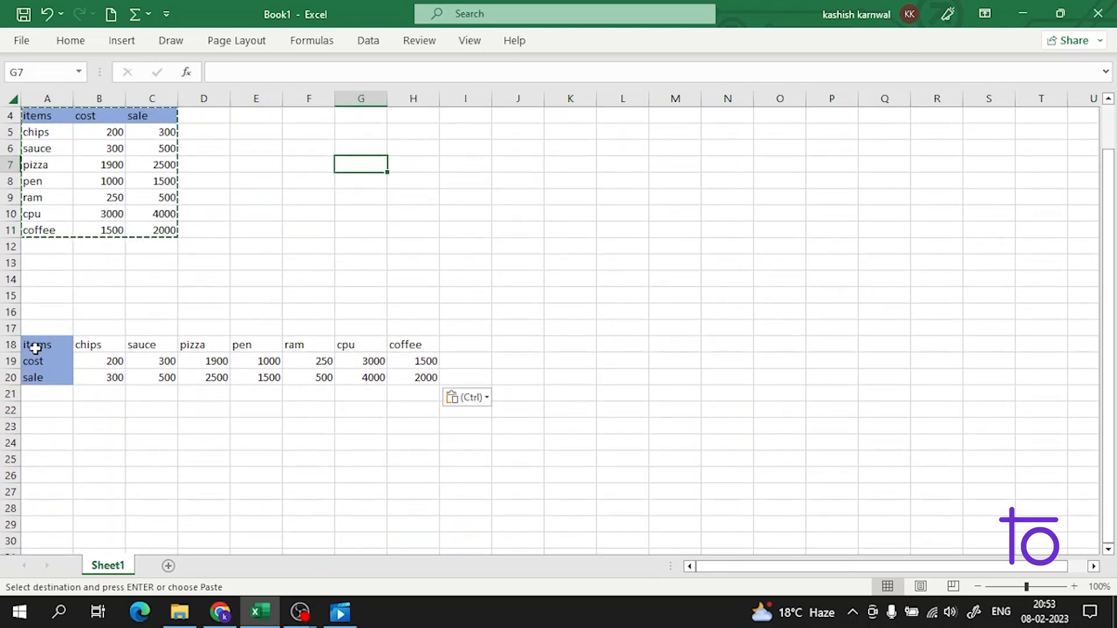
{"action": "left_click", "coordinate": [40, 344]}
{"action": "left_click_drag", "start_coordinate": [41, 343], "coordinate": [38, 372]}
{"action": "key", "text": "ctrl+c"}
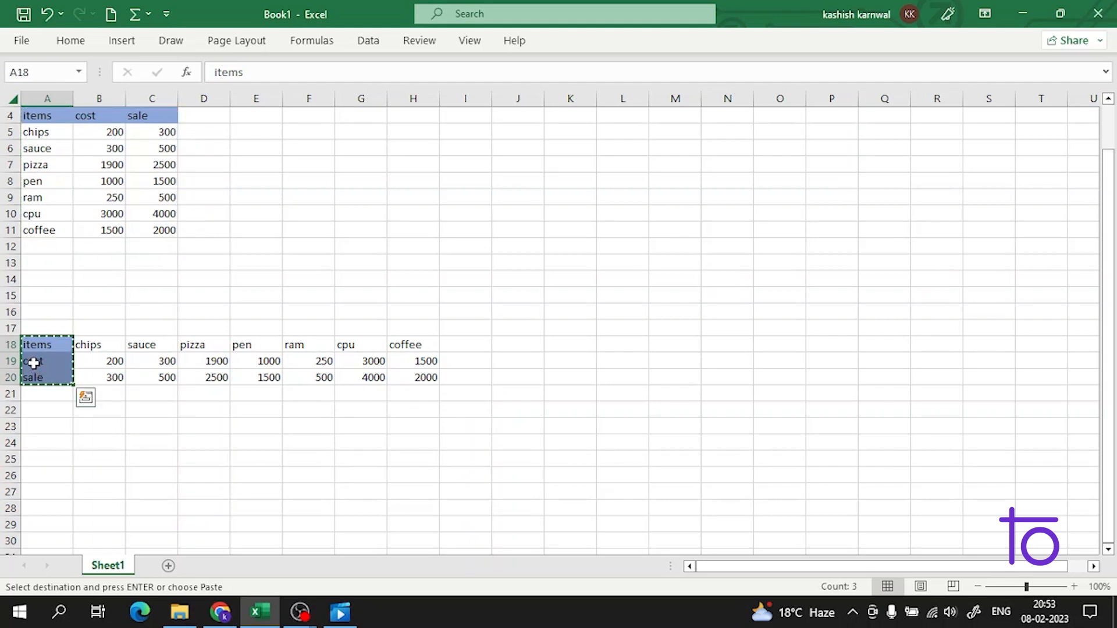
{"action": "left_click_drag", "start_coordinate": [39, 474], "coordinate": [41, 483]}
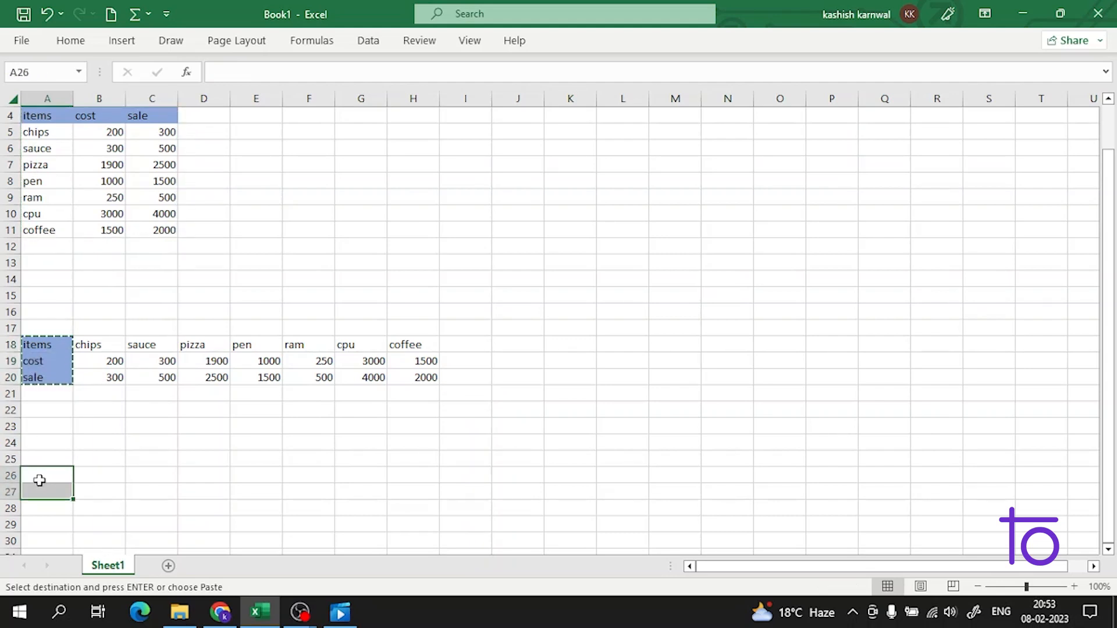
{"action": "left_click", "coordinate": [39, 477]}
{"action": "key", "text": "ctrl+v"}
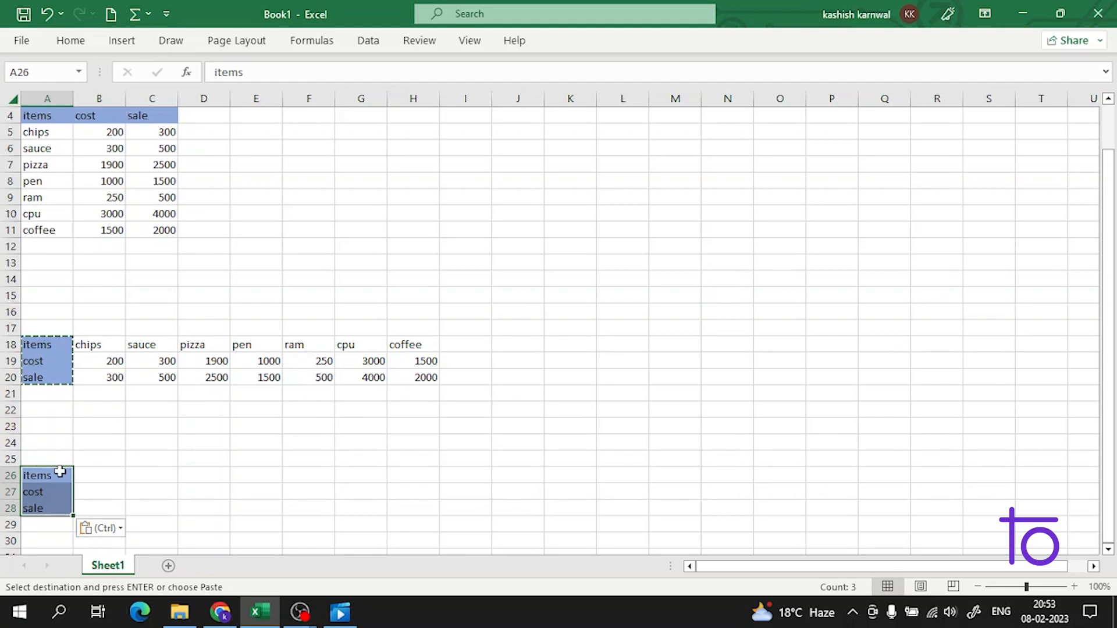
- Add a list data validation to cell A26 with source =$A$18:$H$18, and choose items from its list
{"action": "left_click", "coordinate": [62, 475]}
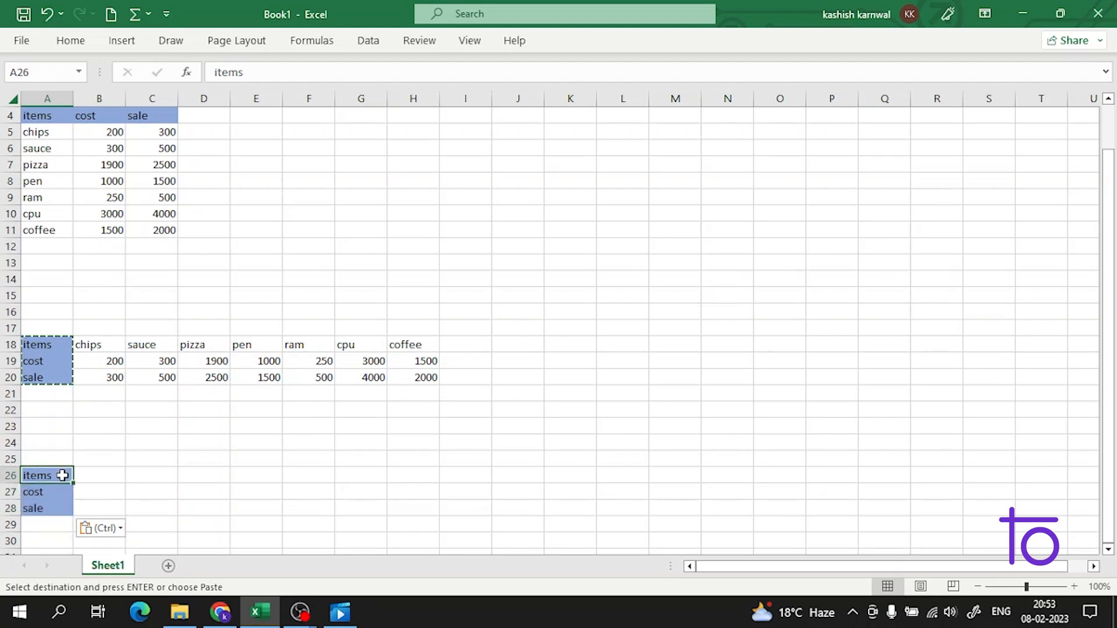
{"action": "left_click", "coordinate": [369, 41]}
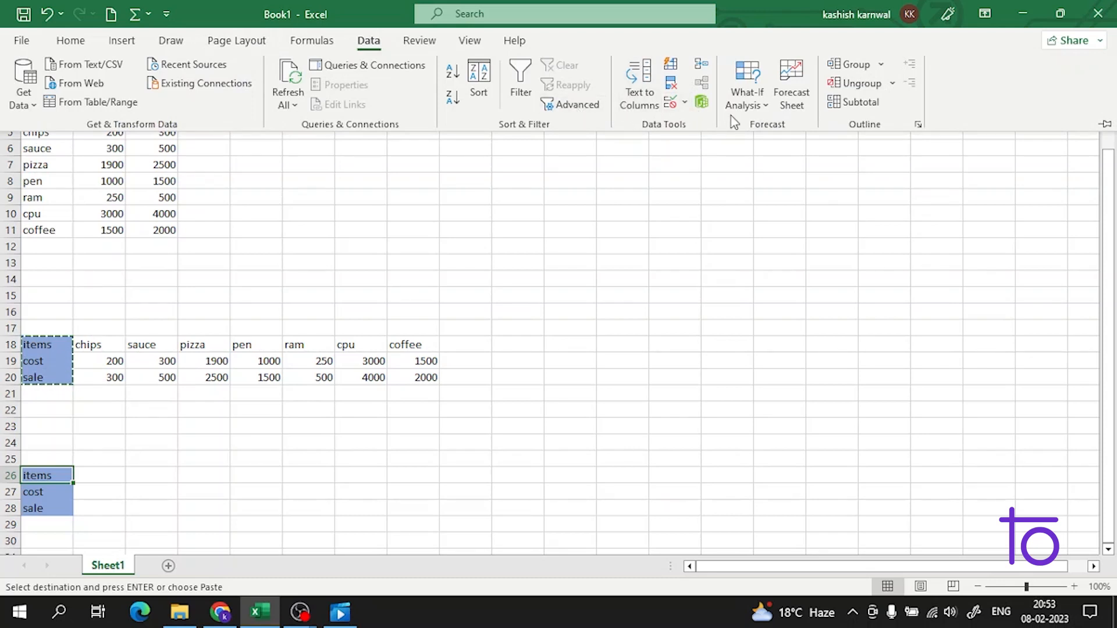
{"action": "left_click", "coordinate": [683, 104]}
{"action": "left_click", "coordinate": [684, 125]}
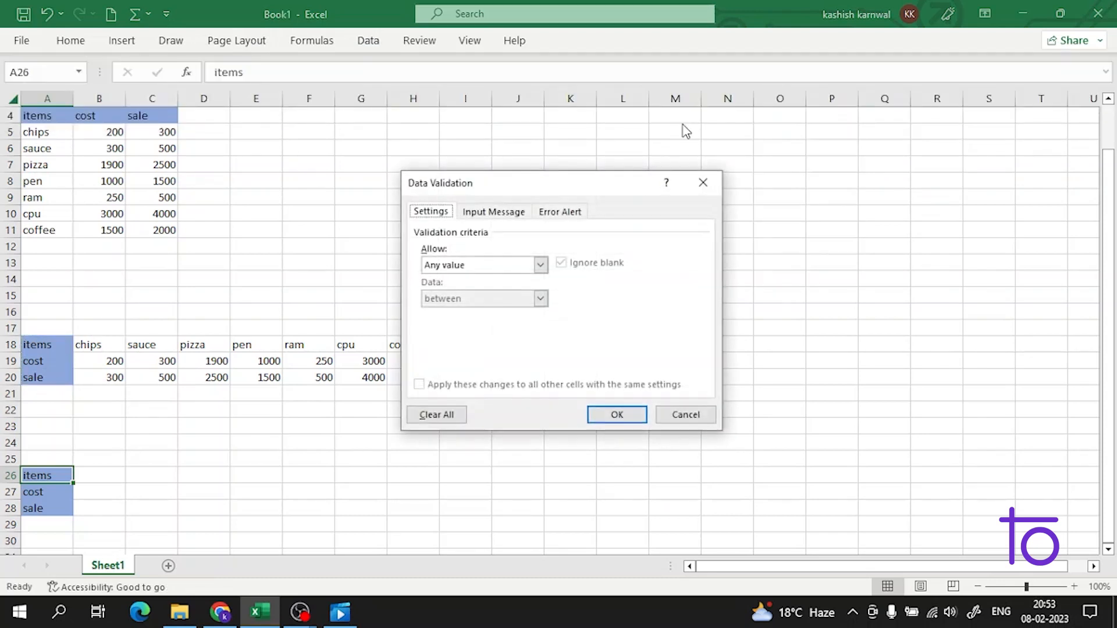
{"action": "left_click", "coordinate": [535, 262]}
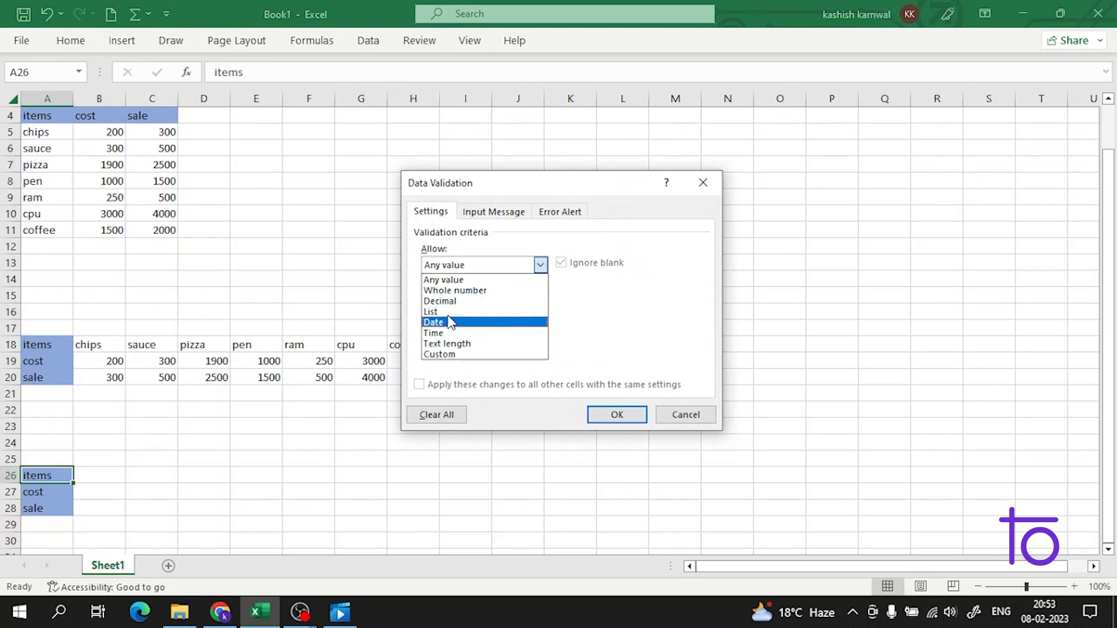
{"action": "left_click", "coordinate": [448, 312]}
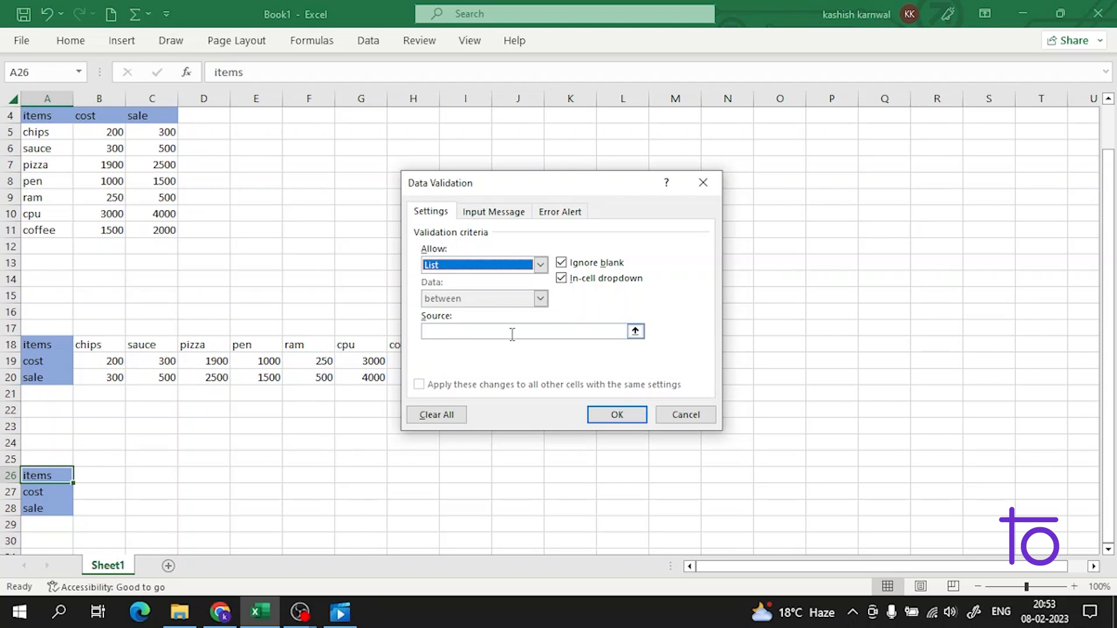
{"action": "left_click", "coordinate": [515, 331]}
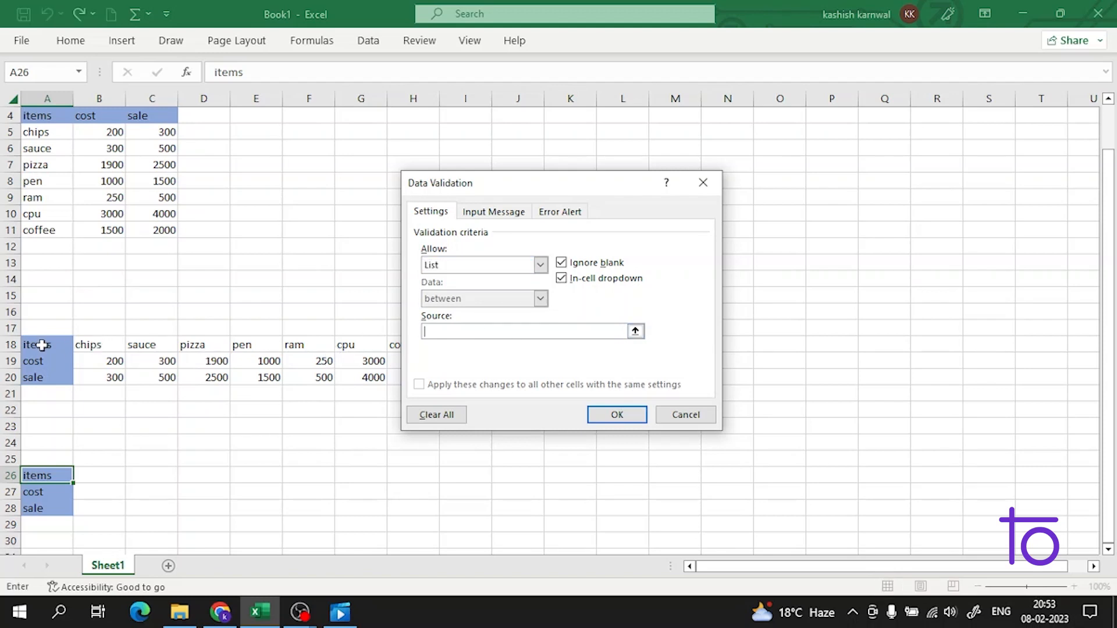
{"action": "left_click_drag", "start_coordinate": [42, 345], "coordinate": [437, 355]}
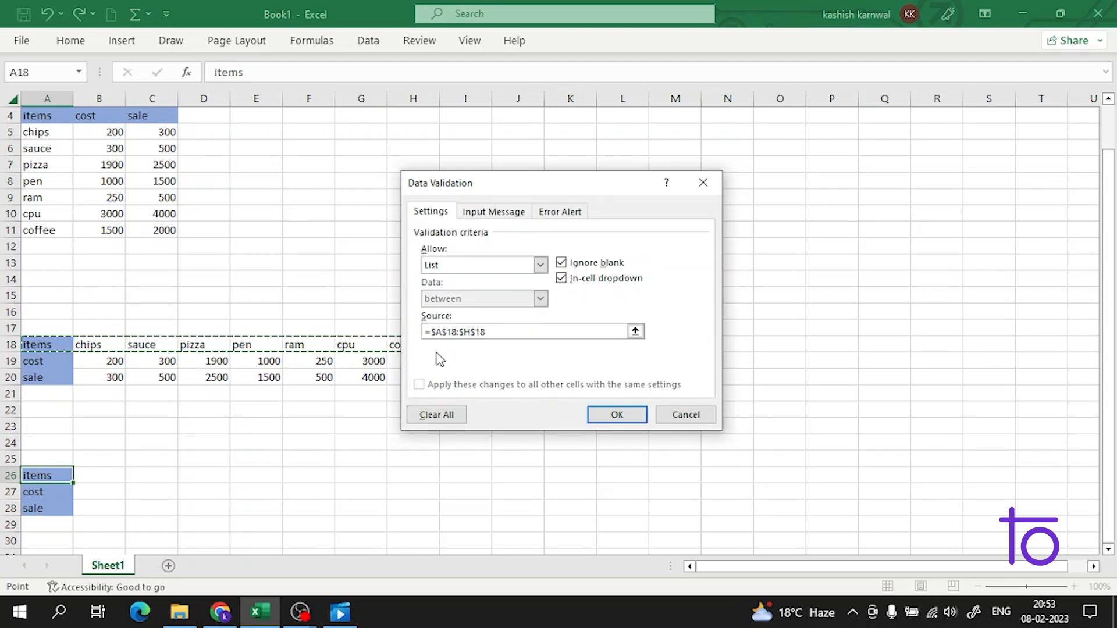
{"action": "left_click", "coordinate": [614, 415]}
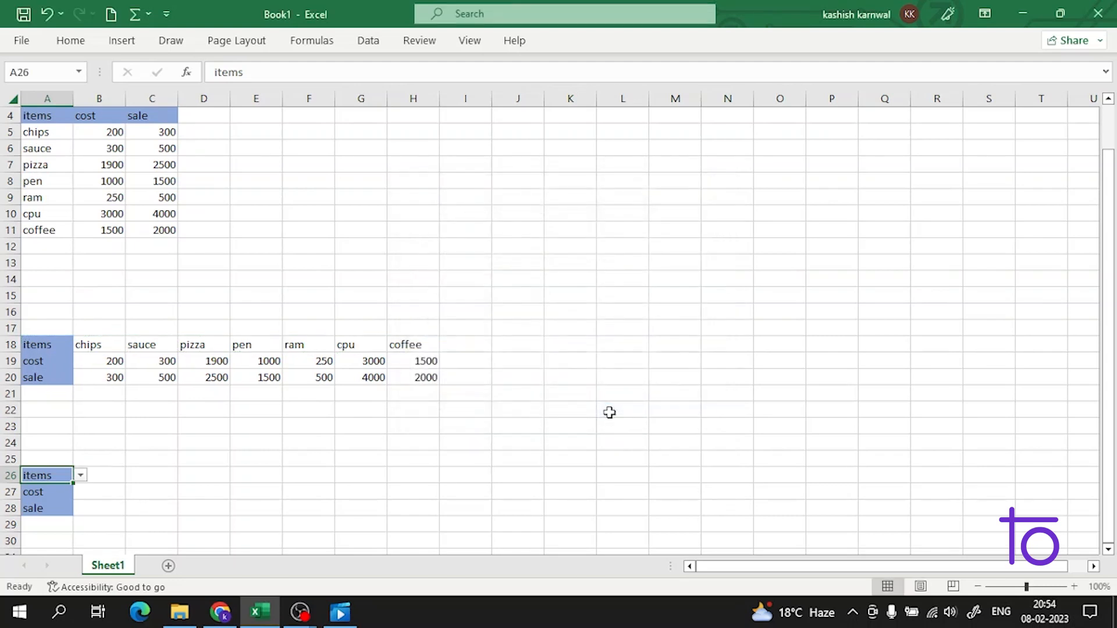
{"action": "left_click", "coordinate": [81, 475]}
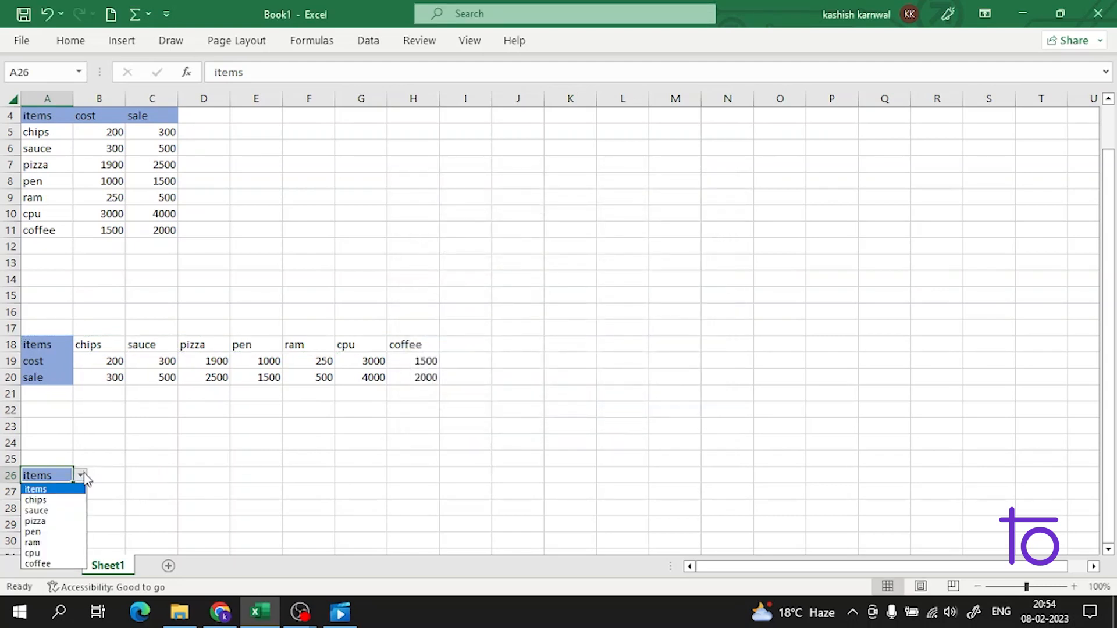
{"action": "left_click", "coordinate": [65, 489]}
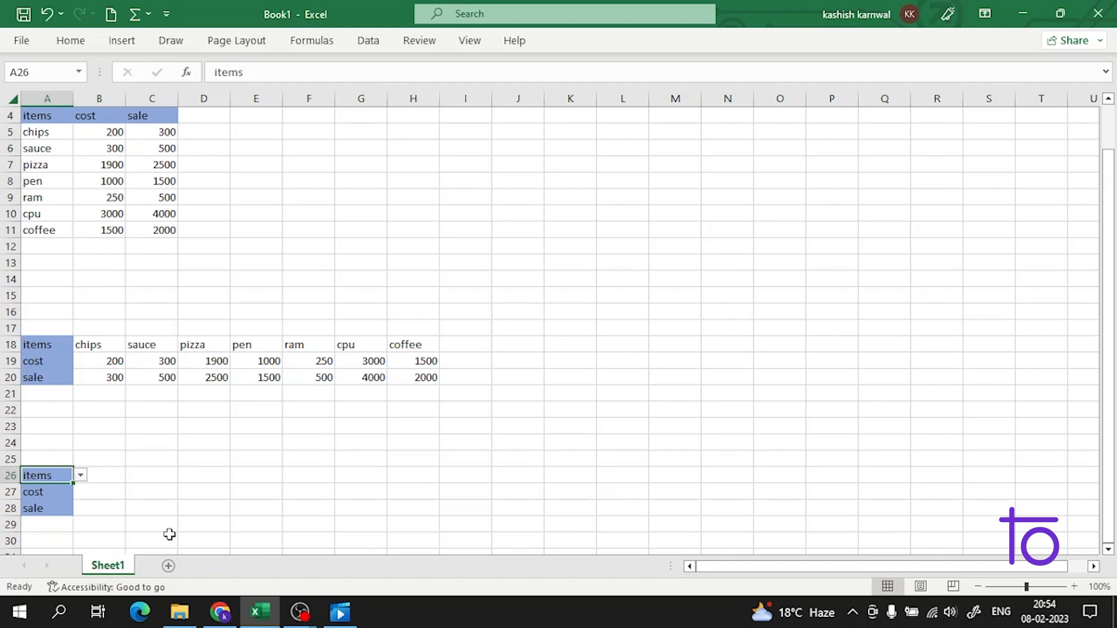
- Enter an HLOOKUP in cell B26 with lookup value A26, table array A18:H20, row index 1 and range lookup 0
{"action": "left_click", "coordinate": [103, 473]}
{"action": "type", "text": "="}
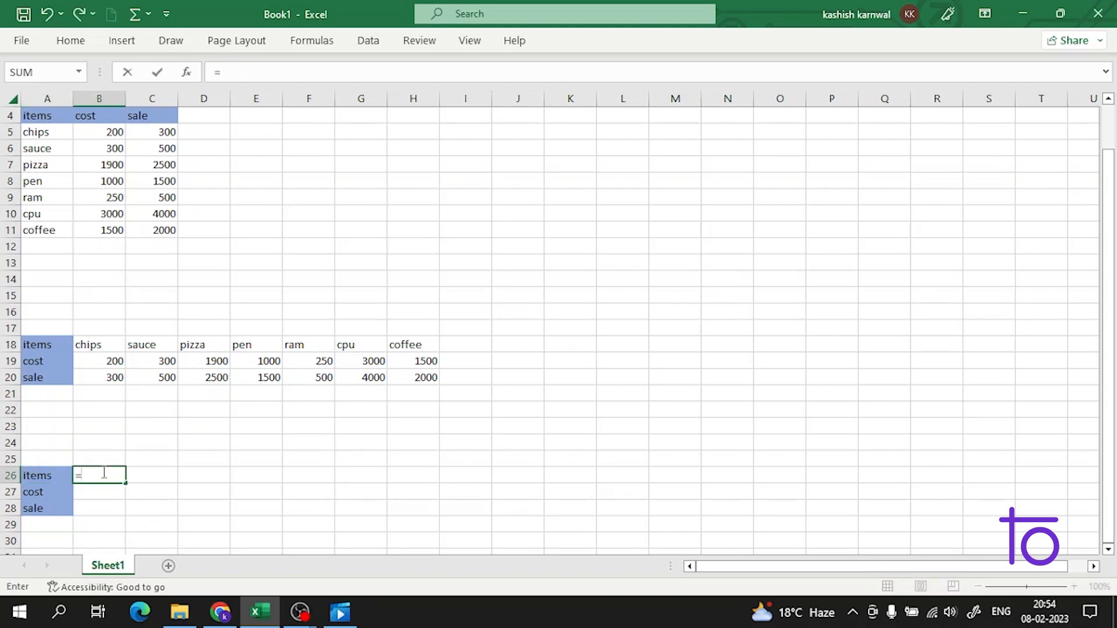
{"action": "type", "text": "hloo"}
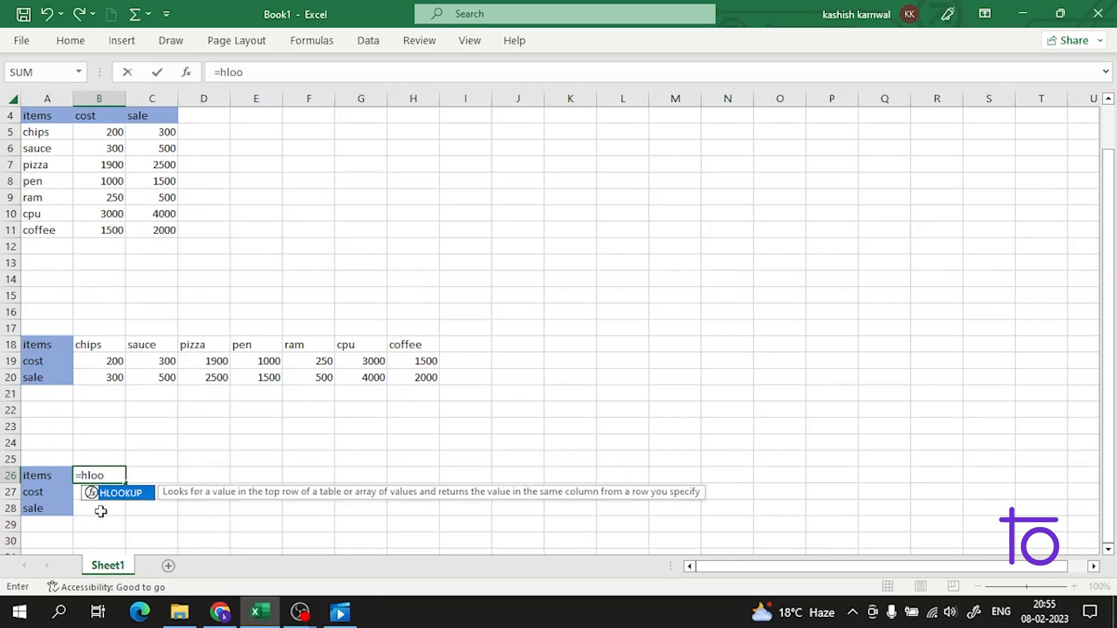
{"action": "double_click", "coordinate": [98, 494]}
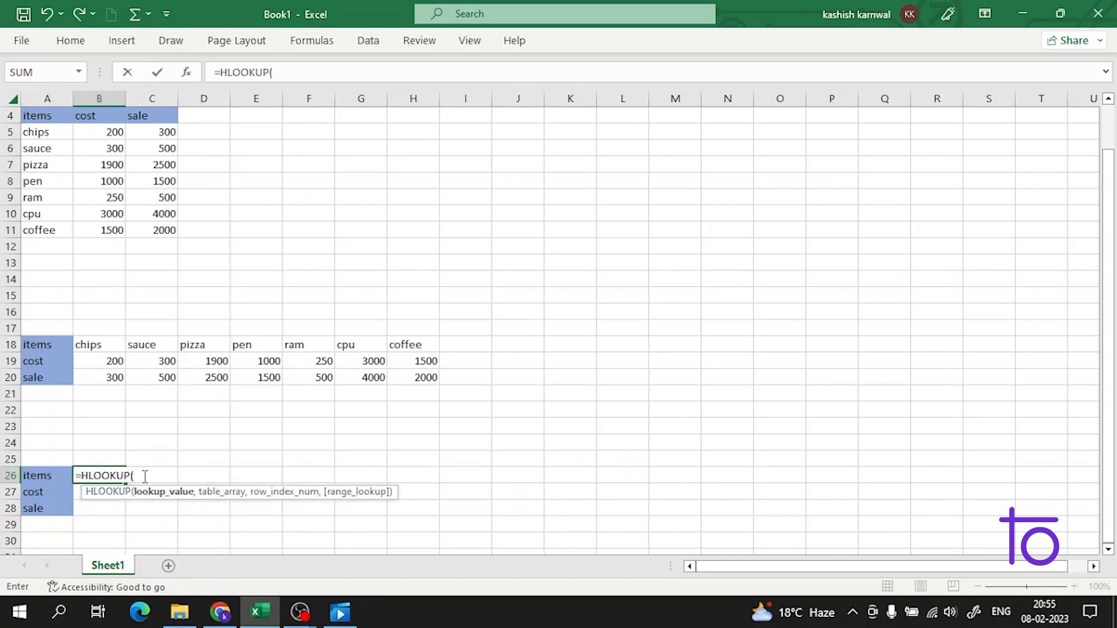
{"action": "key", "text": "BackSpace"}
{"action": "key", "text": "ctrl+a"}
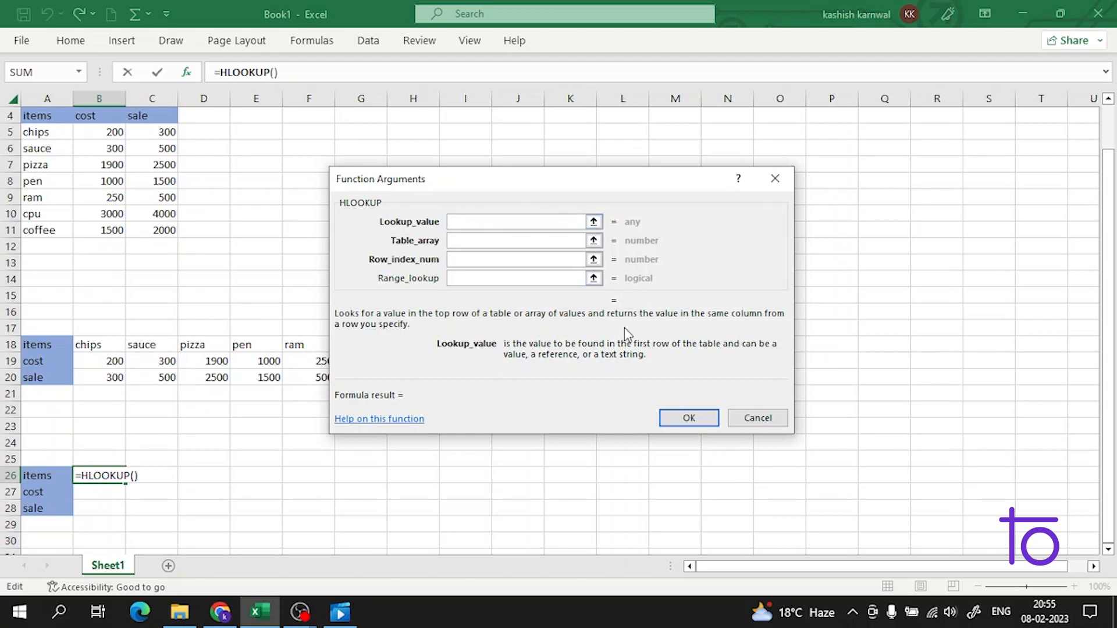
{"action": "left_click", "coordinate": [43, 476]}
{"action": "left_click", "coordinate": [493, 240]}
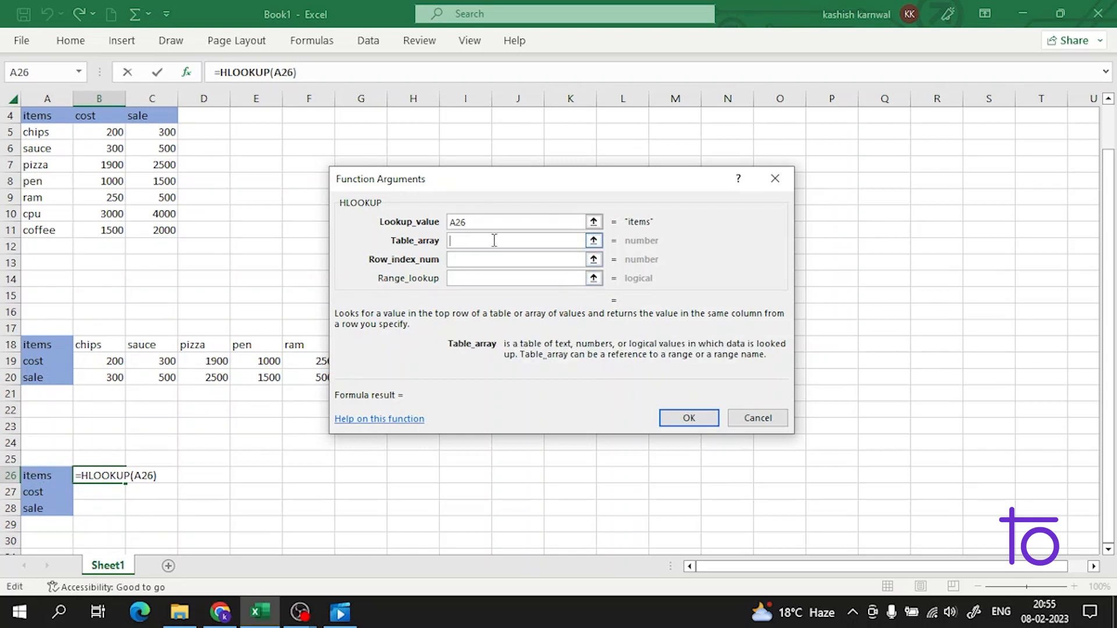
{"action": "left_click_drag", "start_coordinate": [47, 344], "coordinate": [444, 378]}
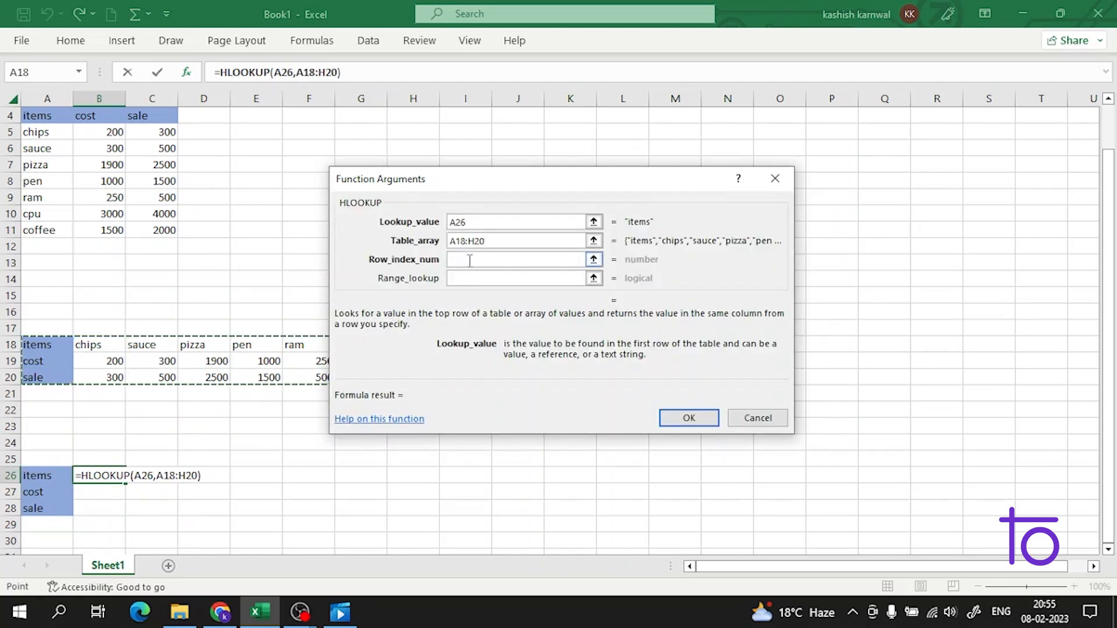
{"action": "left_click", "coordinate": [491, 256]}
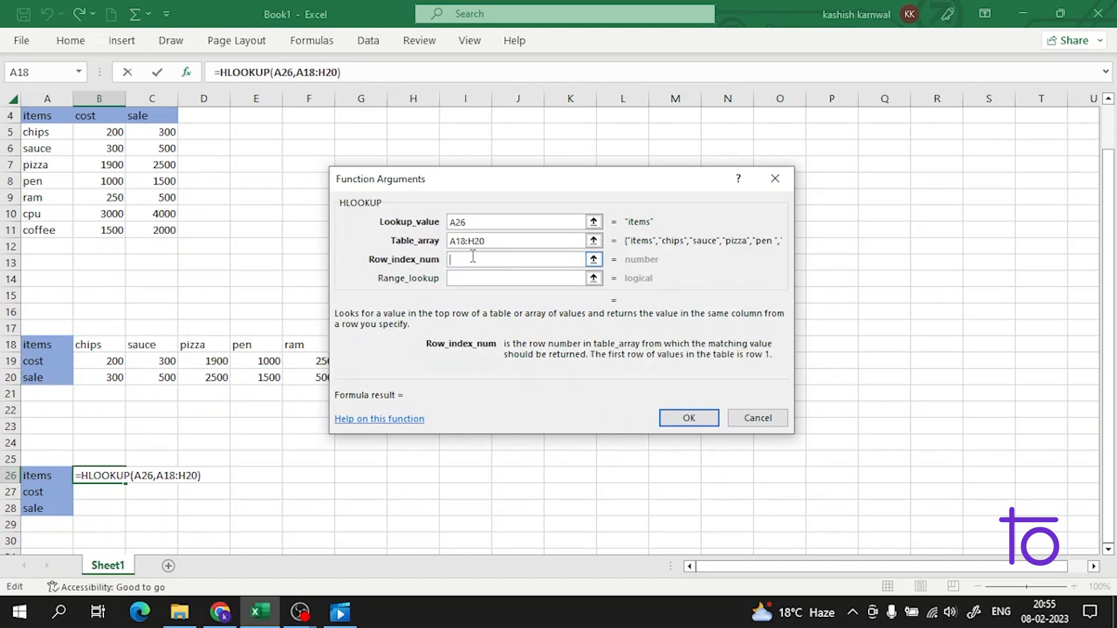
{"action": "type", "text": "1"}
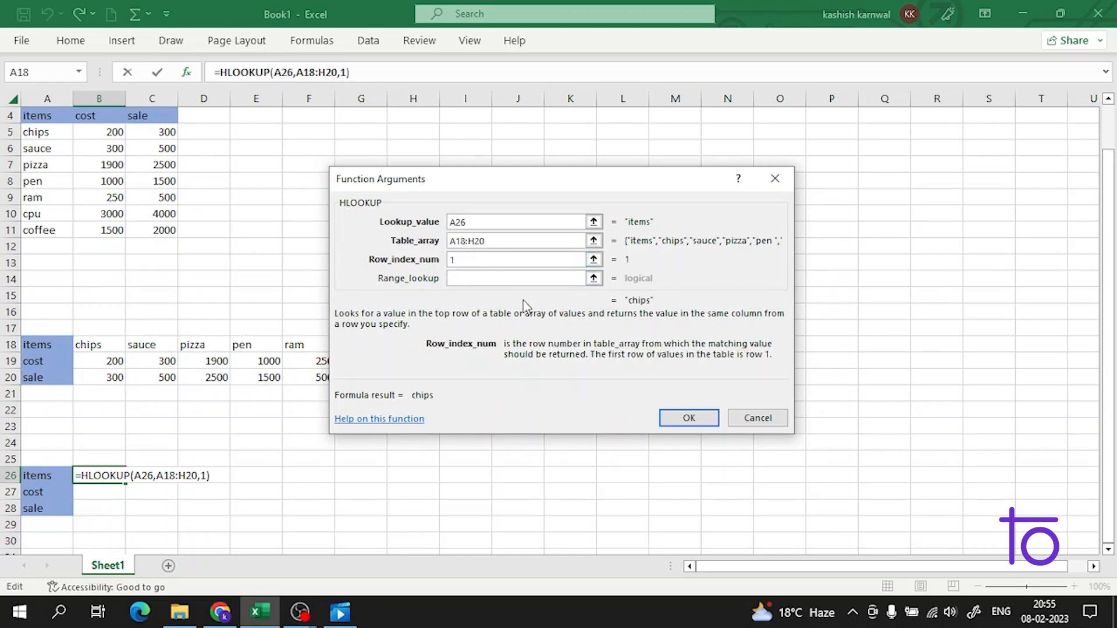
{"action": "left_click", "coordinate": [537, 275]}
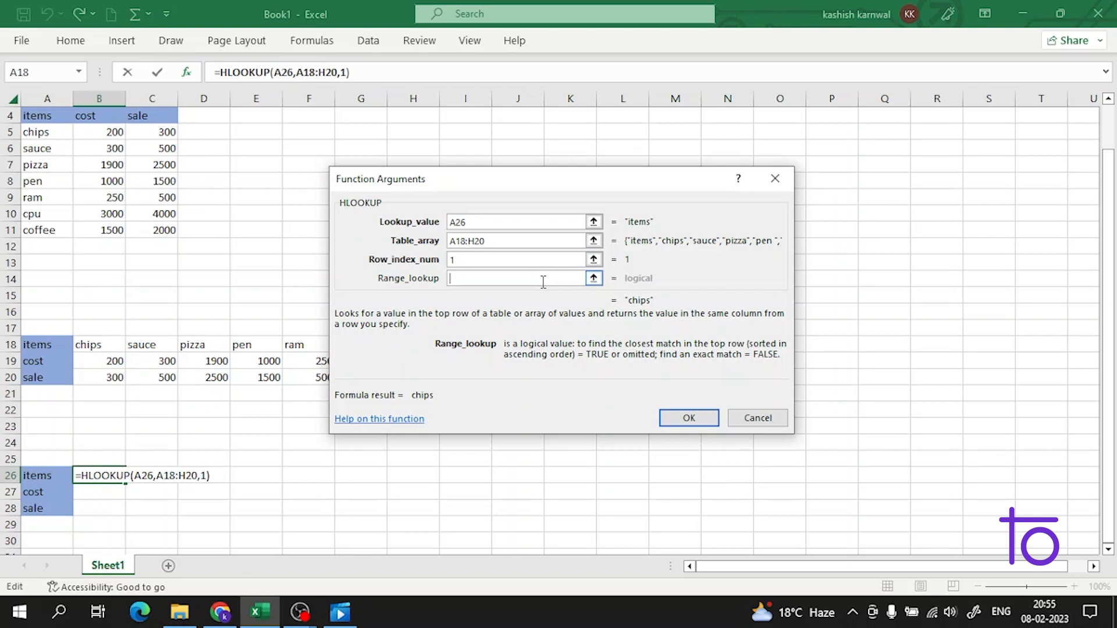
{"action": "type", "text": "0"}
{"action": "left_click", "coordinate": [689, 418]}
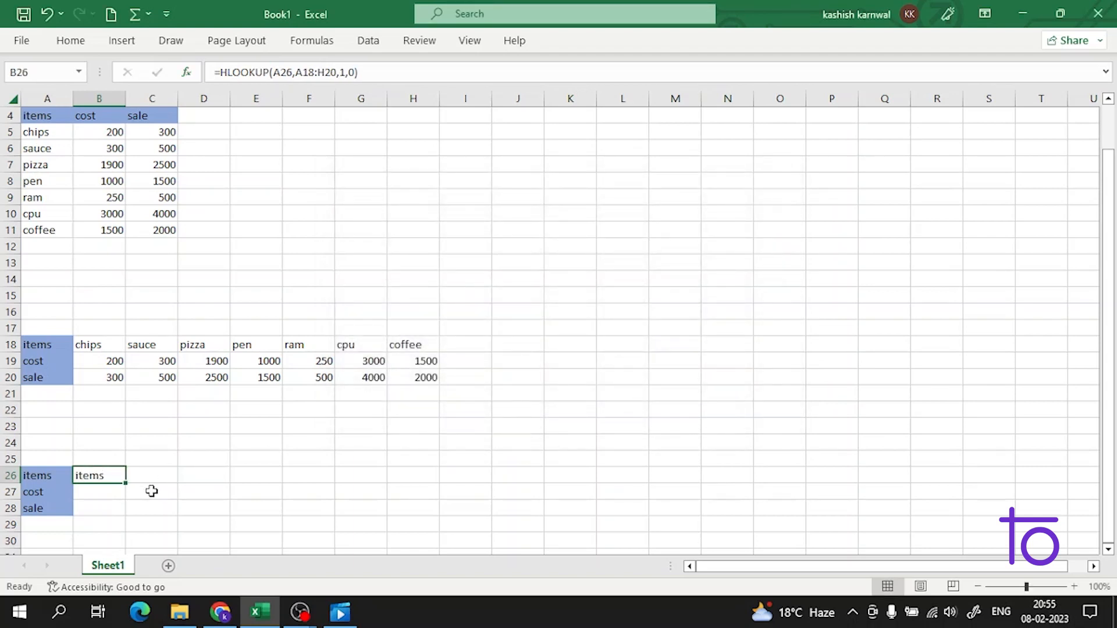
- Enter an HLOOKUP in cell B27 with lookup value A26, table array A18:H20, row index 2 and range lookup 0
{"action": "left_click", "coordinate": [93, 494]}
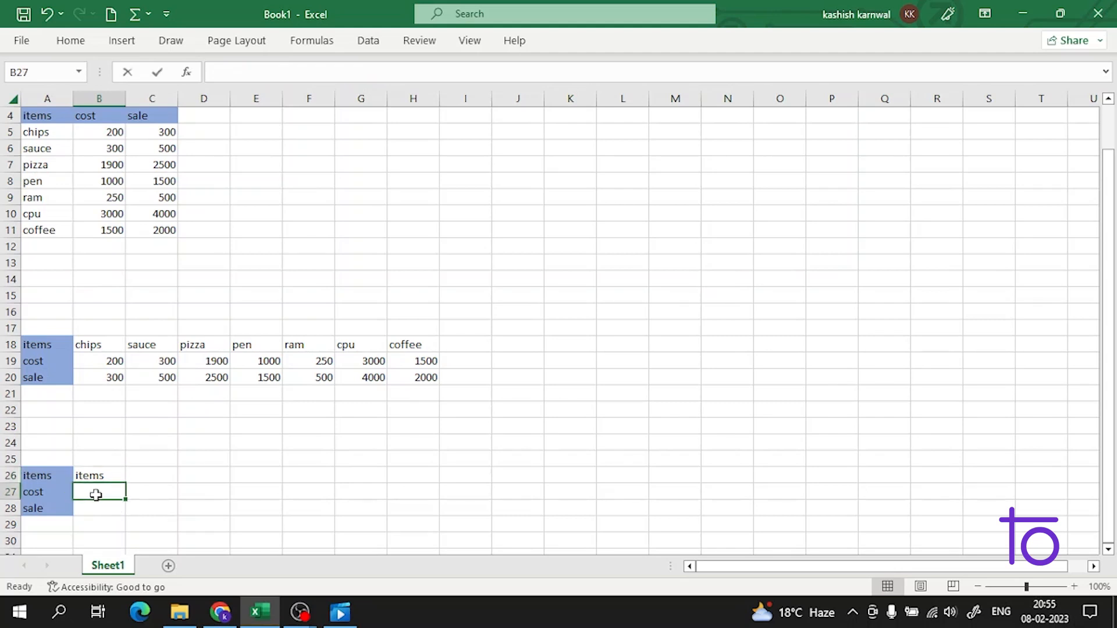
{"action": "type", "text": "=h"}
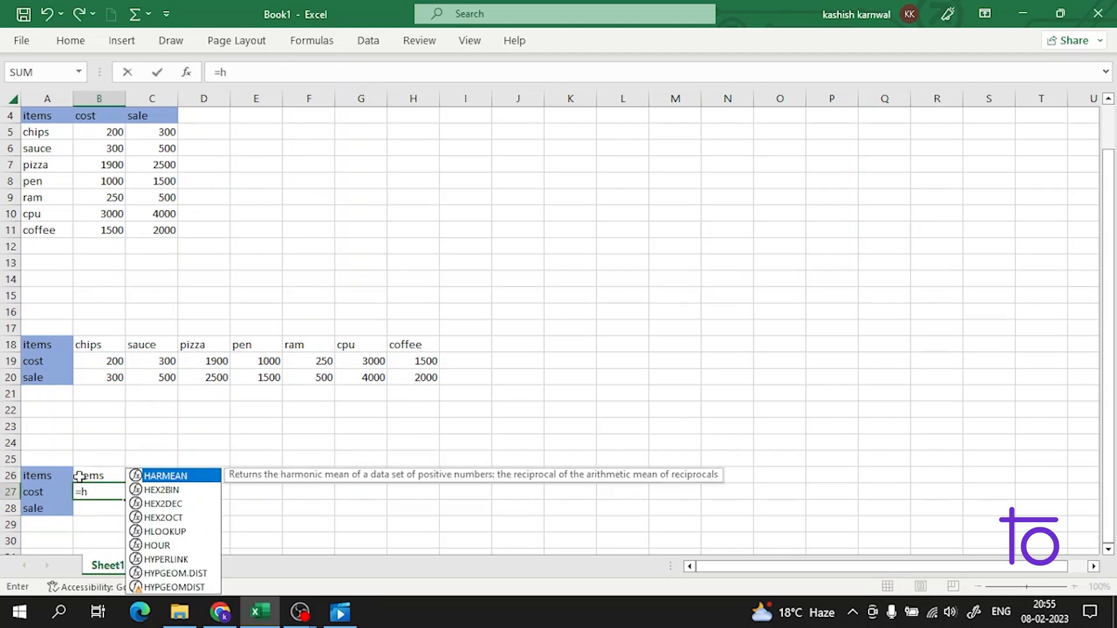
{"action": "type", "text": "loo"}
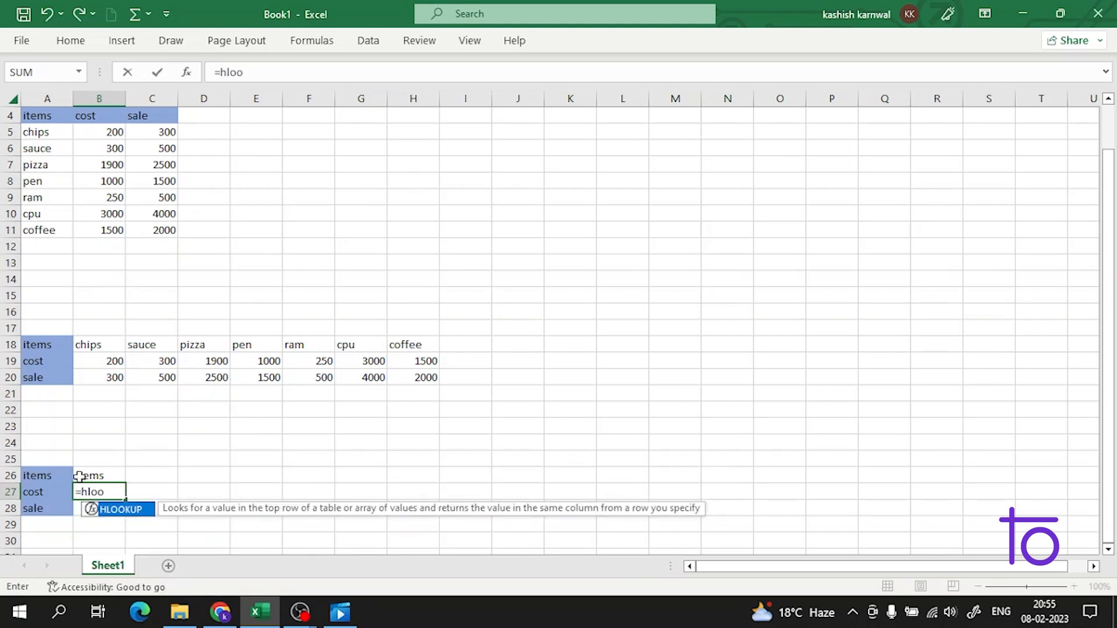
{"action": "double_click", "coordinate": [93, 510]}
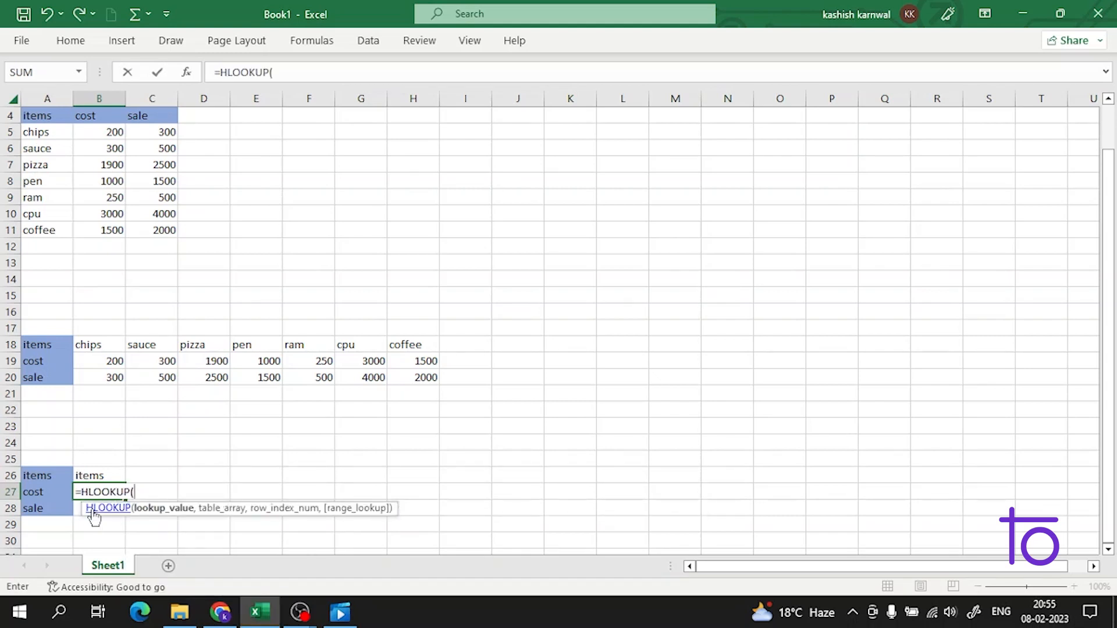
{"action": "key", "text": "BackSpace"}
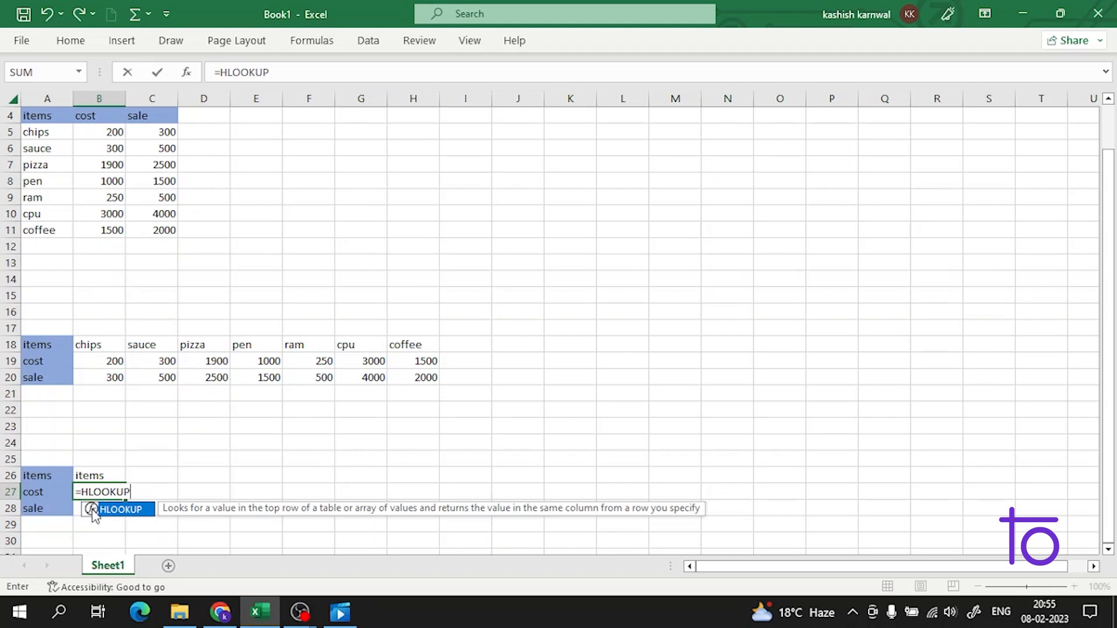
{"action": "key", "text": "ctrl+a"}
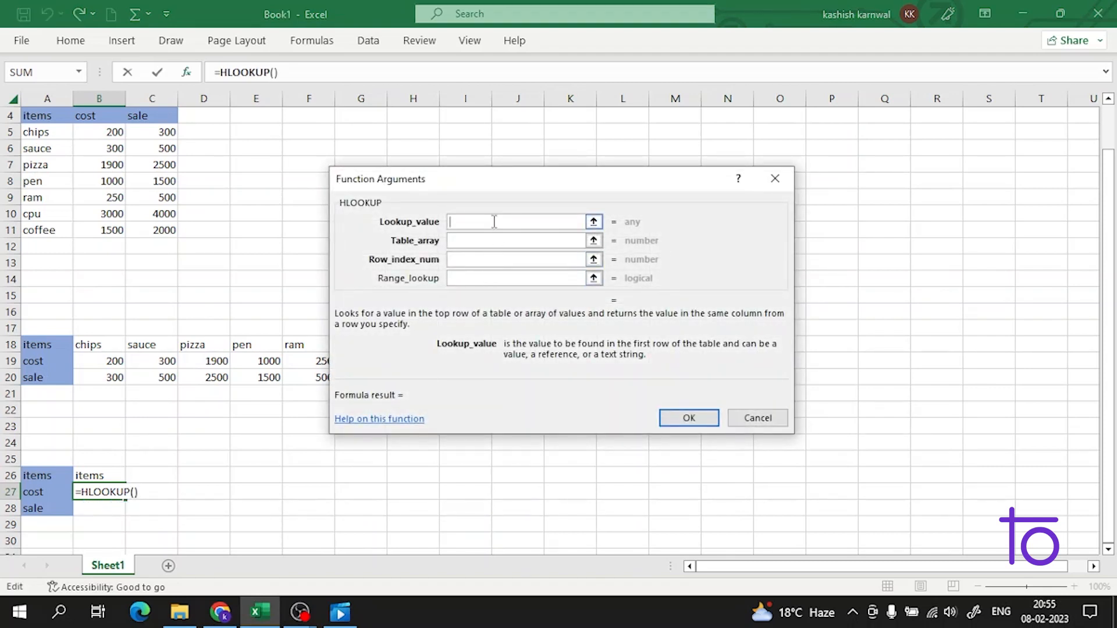
{"action": "left_click", "coordinate": [27, 475]}
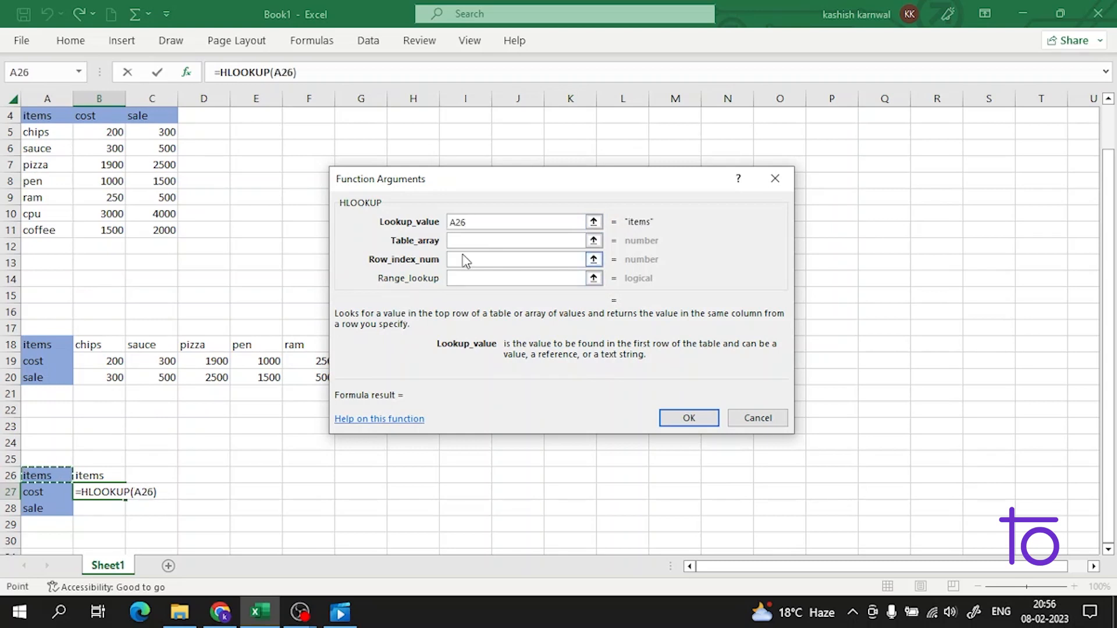
{"action": "left_click", "coordinate": [481, 240]}
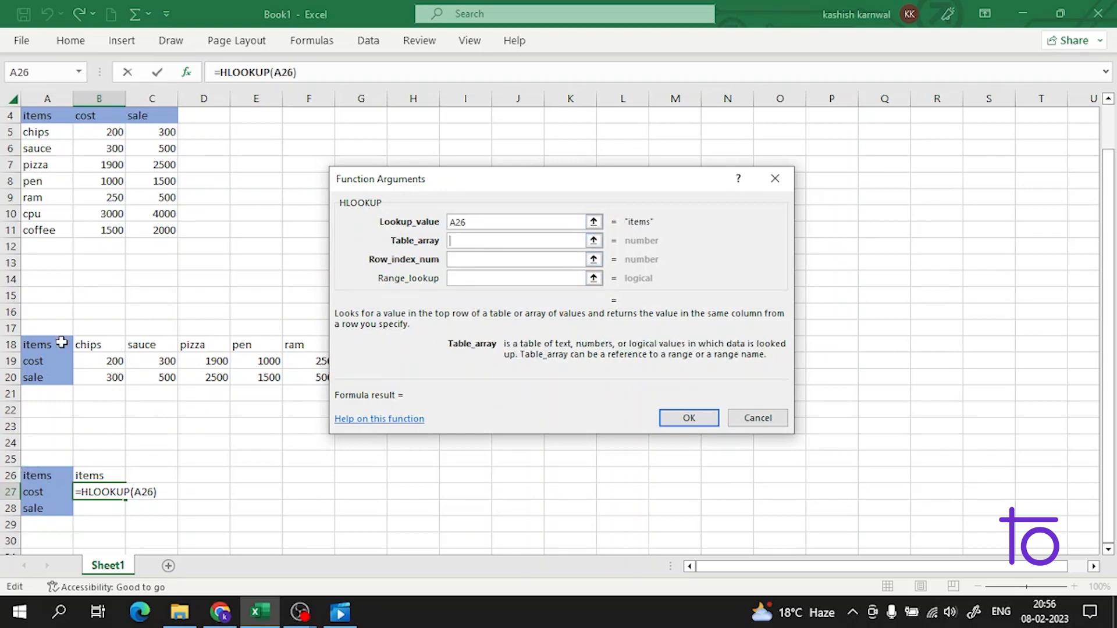
{"action": "left_click_drag", "start_coordinate": [61, 344], "coordinate": [425, 377]}
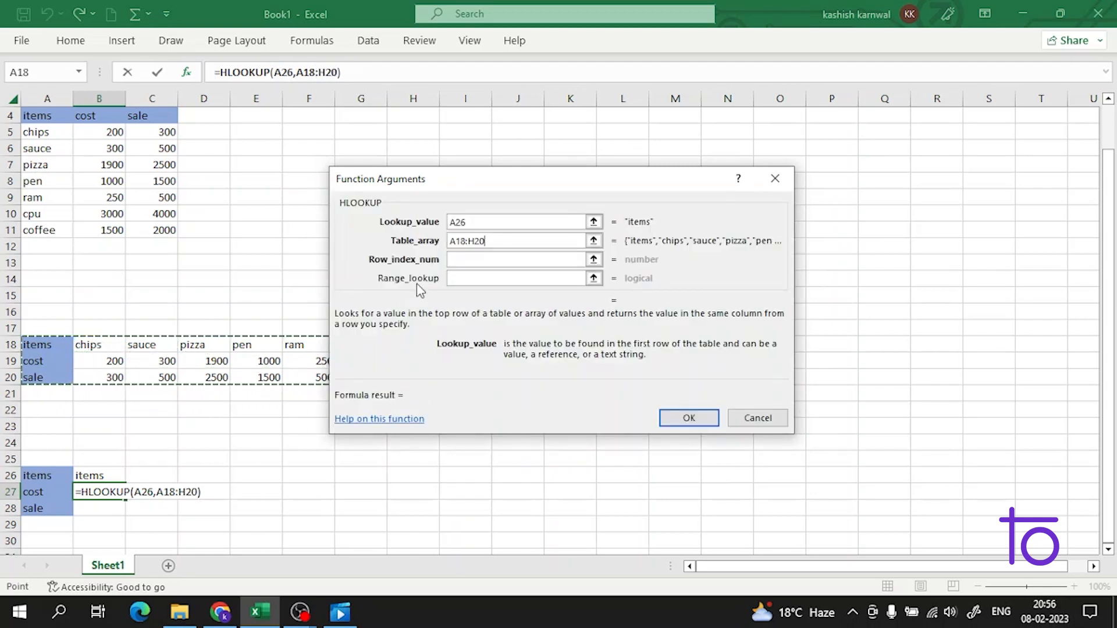
{"action": "left_click", "coordinate": [519, 260]}
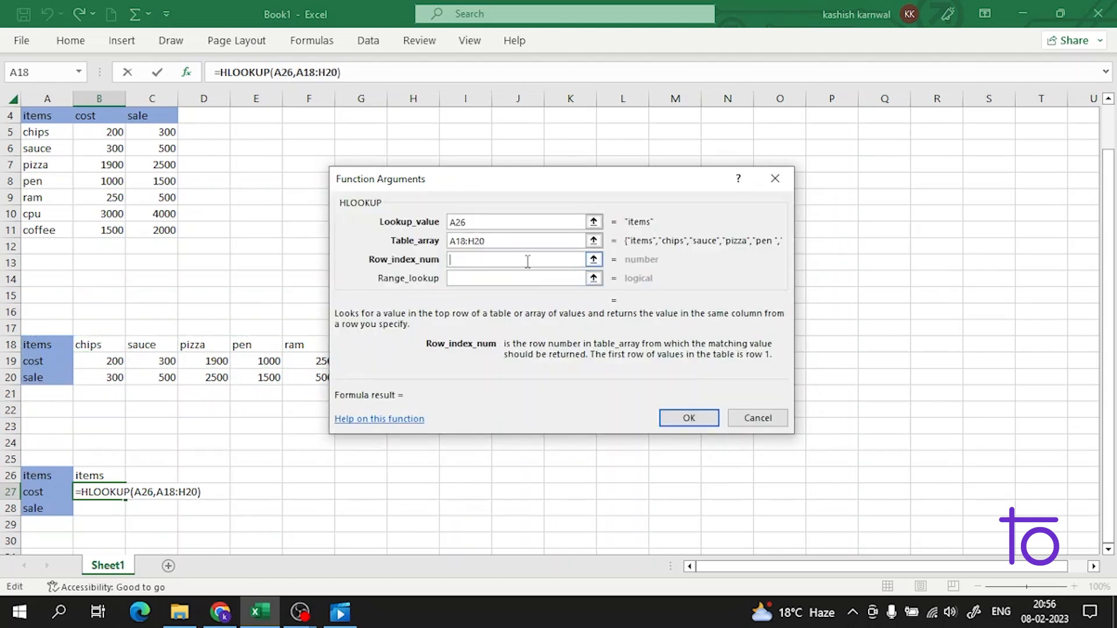
{"action": "type", "text": "2"}
{"action": "left_click", "coordinate": [521, 279]}
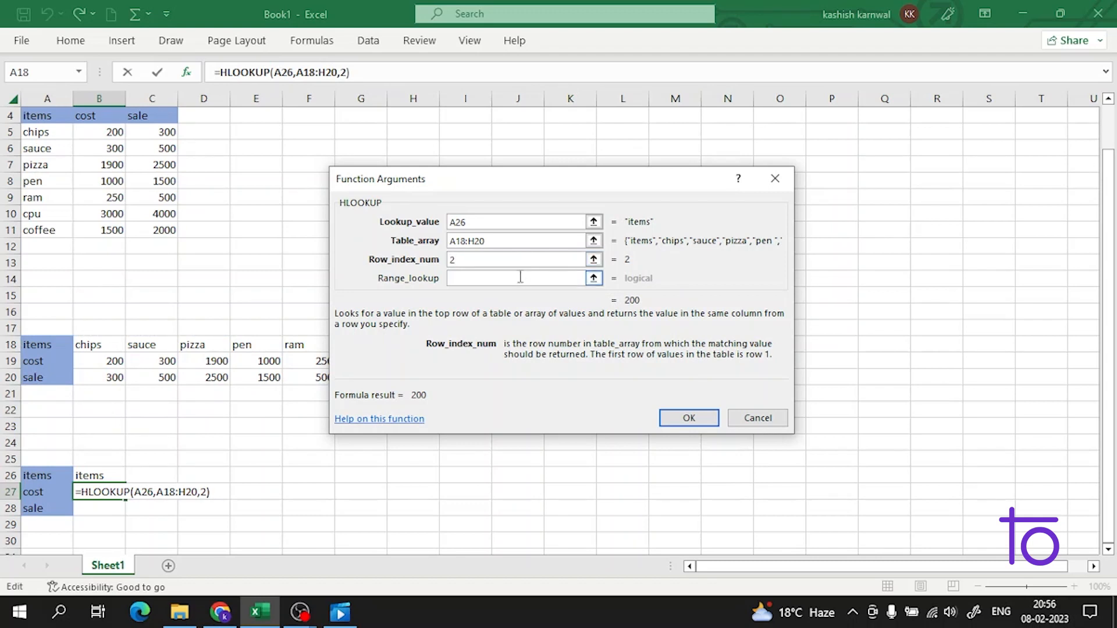
{"action": "type", "text": "0"}
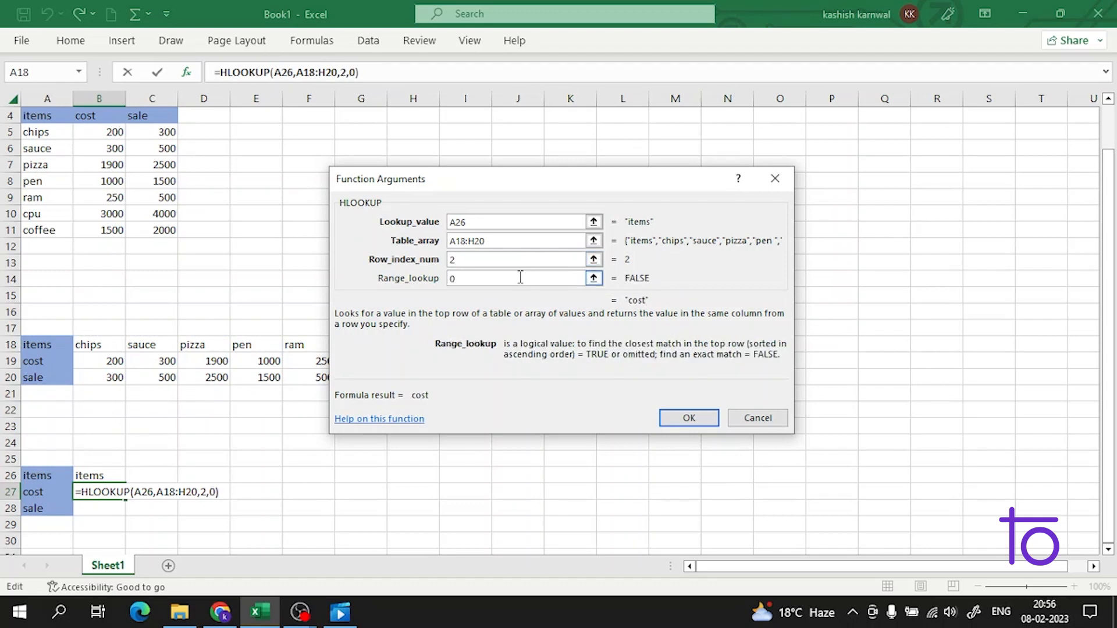
{"action": "left_click", "coordinate": [689, 418]}
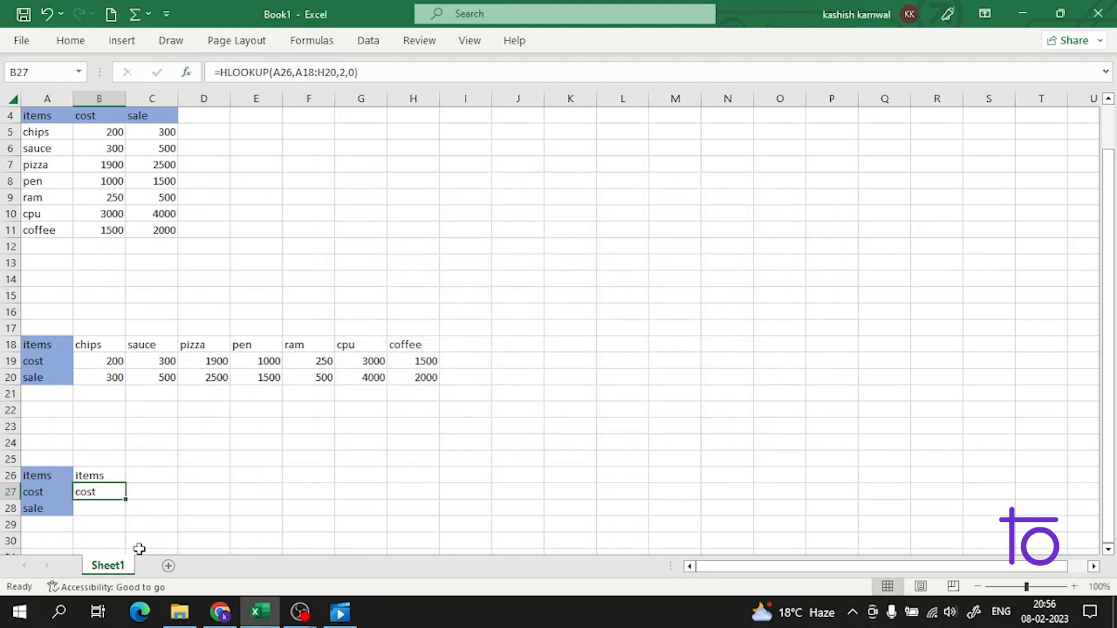
- Enter an HLOOKUP in cell B28 with lookup value A26, table array A18:H20, row index 3 and range lookup 0
{"action": "left_click", "coordinate": [106, 502]}
{"action": "type", "text": "="}
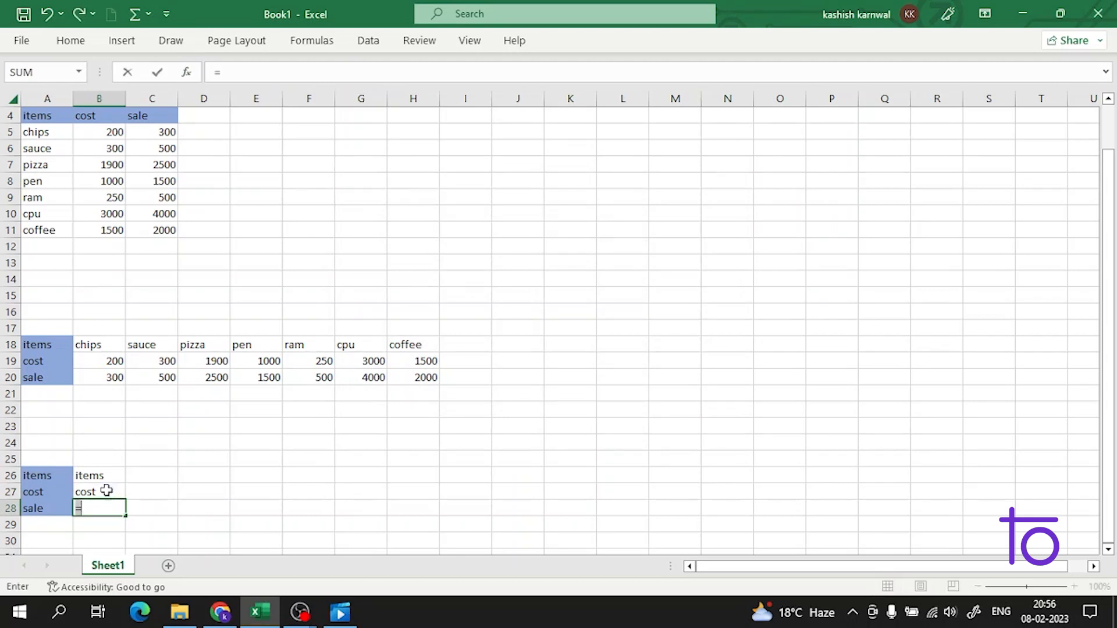
{"action": "key", "text": "BackSpace"}
{"action": "type", "text": "=hl"}
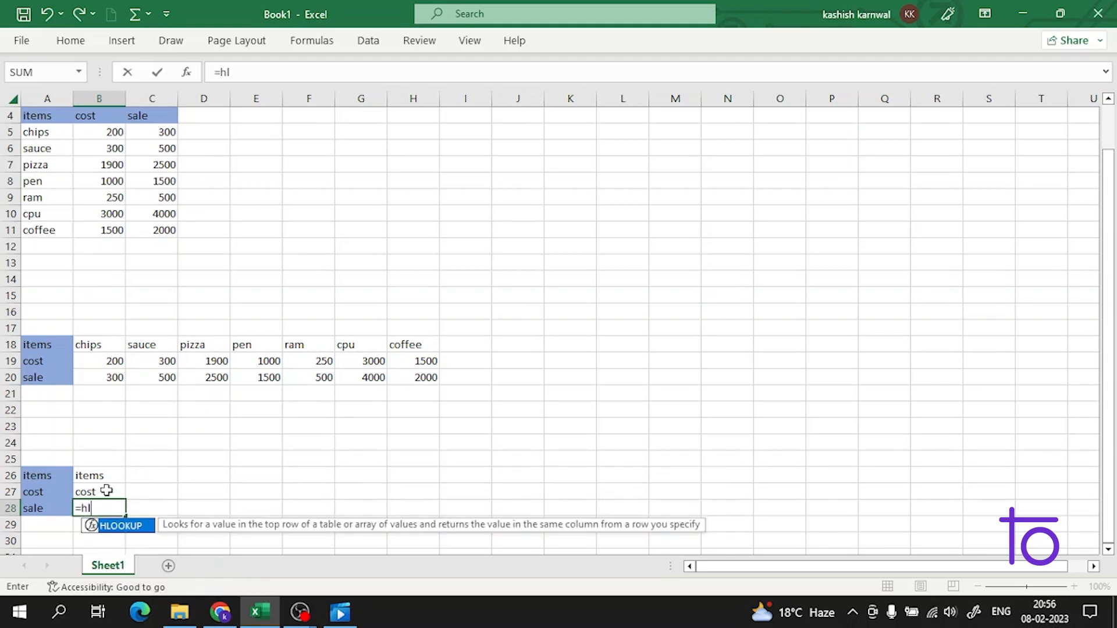
{"action": "double_click", "coordinate": [100, 526]}
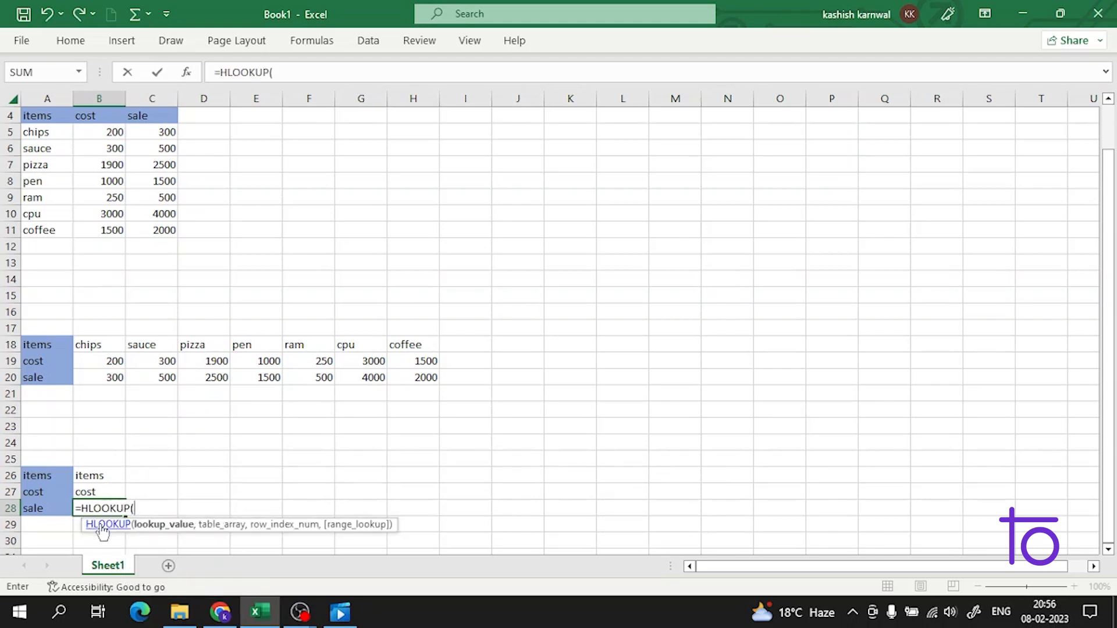
{"action": "key", "text": "BackSpace"}
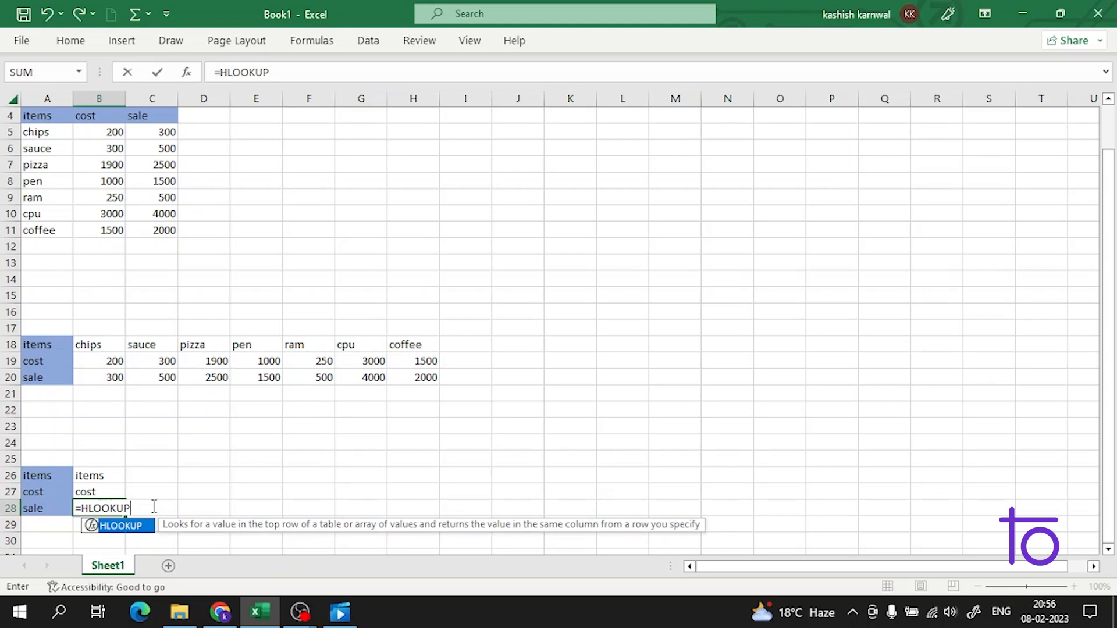
{"action": "key", "text": "ctrl+a"}
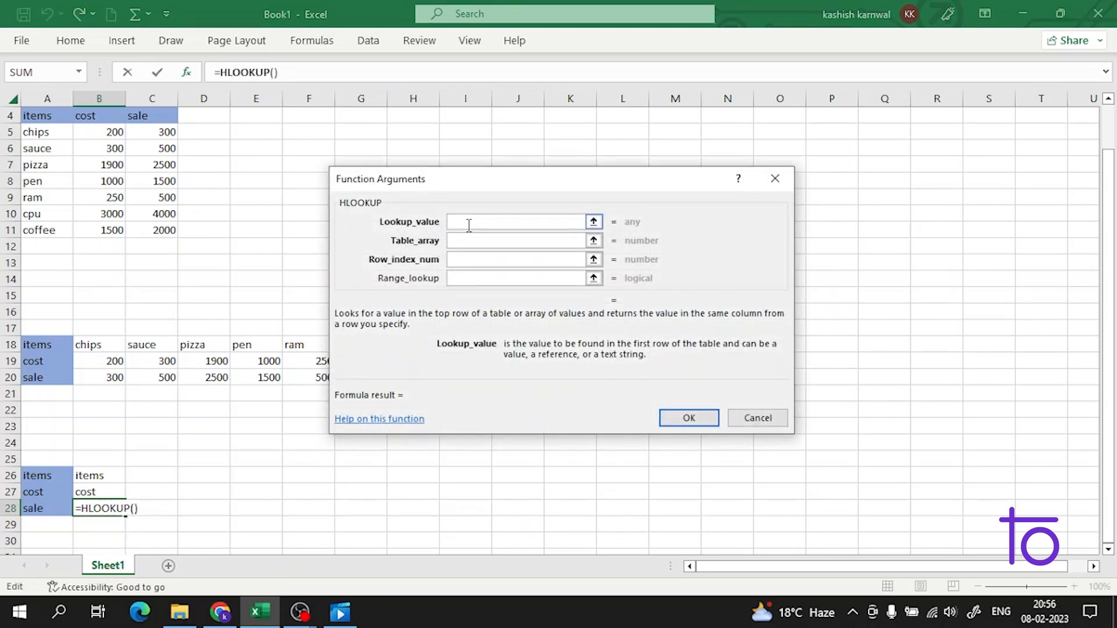
{"action": "left_click", "coordinate": [43, 474]}
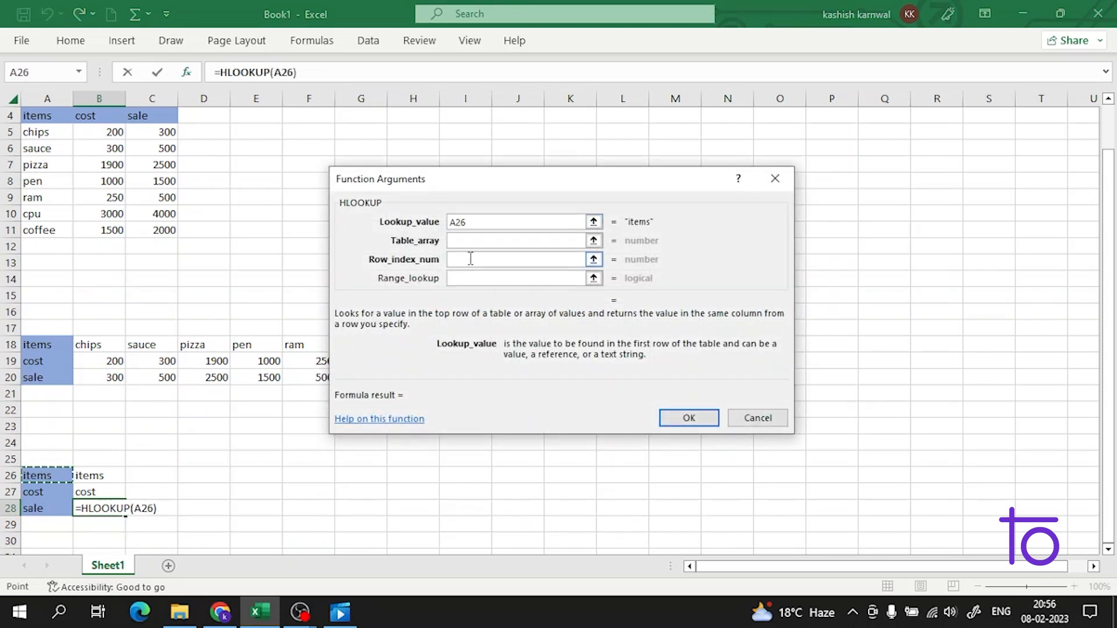
{"action": "left_click", "coordinate": [494, 240]}
{"action": "left_click_drag", "start_coordinate": [43, 344], "coordinate": [421, 376]}
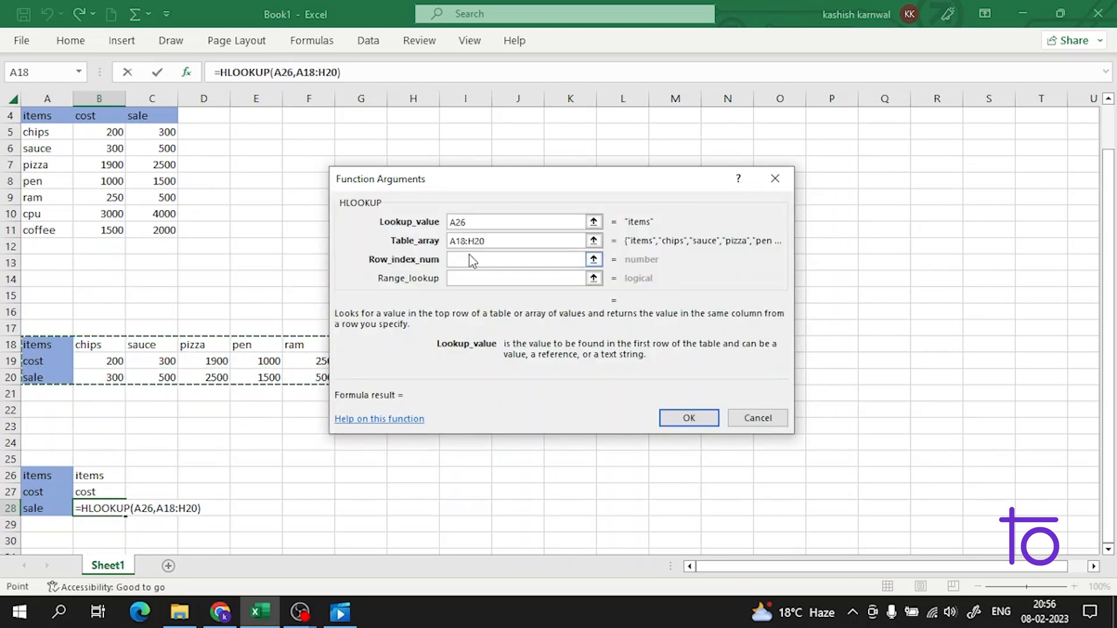
{"action": "left_click", "coordinate": [509, 259]}
{"action": "type", "text": "3"}
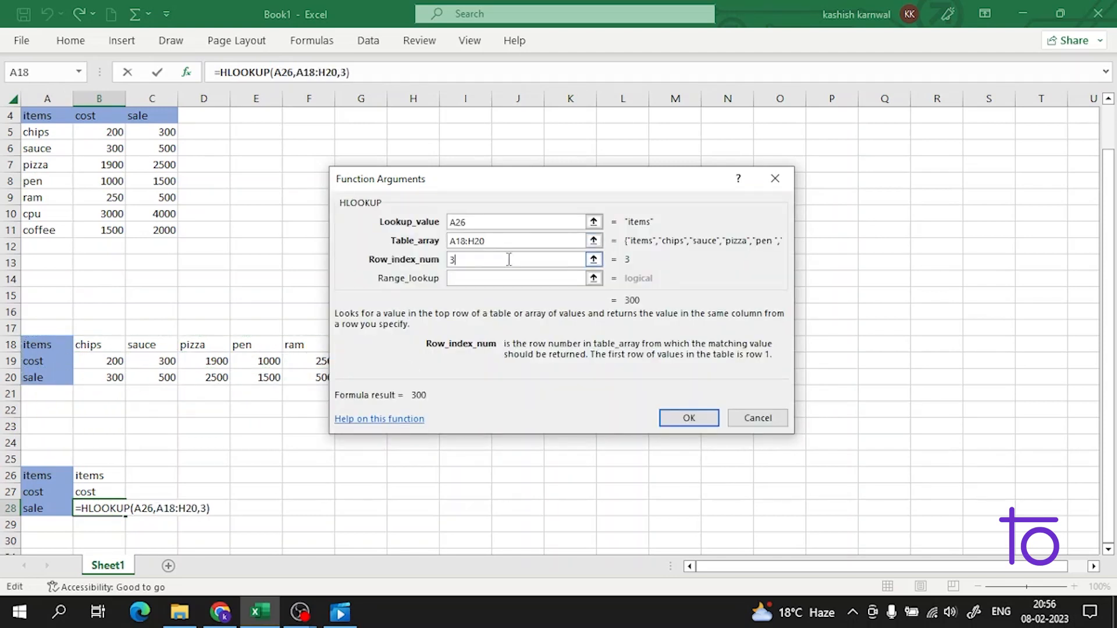
{"action": "left_click", "coordinate": [523, 278]}
{"action": "type", "text": "0"}
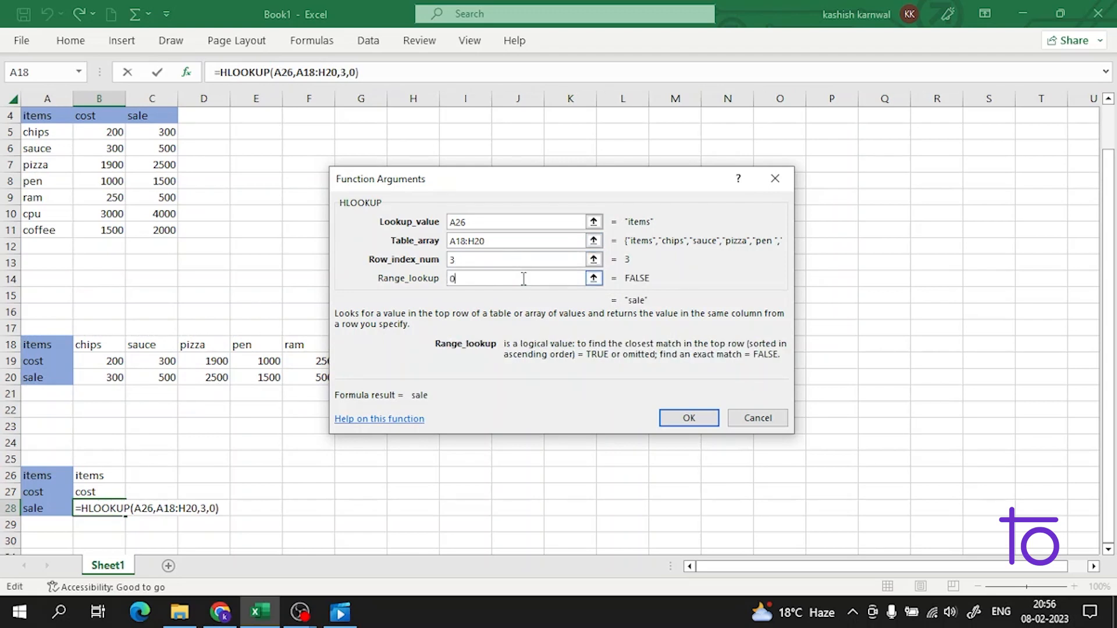
{"action": "left_click", "coordinate": [677, 417]}
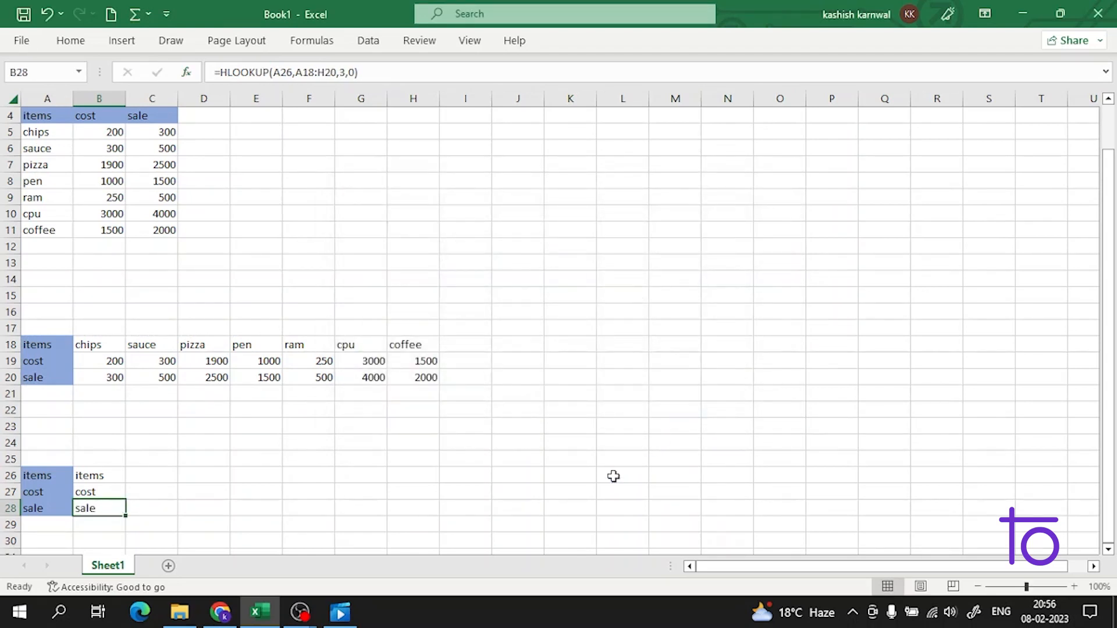
- Test the lookup by choosing pizza and then ram from the validation list in cell A26
{"action": "left_click", "coordinate": [28, 476]}
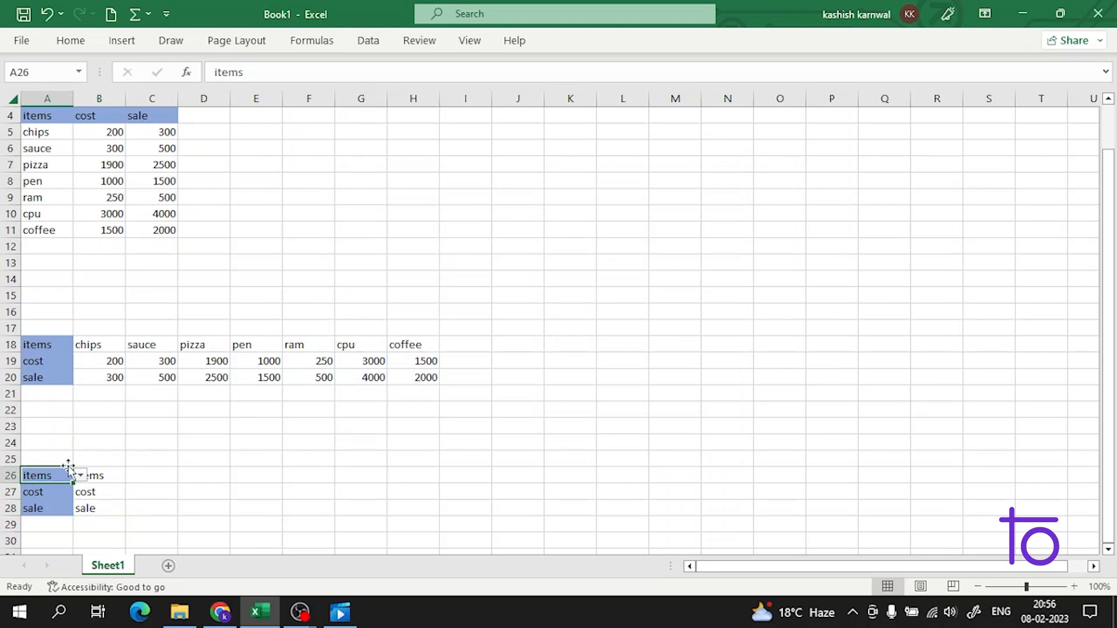
{"action": "left_click", "coordinate": [81, 475]}
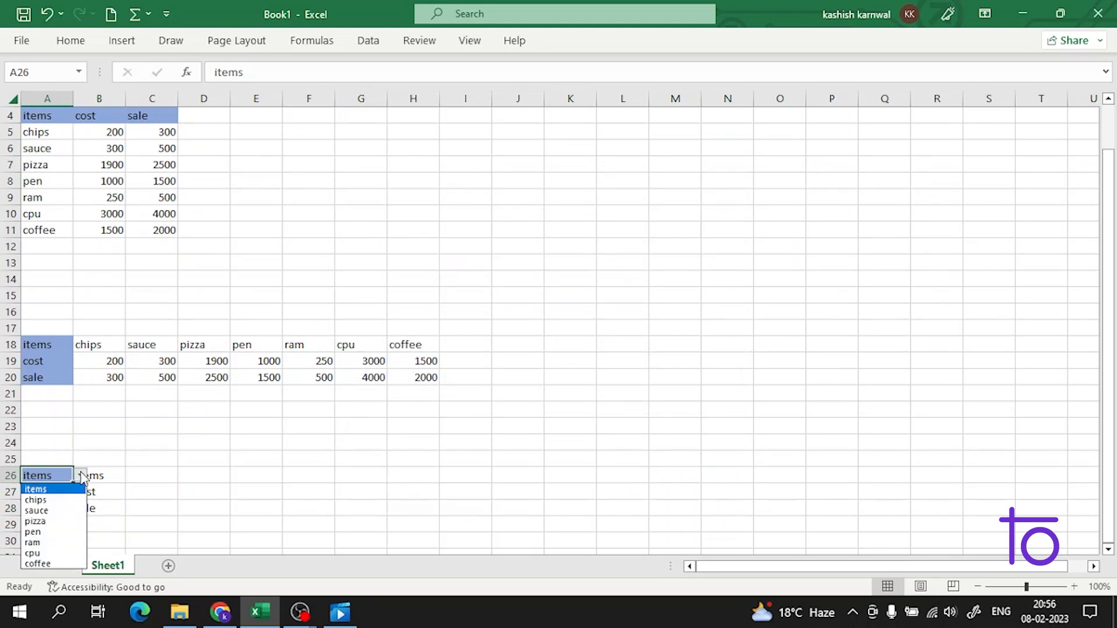
{"action": "left_click", "coordinate": [64, 522]}
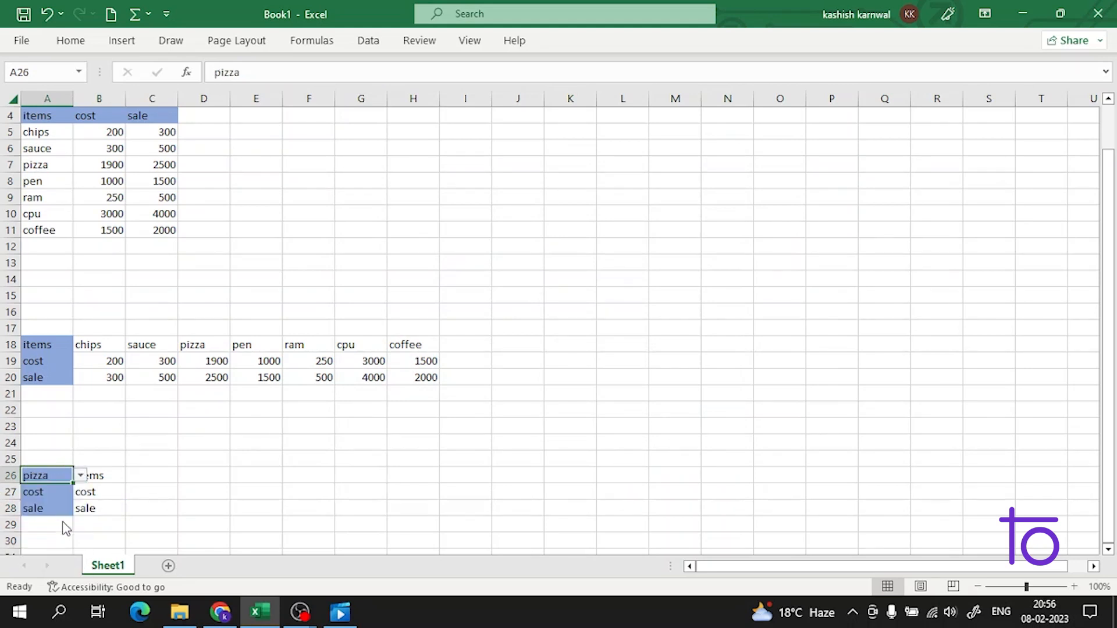
{"action": "left_click", "coordinate": [81, 475]}
{"action": "left_click", "coordinate": [64, 540]}
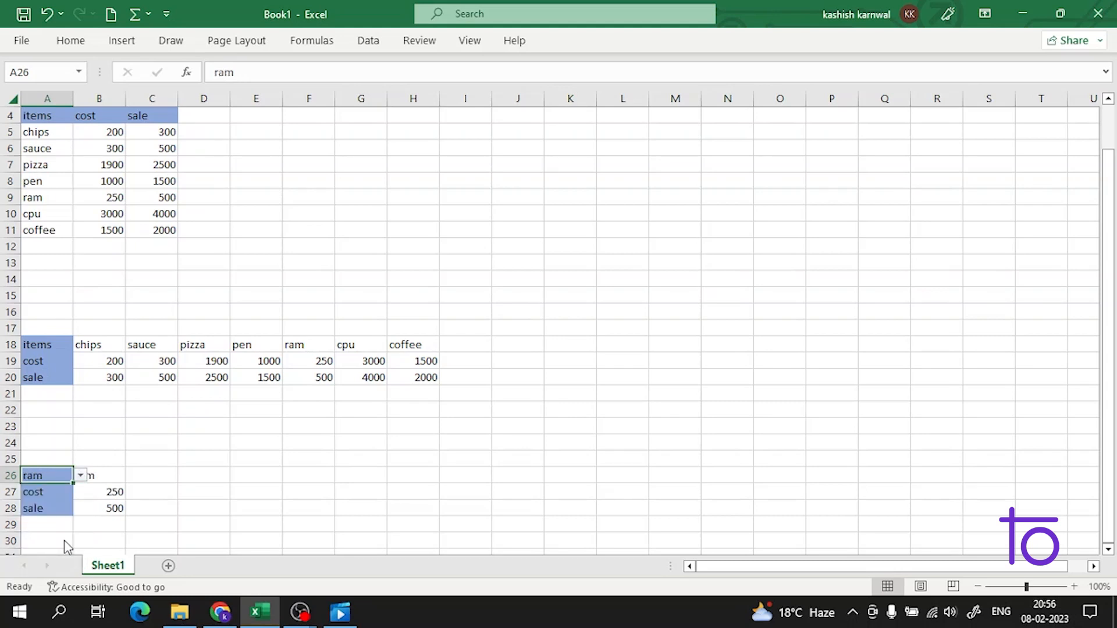
{"action": "left_click", "coordinate": [81, 475]}
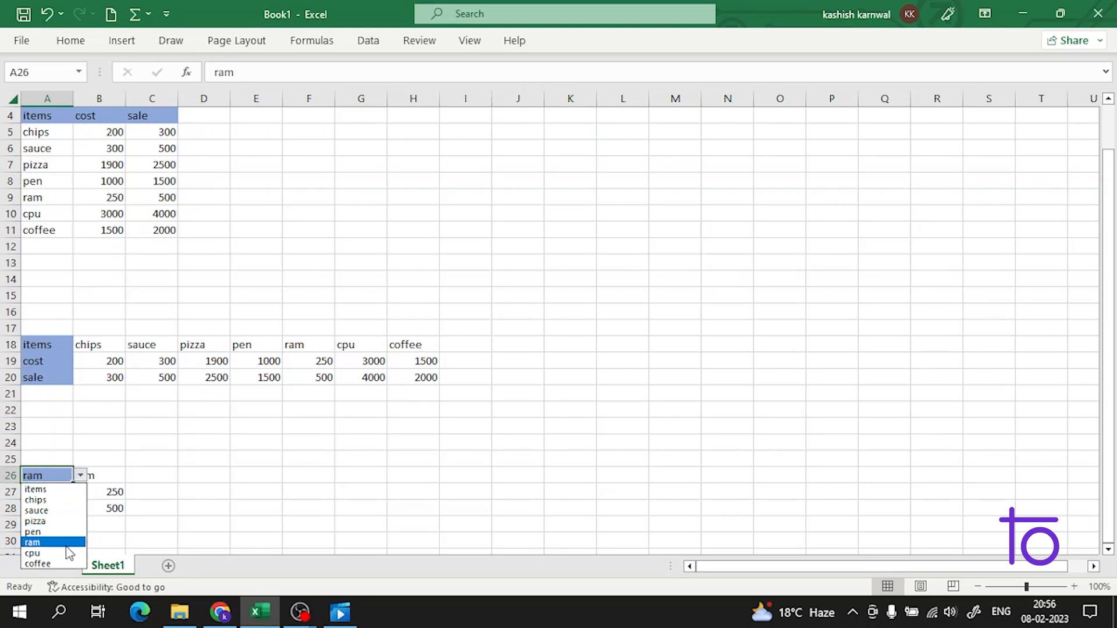
{"action": "left_click", "coordinate": [67, 540]}
- Replace the item in lookup cell A26 with sauce
{"action": "double_click", "coordinate": [55, 469]}
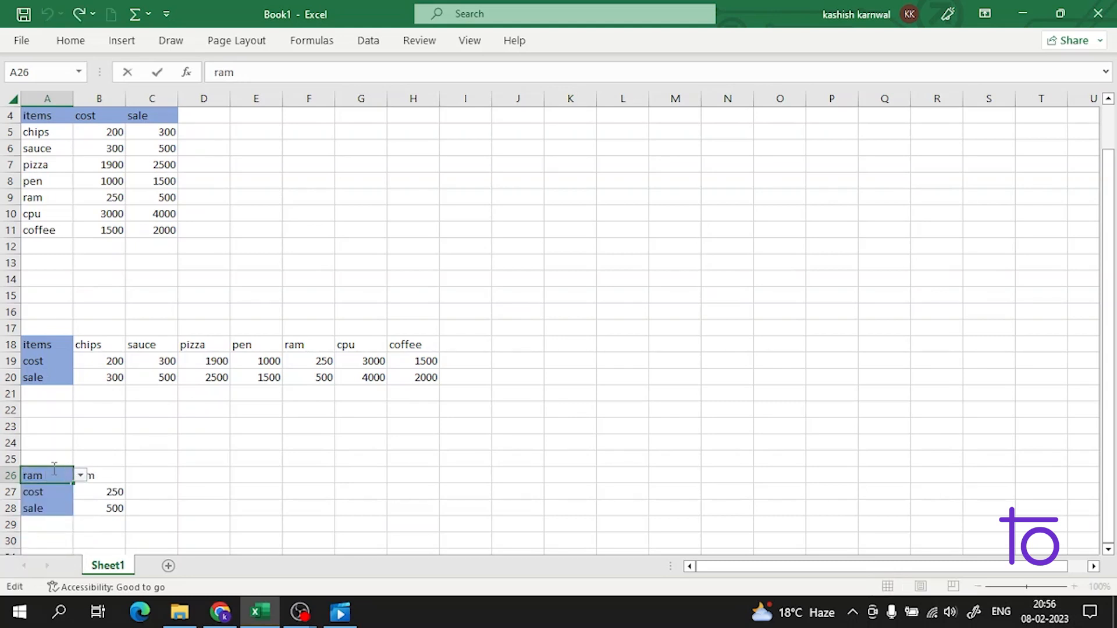
{"action": "key", "text": "BackSpace"}
{"action": "key", "text": "BackSpace"}
{"action": "type", "text": "sauce"}
{"action": "key", "text": "Return"}
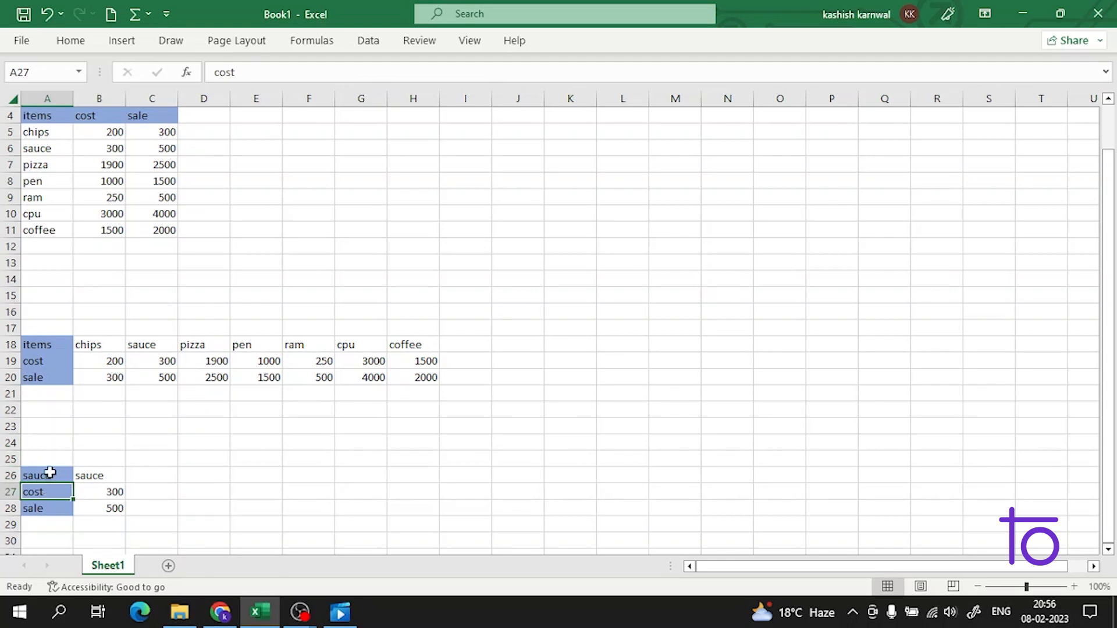
- Change the lookup item in cell A26 to coffee
{"action": "double_click", "coordinate": [52, 473]}
{"action": "left_click_drag", "start_coordinate": [52, 473], "coordinate": [23, 475]}
{"action": "type", "text": "cost"}
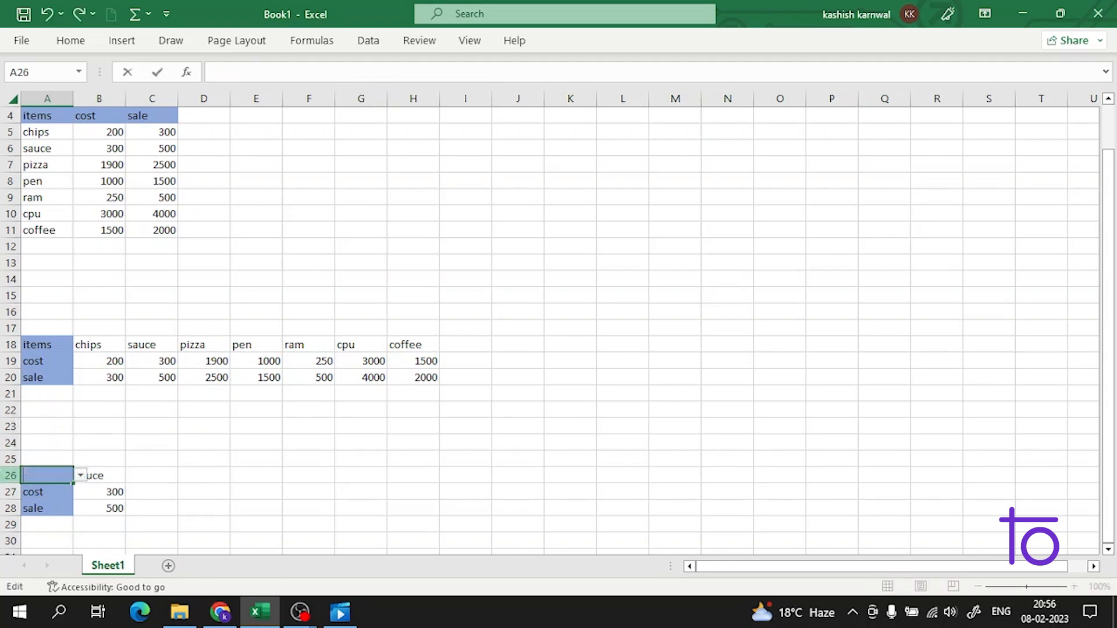
{"action": "type", "text": "ffee"}
{"action": "key", "text": "Return"}
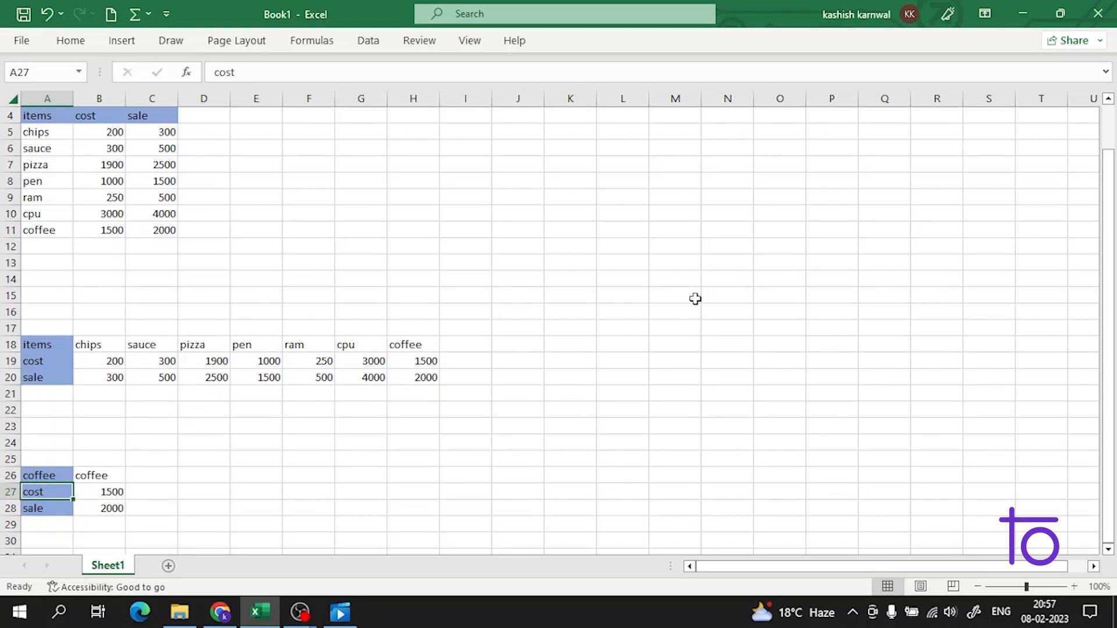
{"action": "scroll", "coordinate": [695, 298], "scroll_direction": "up", "scroll_amount": 1}
{"action": "scroll", "coordinate": [695, 298], "scroll_direction": "down", "scroll_amount": 5}
{"action": "scroll", "coordinate": [707, 332], "scroll_direction": "up", "scroll_amount": 5}
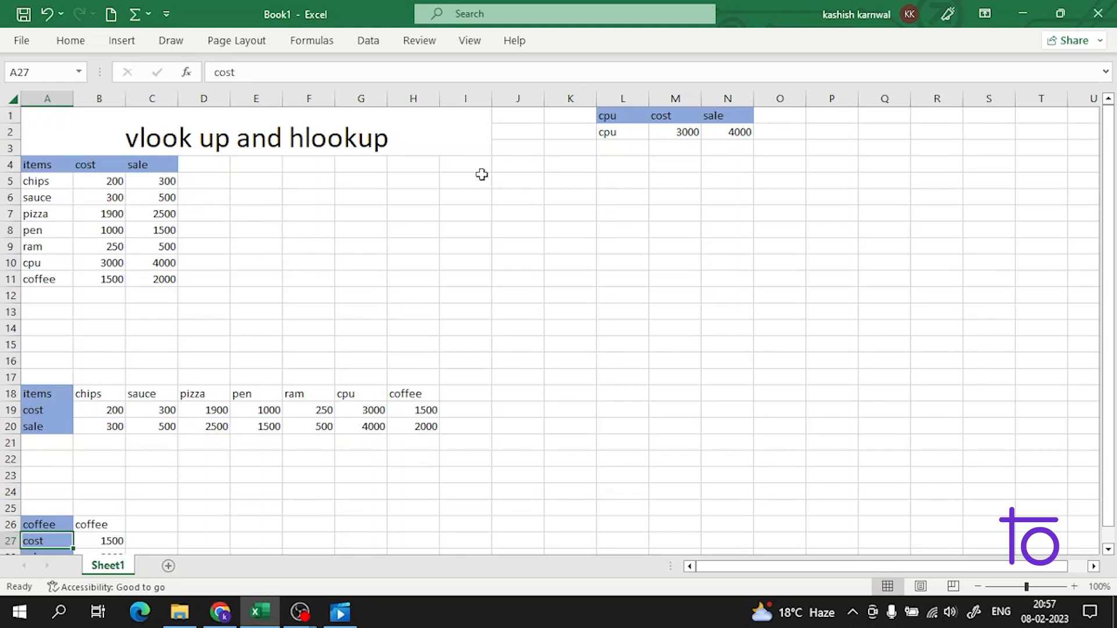
{"action": "left_click", "coordinate": [457, 150]}
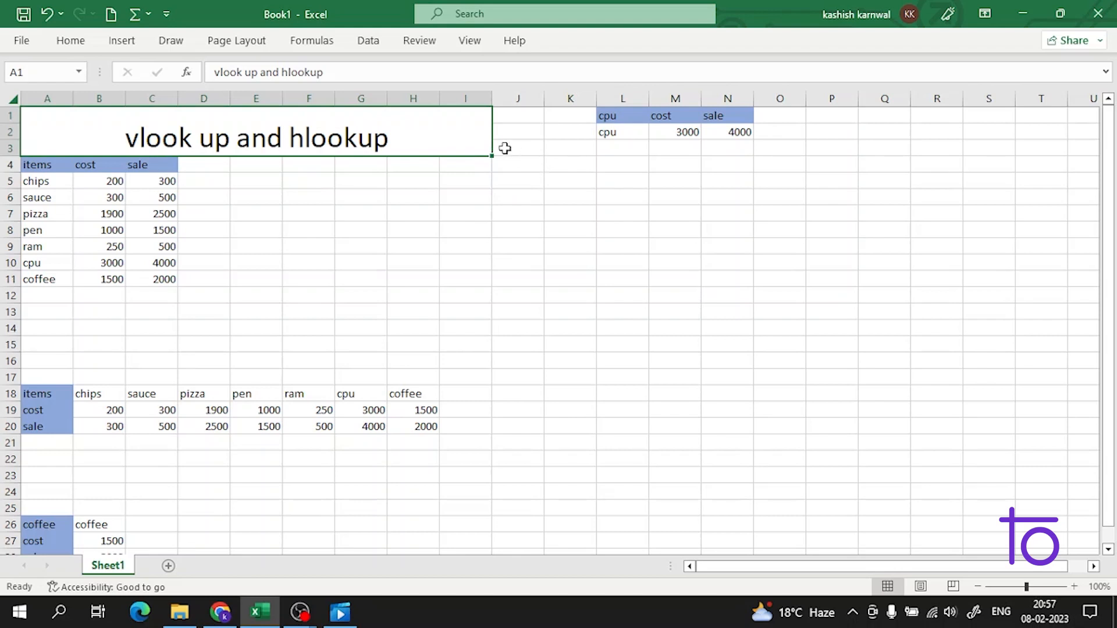